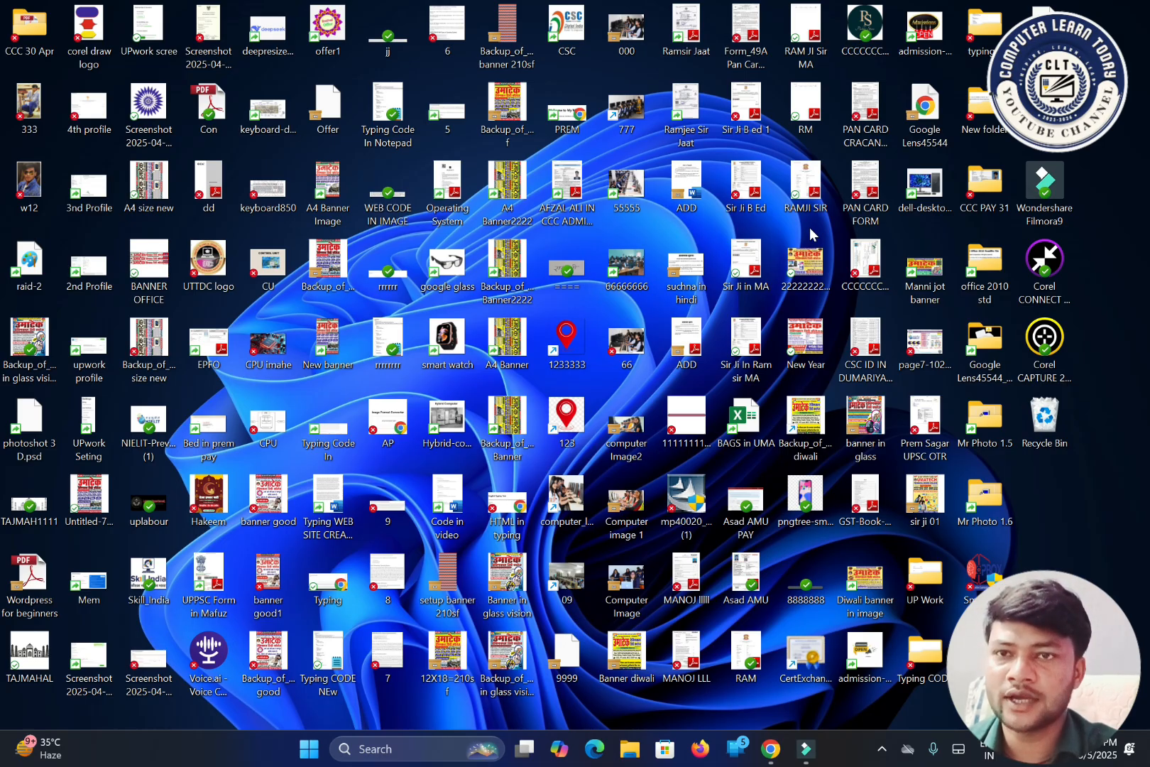
# Step: Launch Adobe Photoshop with the Run command photoshop and reposition its toolbox slightly higher
pyautogui.press('super+r')
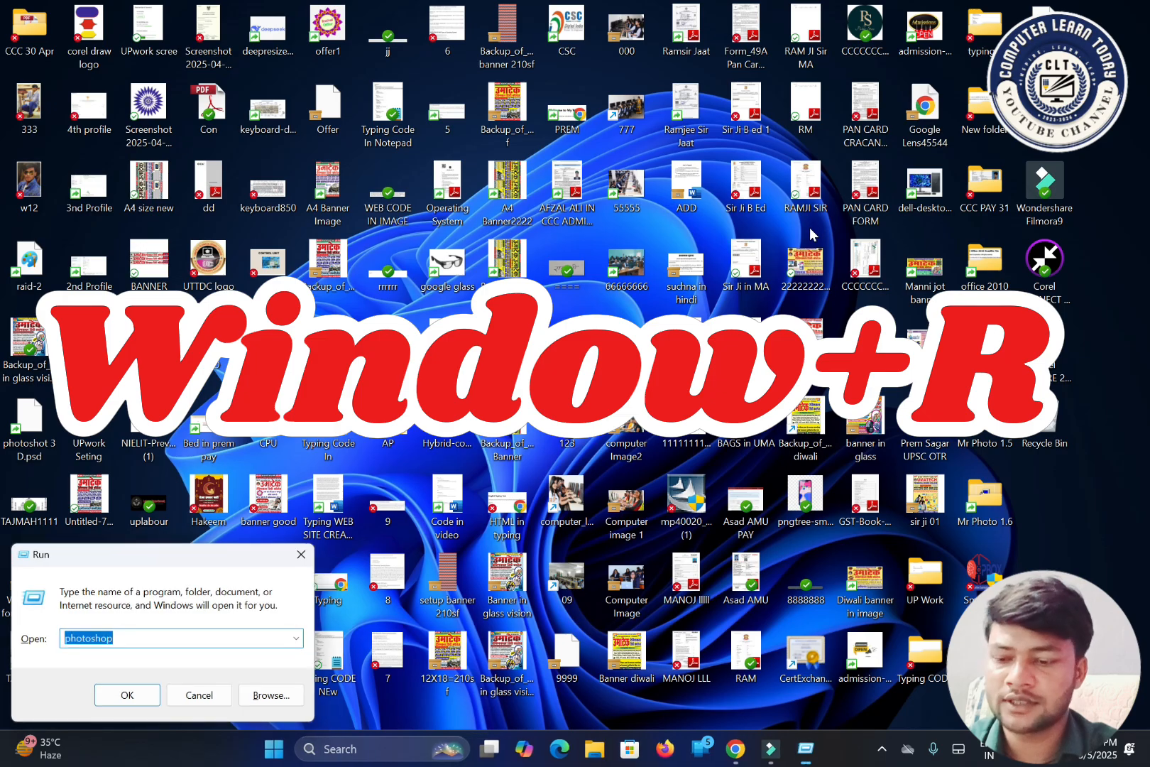
pyautogui.press('Return')
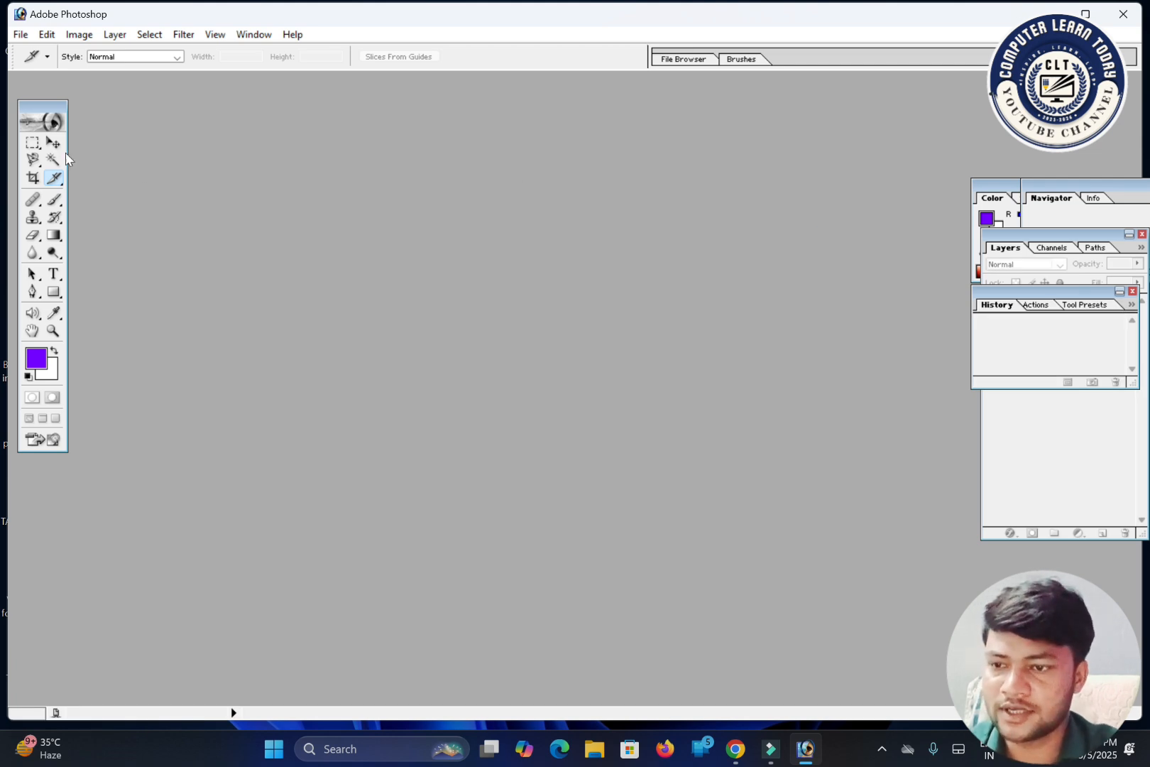
pyautogui.moveTo(37, 103); pyautogui.dragTo(43, 94)
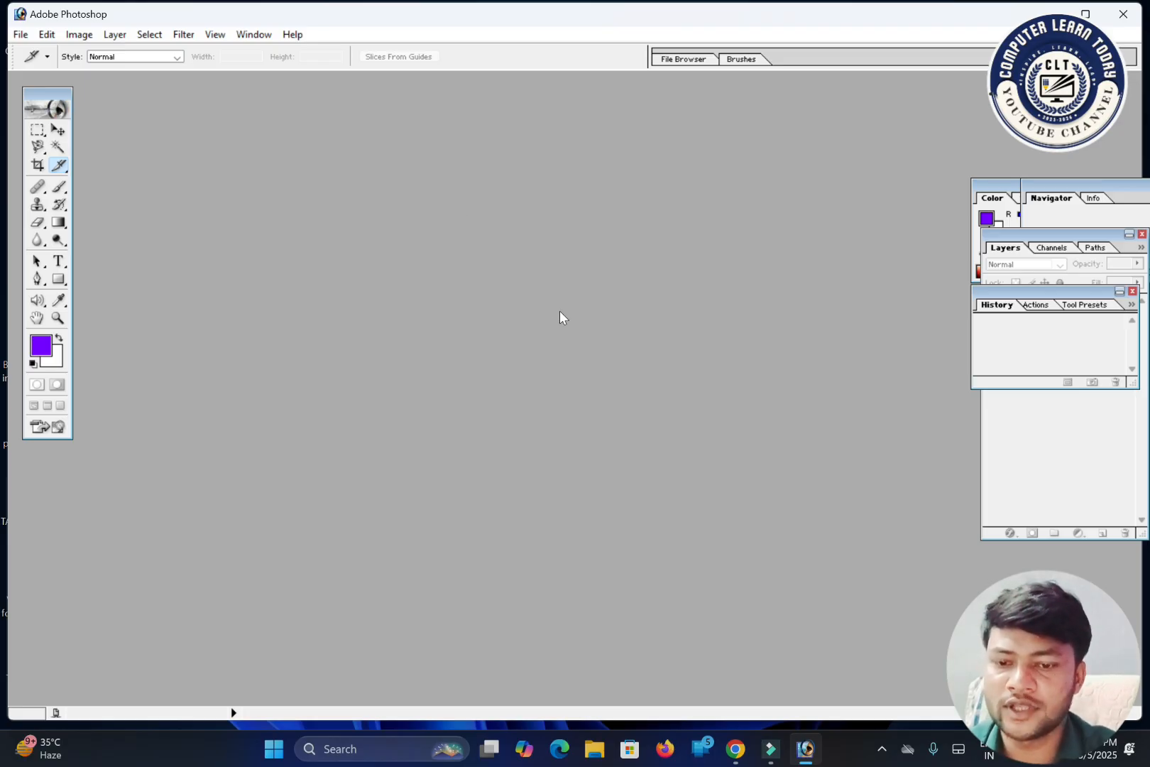
# Step: Open the image 333 (JPG) from the Desktop folder
pyautogui.doubleClick(550, 287)
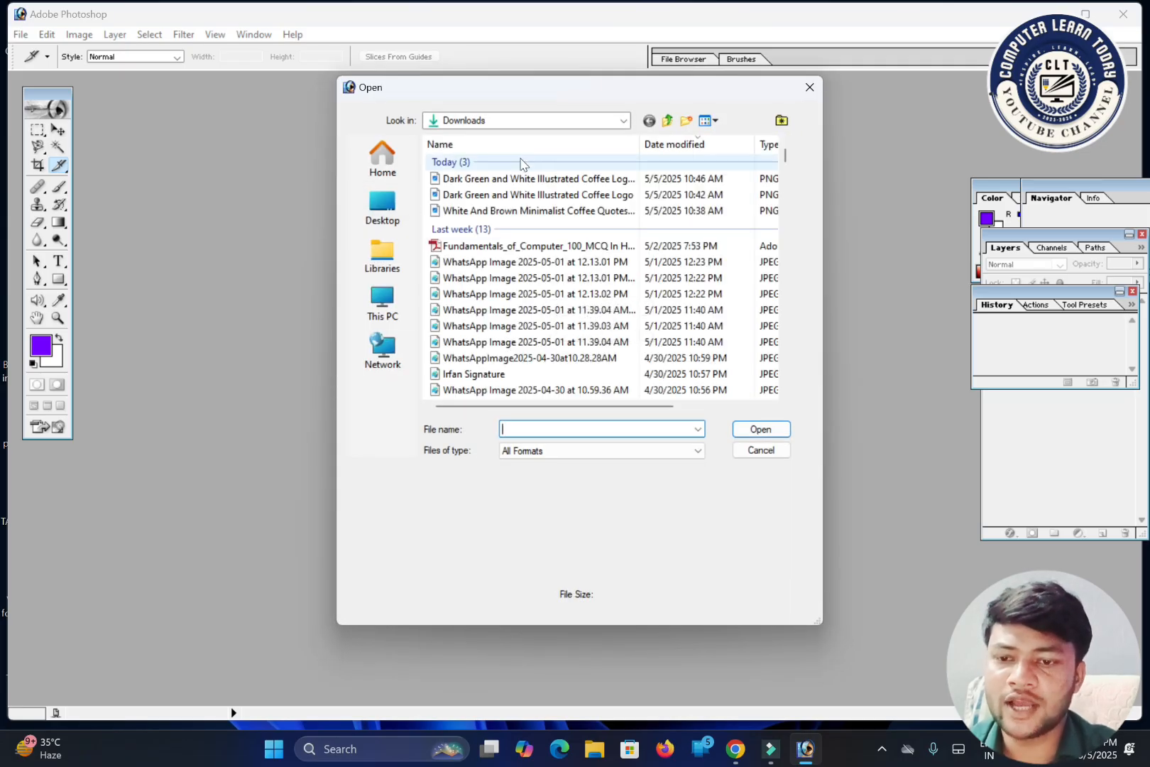
pyautogui.click(387, 222)
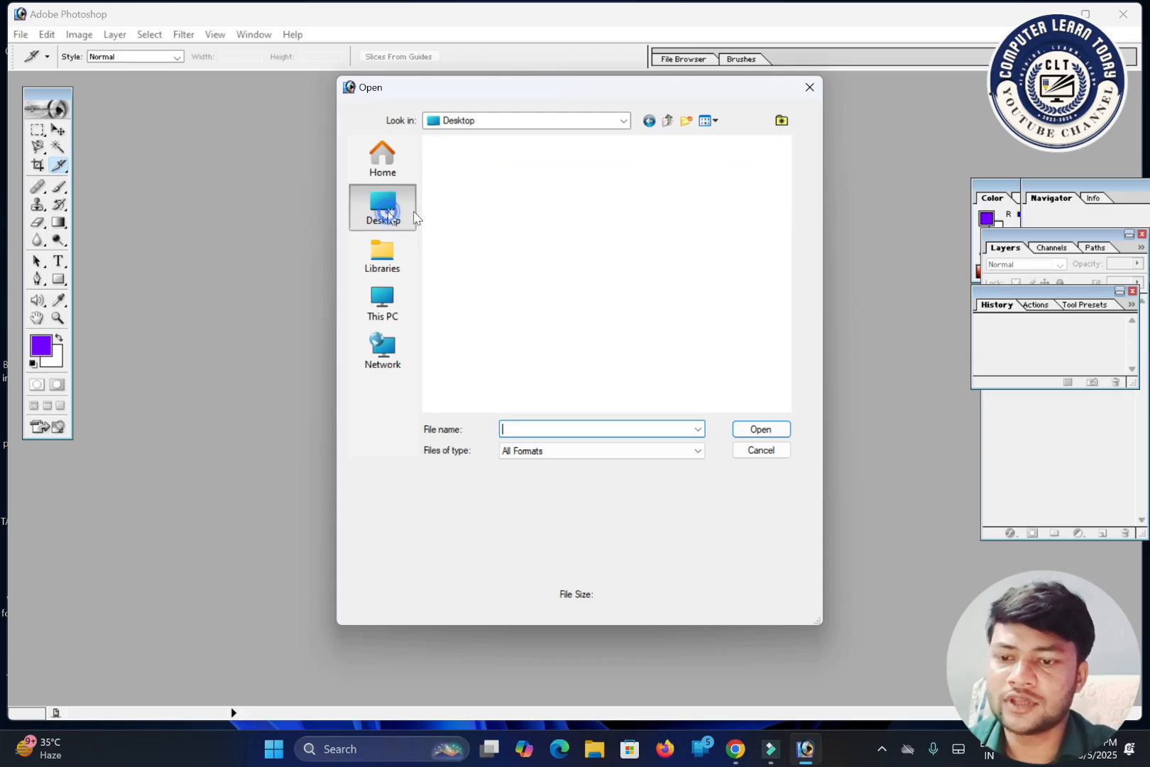
pyautogui.click(501, 214)
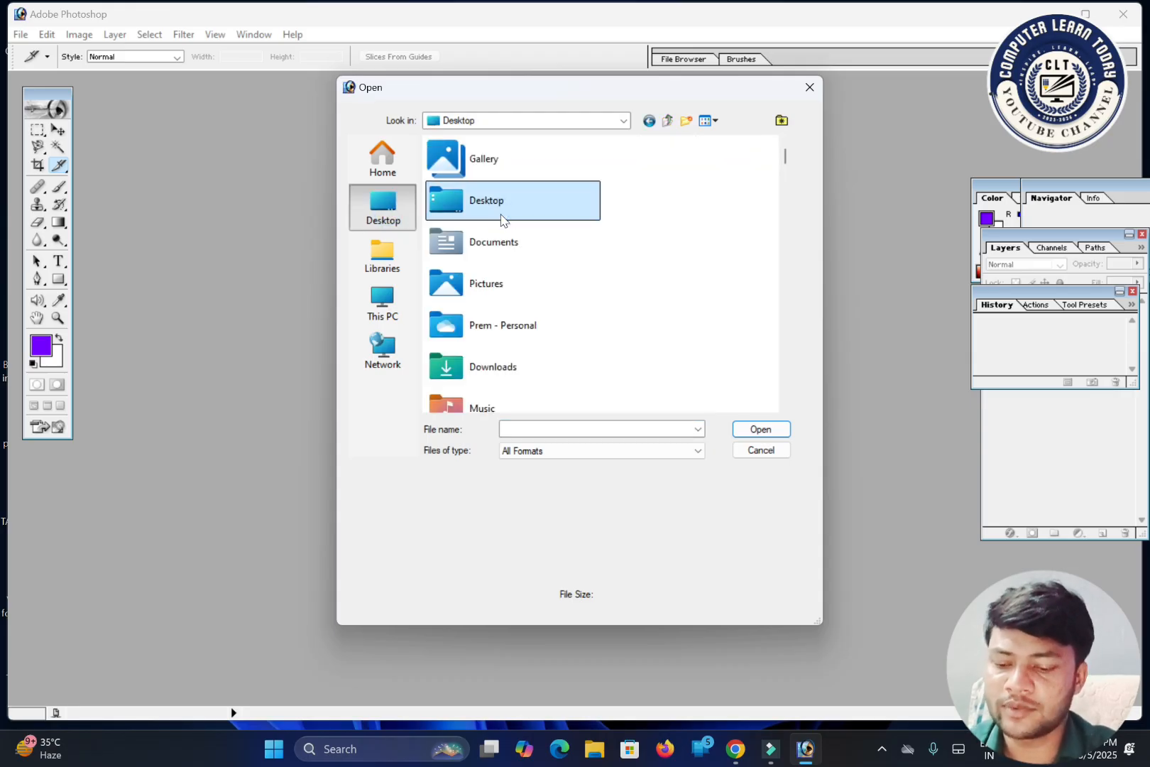
pyautogui.press('3')
pyautogui.press('3')
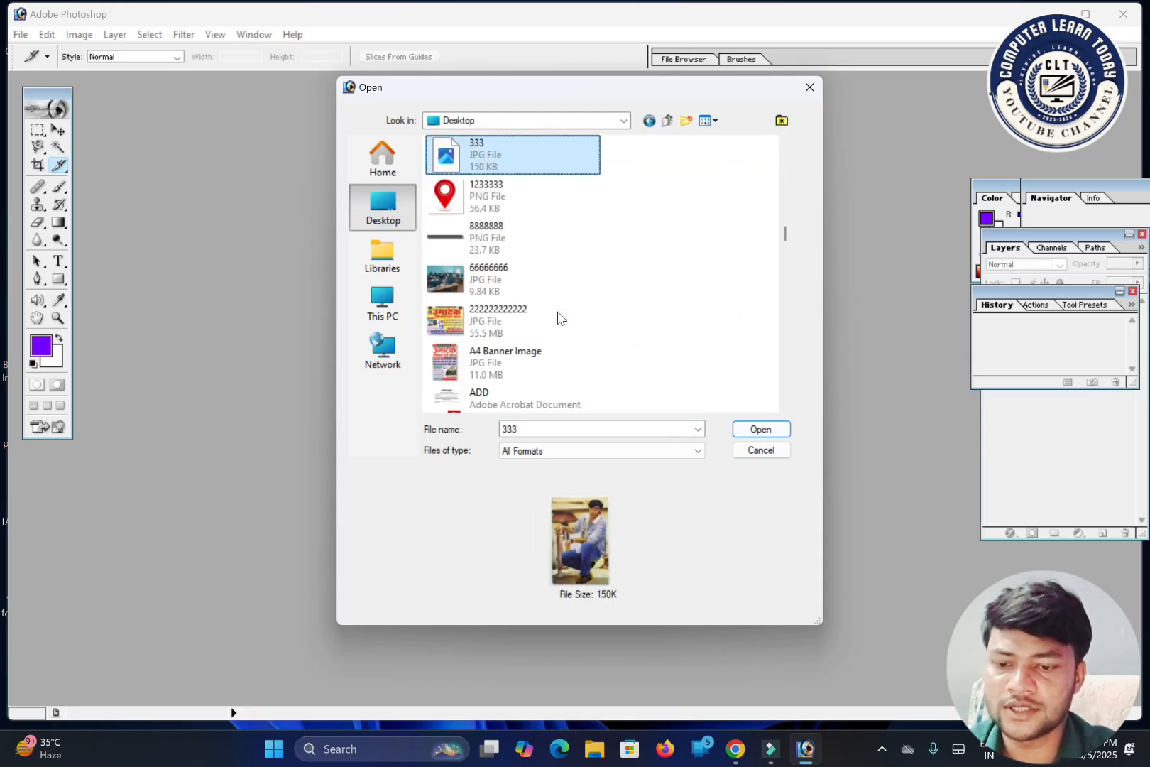
pyautogui.click(751, 428)
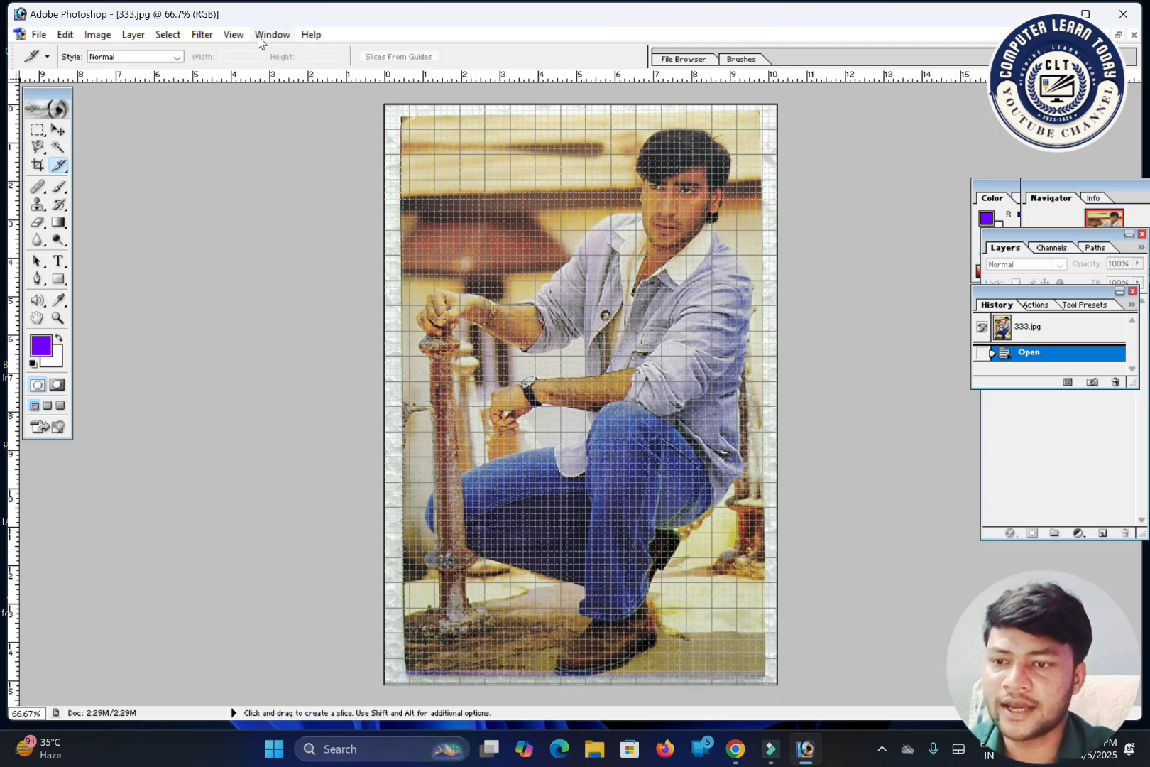
# Step: Hide the grid displayed over the photo
pyautogui.click(233, 34)
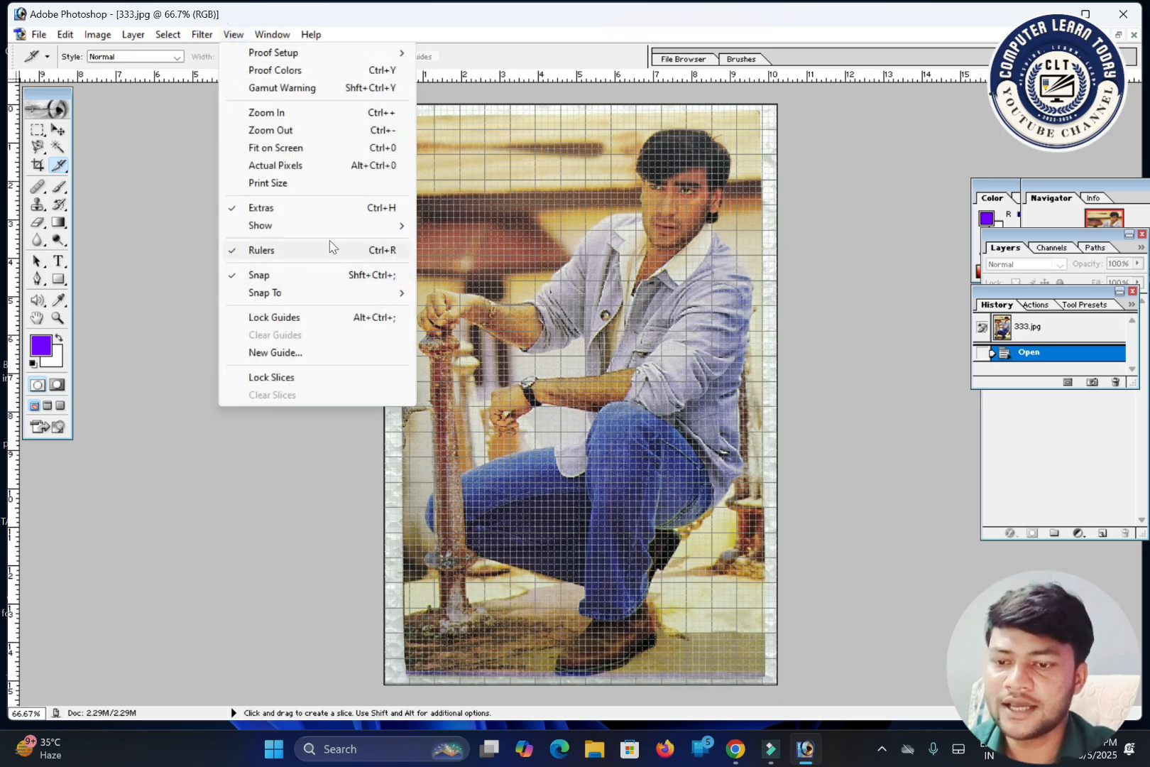
pyautogui.moveTo(329, 229)
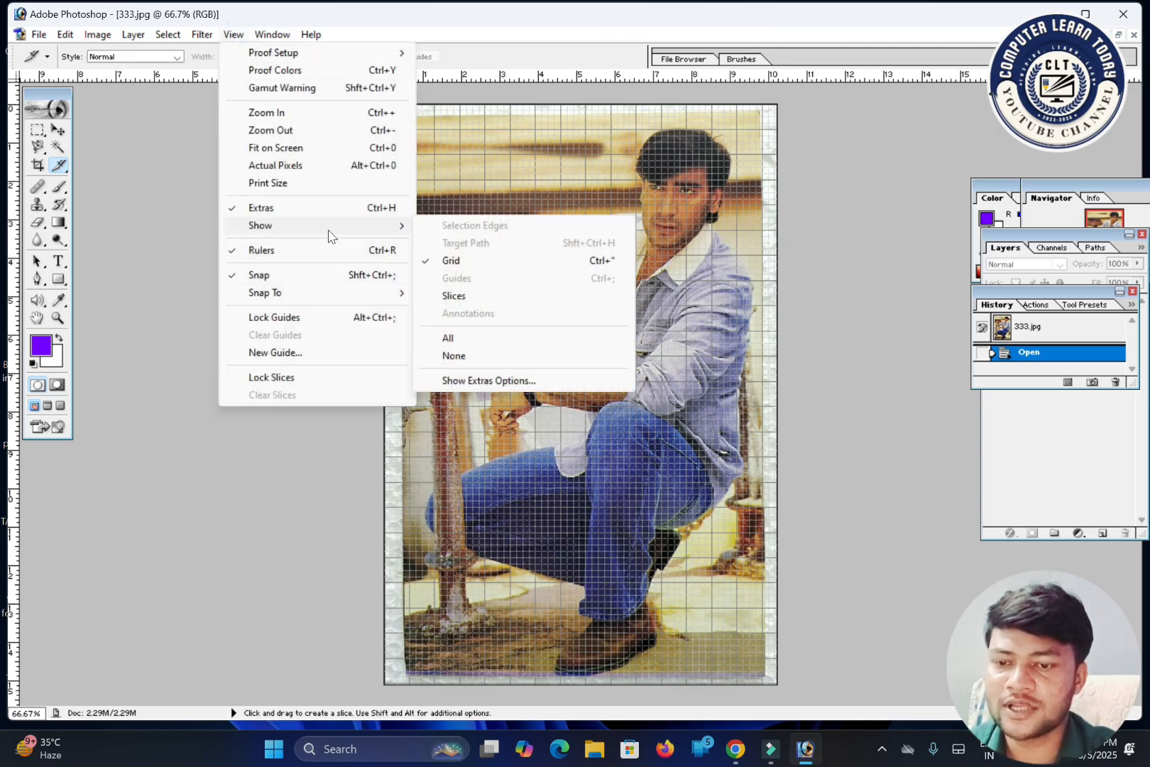
pyautogui.click(471, 263)
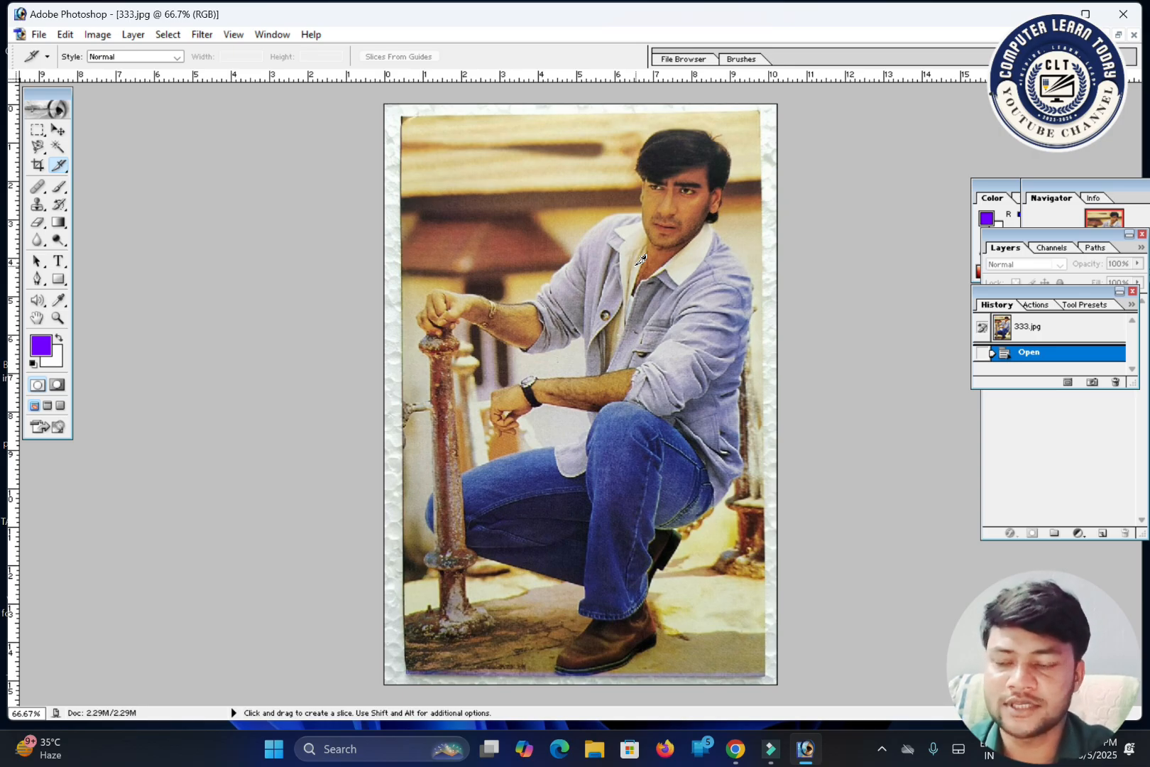
# Step: Activate the Rectangular Marquee tool and move the Layers palette so its layer list can be seen
pyautogui.click(56, 133)
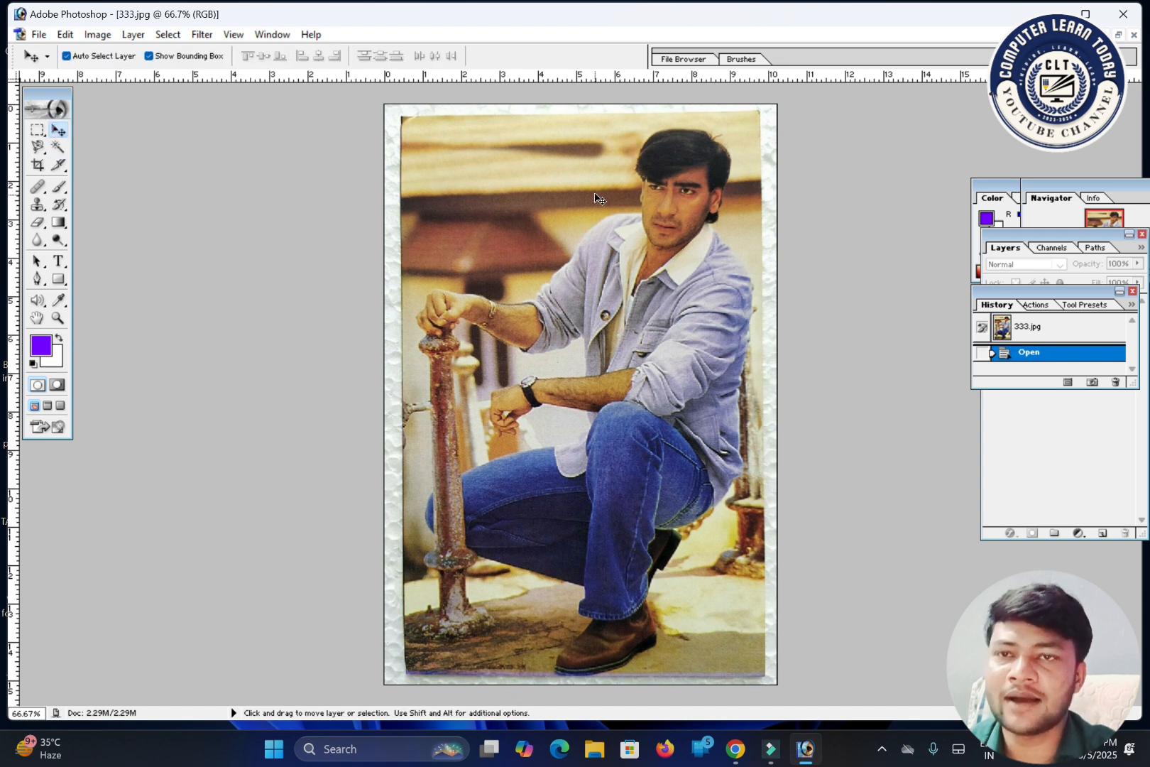
pyautogui.click(40, 129)
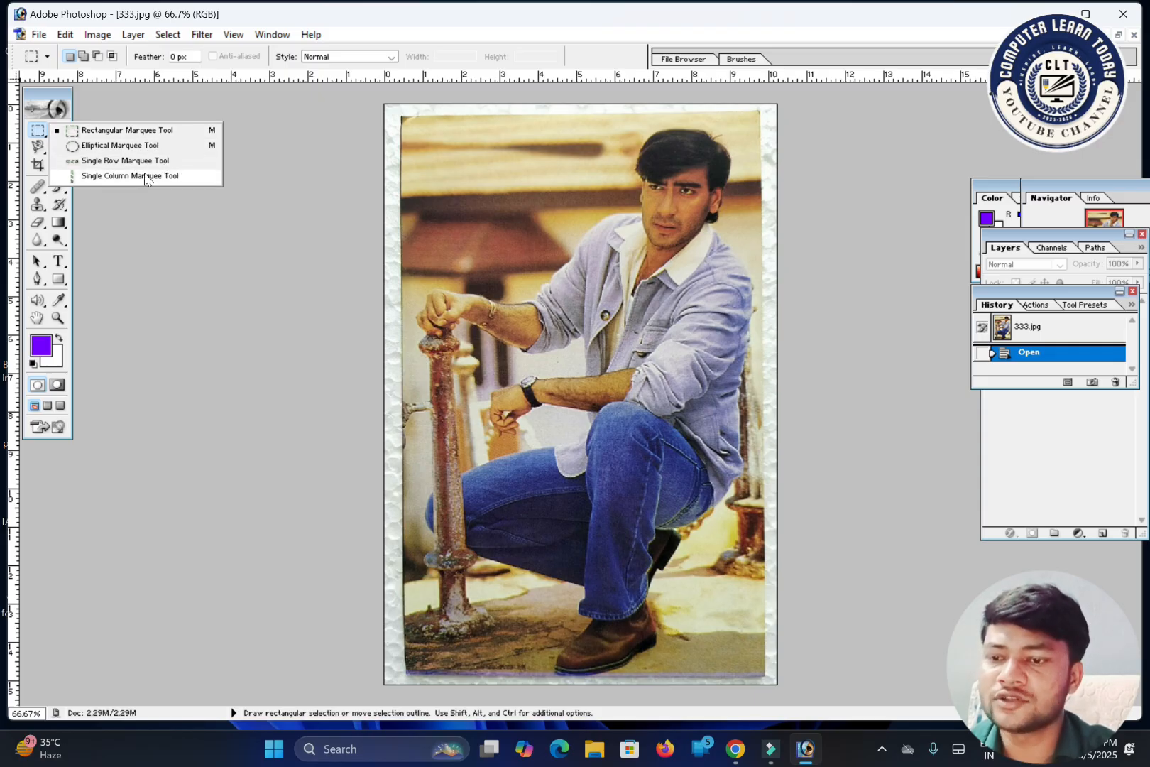
pyautogui.click(473, 222)
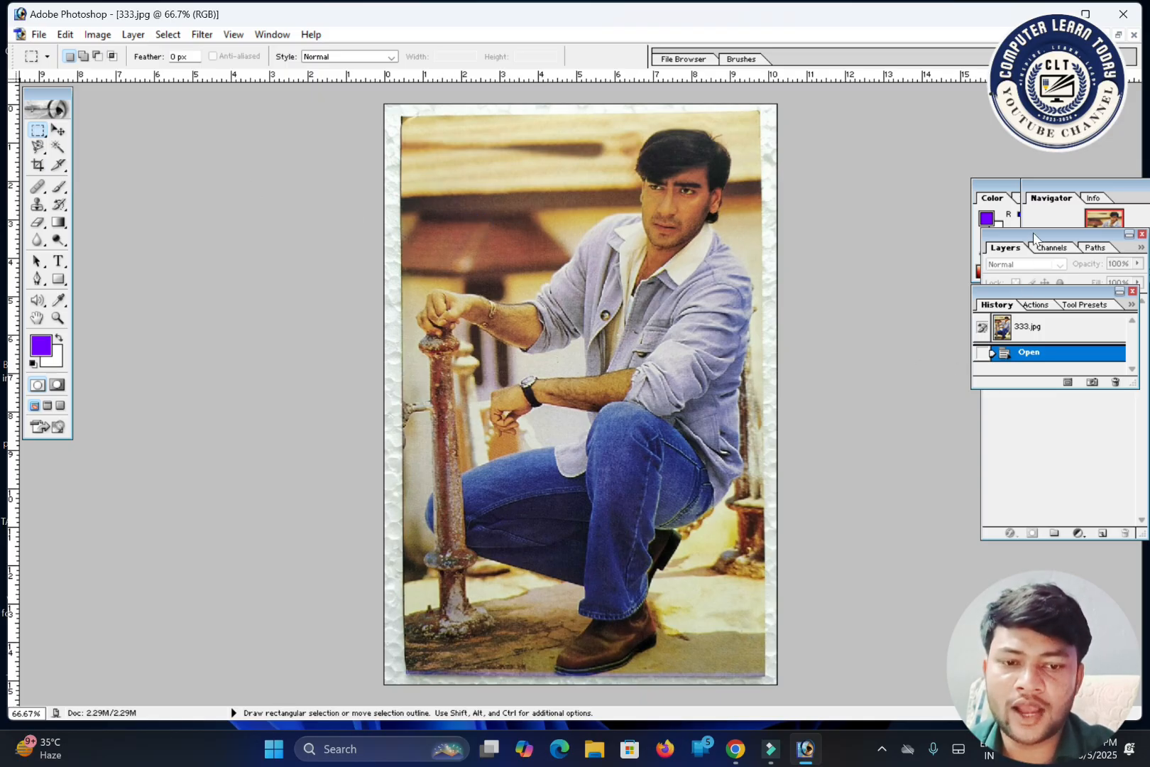
pyautogui.moveTo(1034, 238); pyautogui.dragTo(1026, 161)
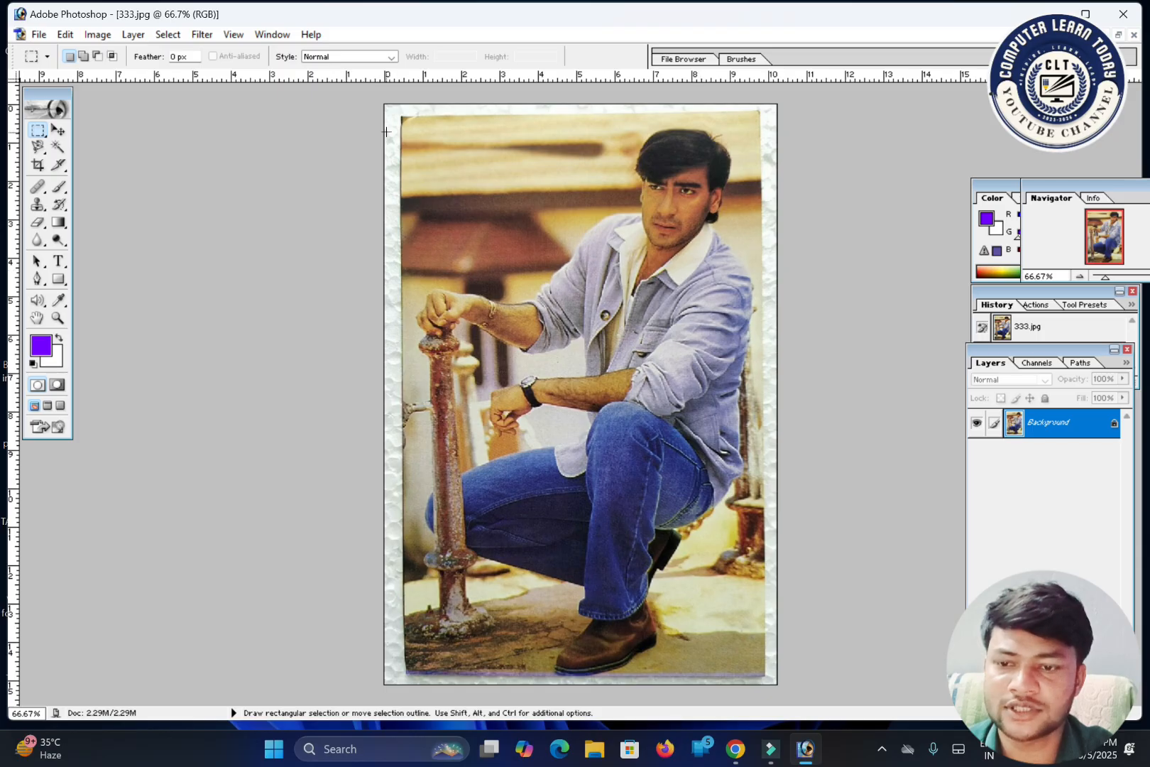
# Step: Draw a rectangular selection around the whole picture, just inside its pale textured border
pyautogui.moveTo(408, 119); pyautogui.dragTo(478, 316)
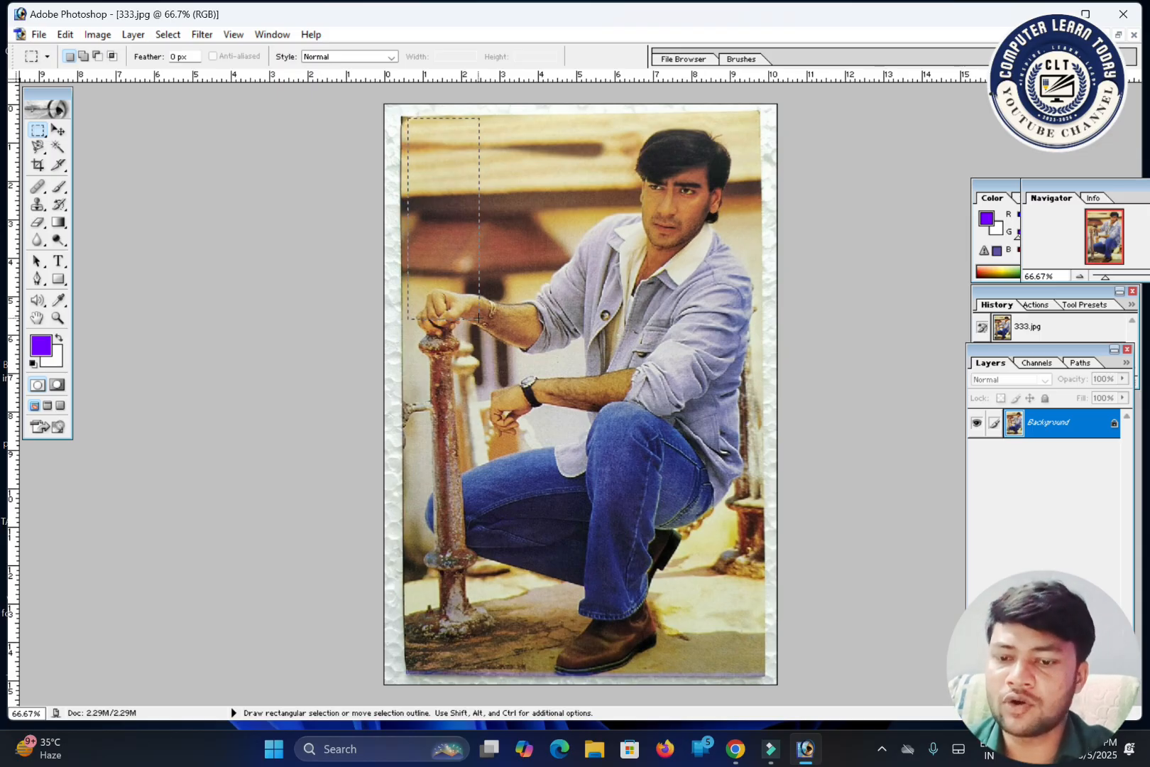
pyautogui.moveTo(480, 317); pyautogui.dragTo(498, 348)
pyautogui.moveTo(633, 542); pyautogui.dragTo(757, 671)
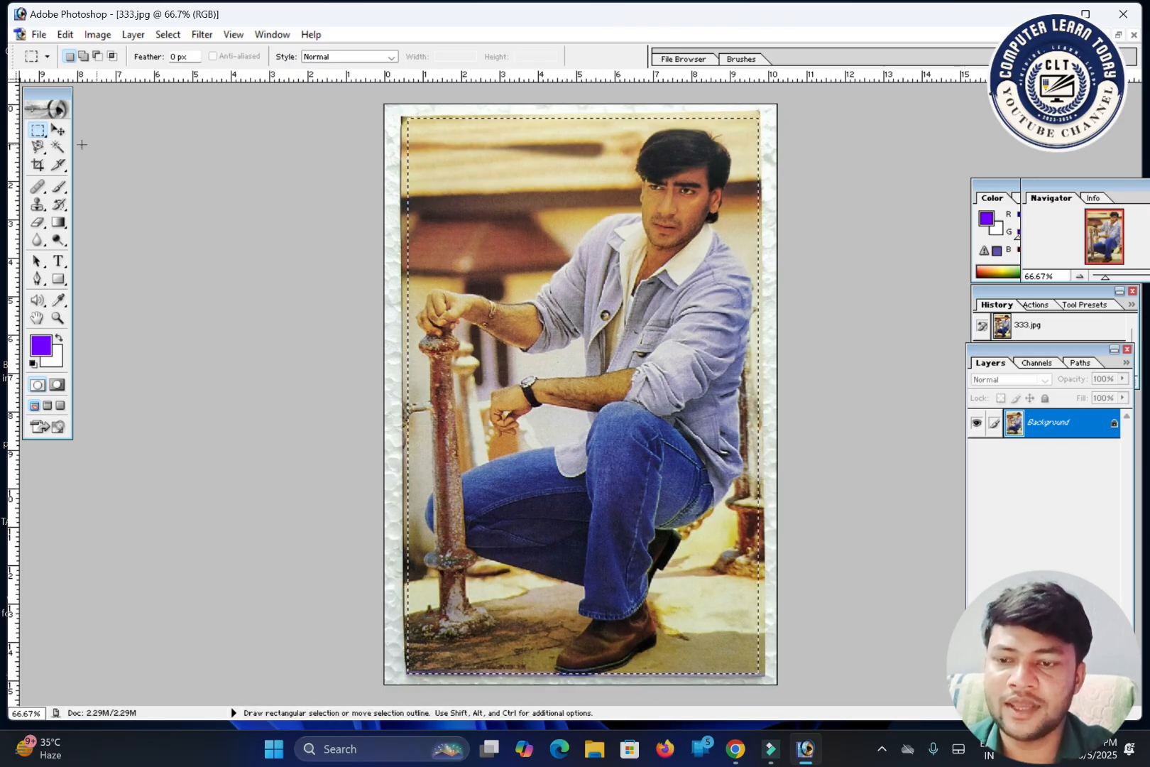
# Step: Shift the rectangularly selected picture area slightly with the Move tool
pyautogui.click(59, 131)
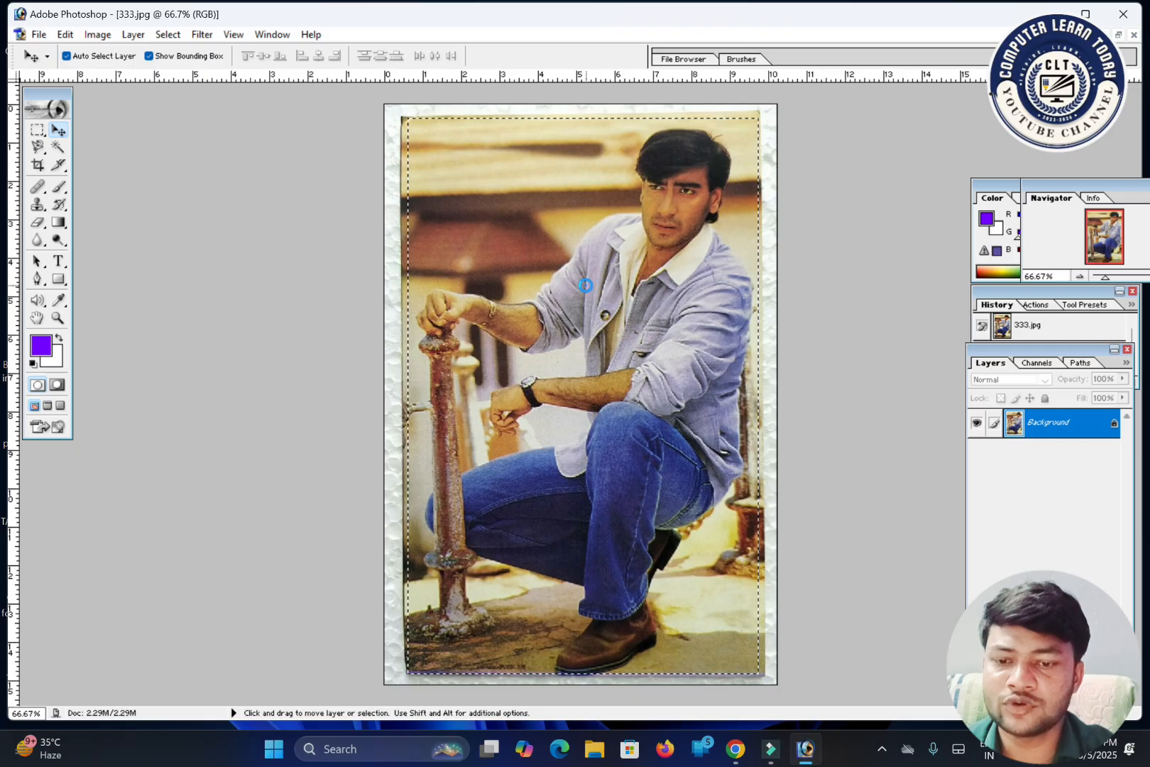
pyautogui.moveTo(573, 288)
pyautogui.mouseDown()
pyautogui.moveTo(591, 330)
pyautogui.moveTo(647, 280)
pyautogui.moveTo(630, 268)
pyautogui.moveTo(581, 294)
pyautogui.moveTo(584, 285)
pyautogui.mouseUp()
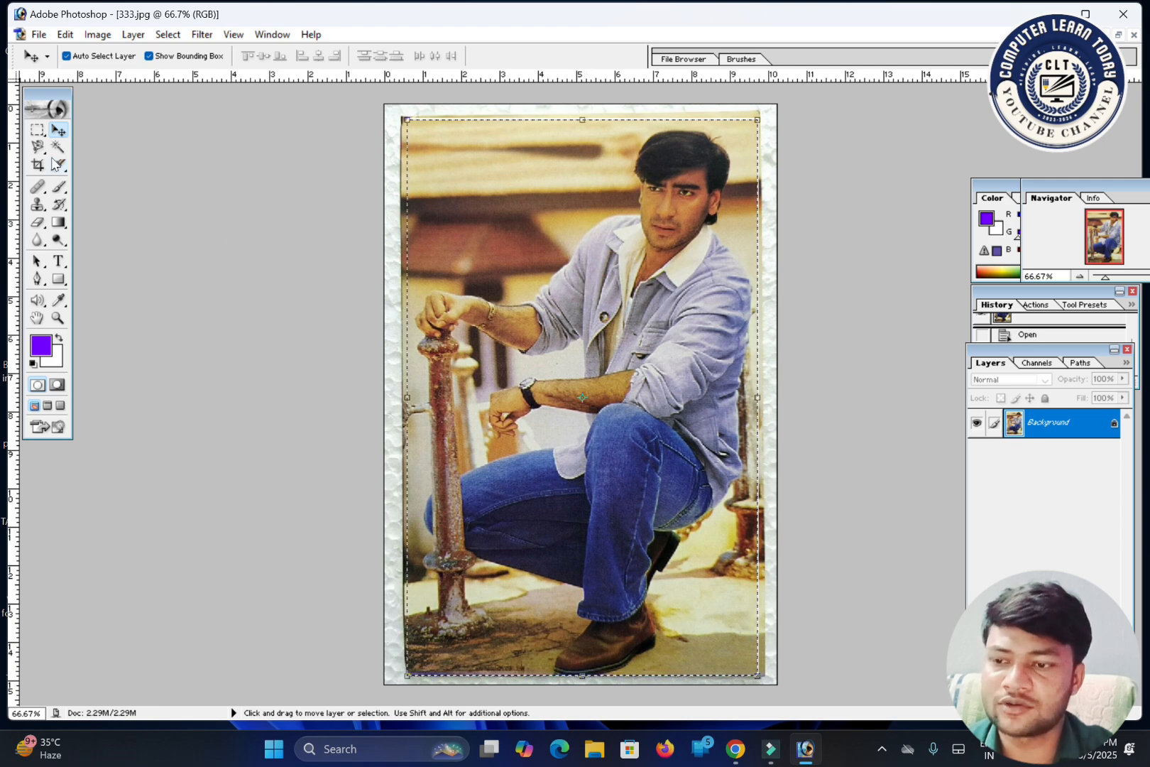
pyautogui.moveTo(560, 264); pyautogui.dragTo(562, 262)
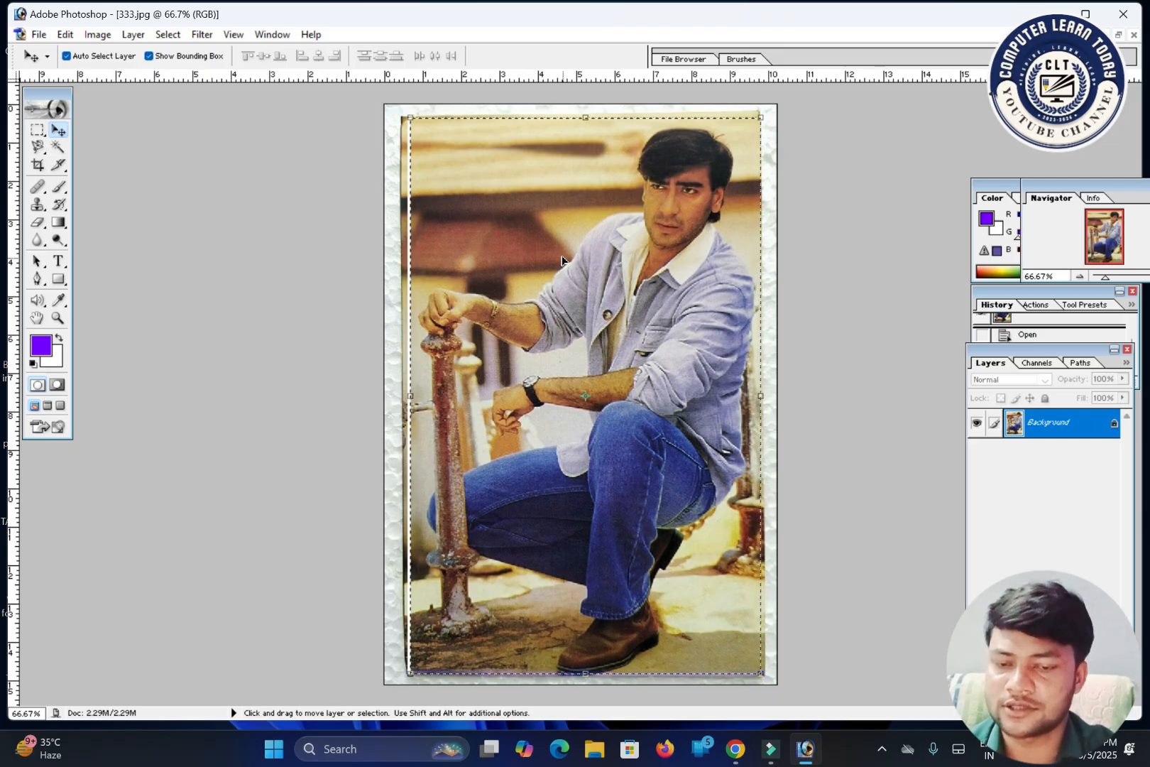
# Step: Undo the moves of the selected area and the rectangular selection, returning the photo to its opened state
pyautogui.hotkey('ctrl', 'z')
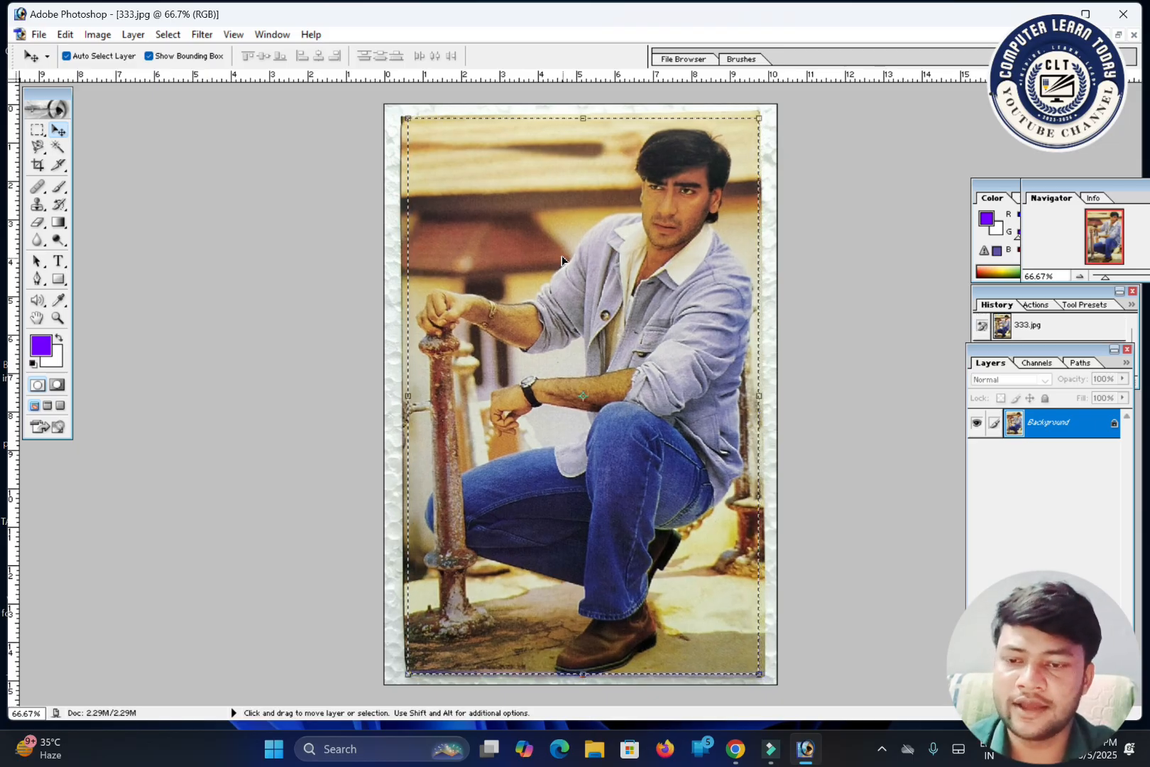
pyautogui.hotkey('ctrl', 'z')
pyautogui.hotkey('ctrl', 'z')
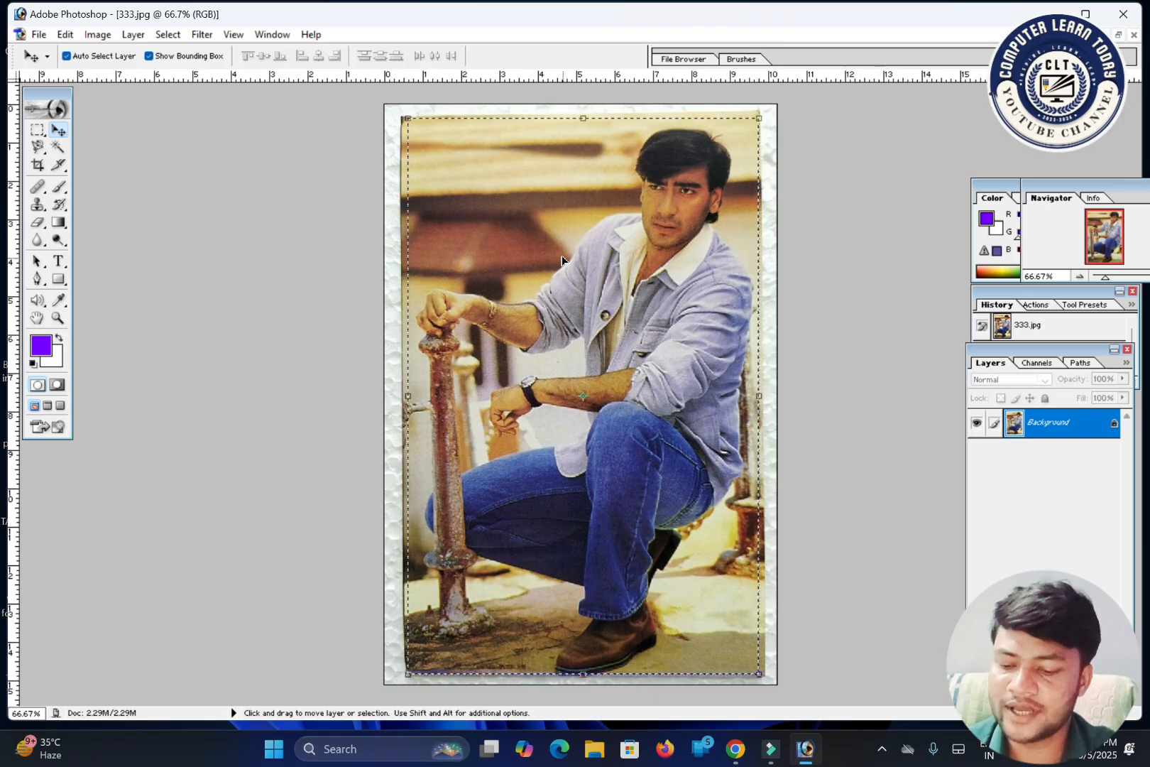
pyautogui.hotkey('ctrl', 'z')
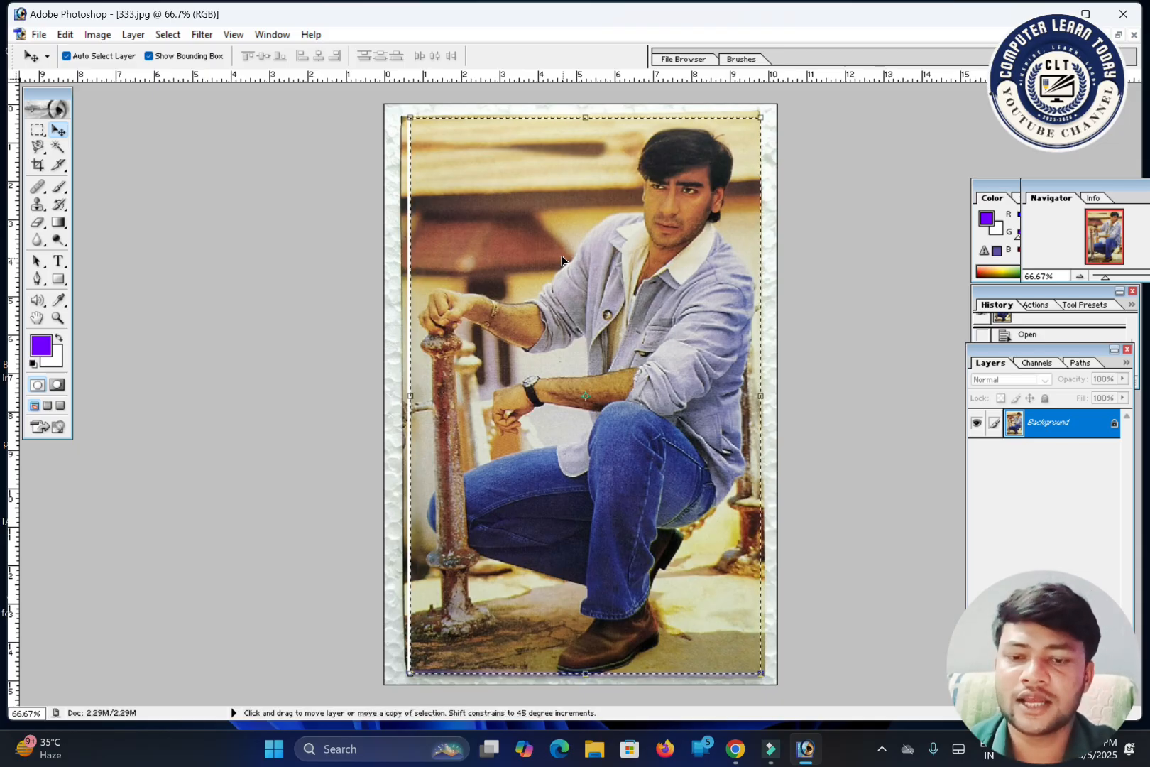
pyautogui.hotkey('ctrl', 'z')
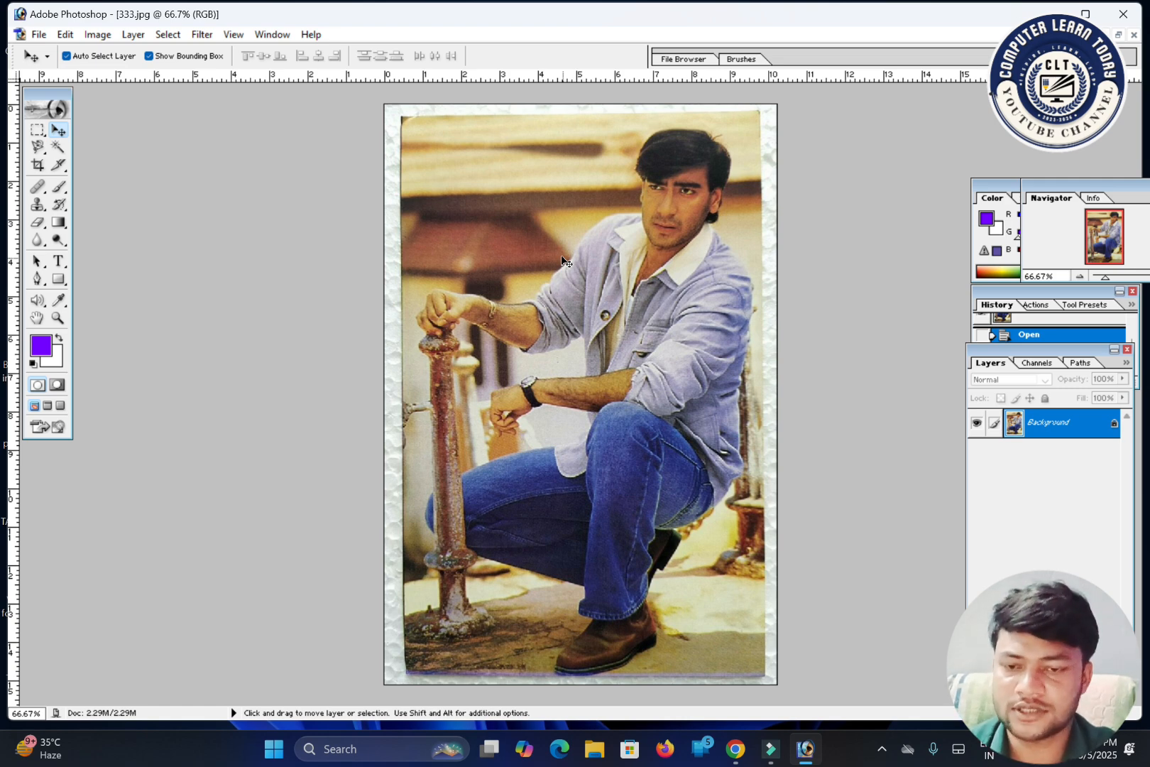
# Step: Draw an elliptical selection around the man's head and upper body with the Elliptical Marquee tool
pyautogui.click(44, 138)
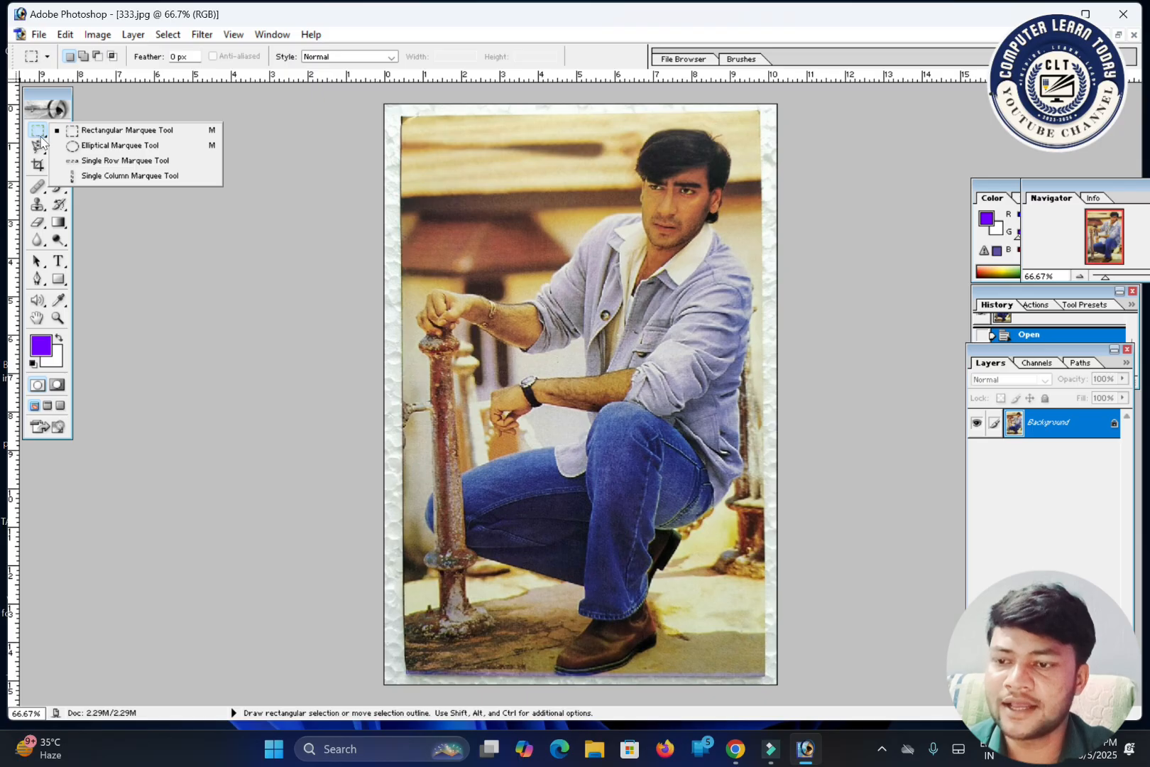
pyautogui.click(139, 148)
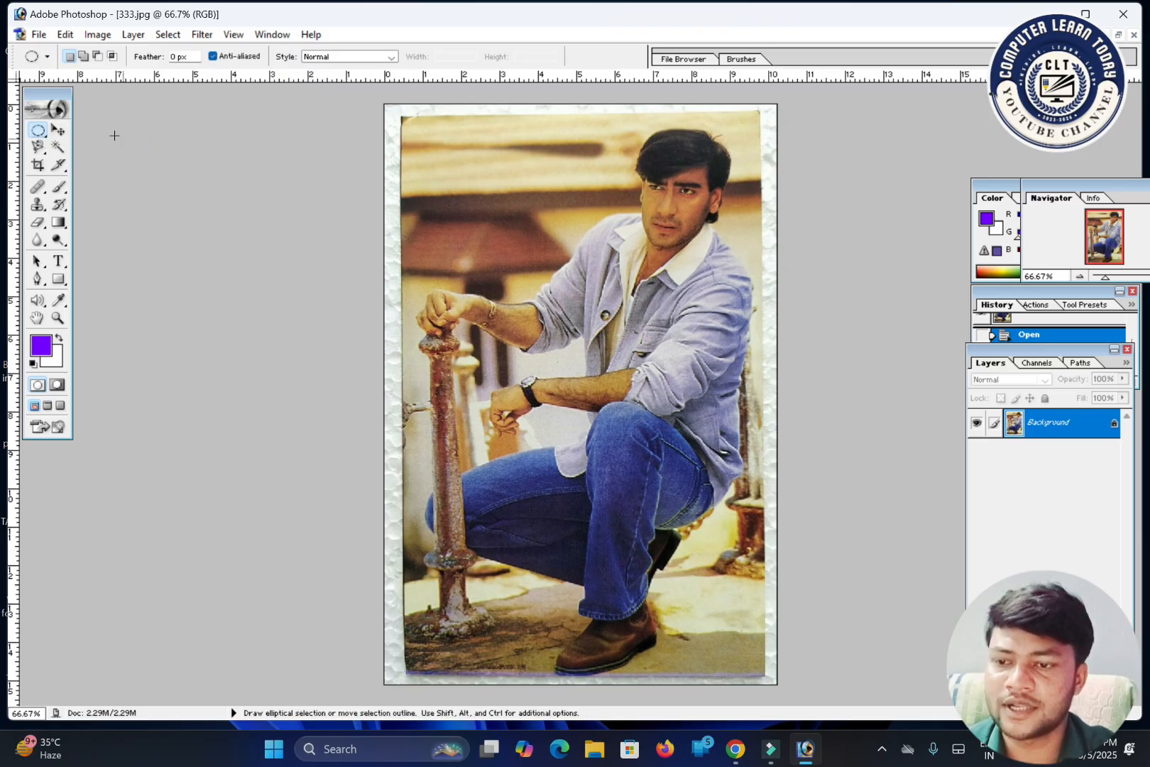
pyautogui.click(47, 135)
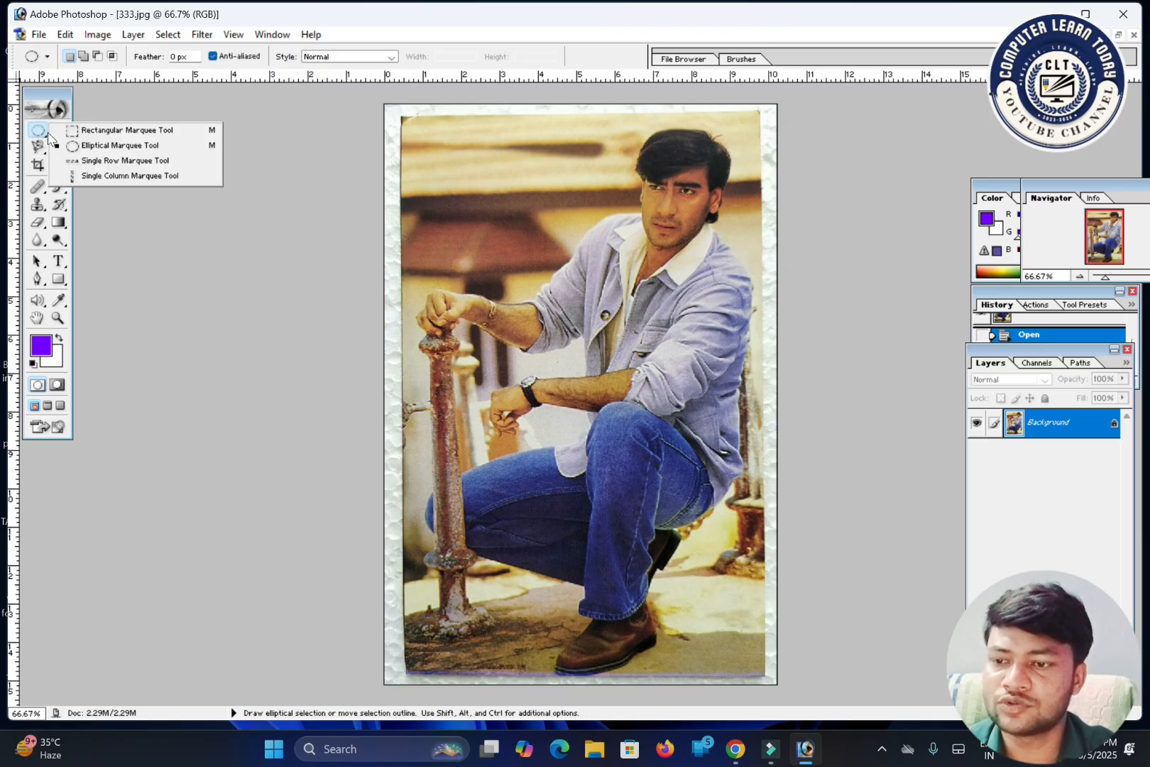
pyautogui.click(102, 146)
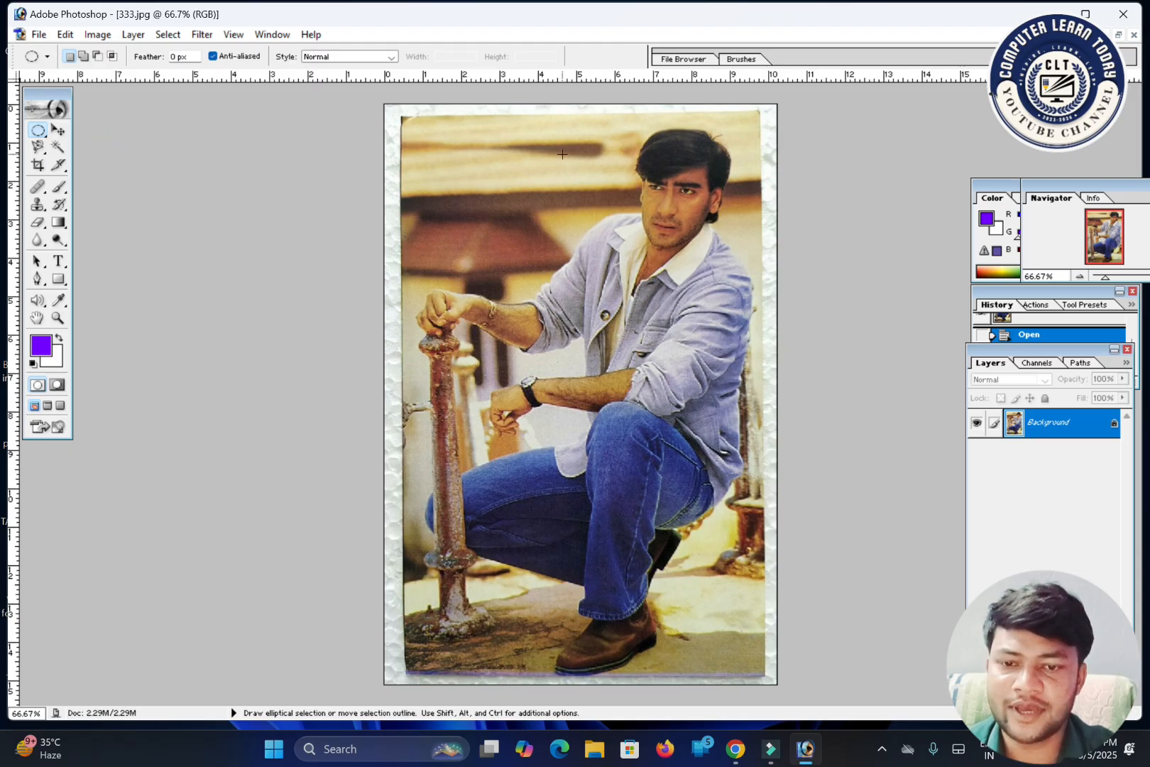
pyautogui.moveTo(535, 116); pyautogui.dragTo(691, 348)
pyautogui.moveTo(759, 365); pyautogui.dragTo(768, 374)
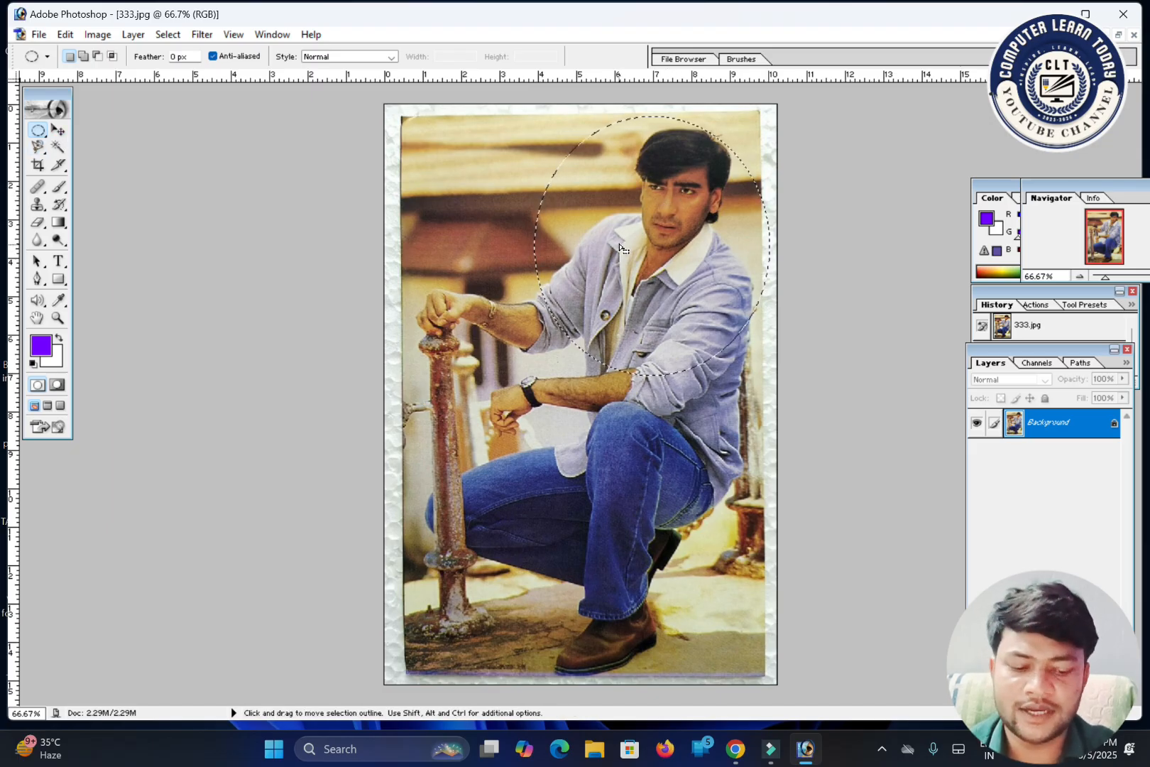
# Step: Nudge the elliptical selection outline to the right and partly back to the left
pyautogui.press('Right')
pyautogui.press('Right')
pyautogui.press('Right')
pyautogui.press('Right')
pyautogui.press('Right')
pyautogui.press('Right')
pyautogui.press('Right')
pyautogui.press('Right')
pyautogui.press('Right')
pyautogui.press('Right')
pyautogui.press('Right')
pyautogui.press('Right')
pyautogui.press('Right')
pyautogui.press('Right')
pyautogui.press('Right')
pyautogui.press('Right')
pyautogui.press('Right')
pyautogui.press('Right')
pyautogui.press('Right')
pyautogui.press('Right')
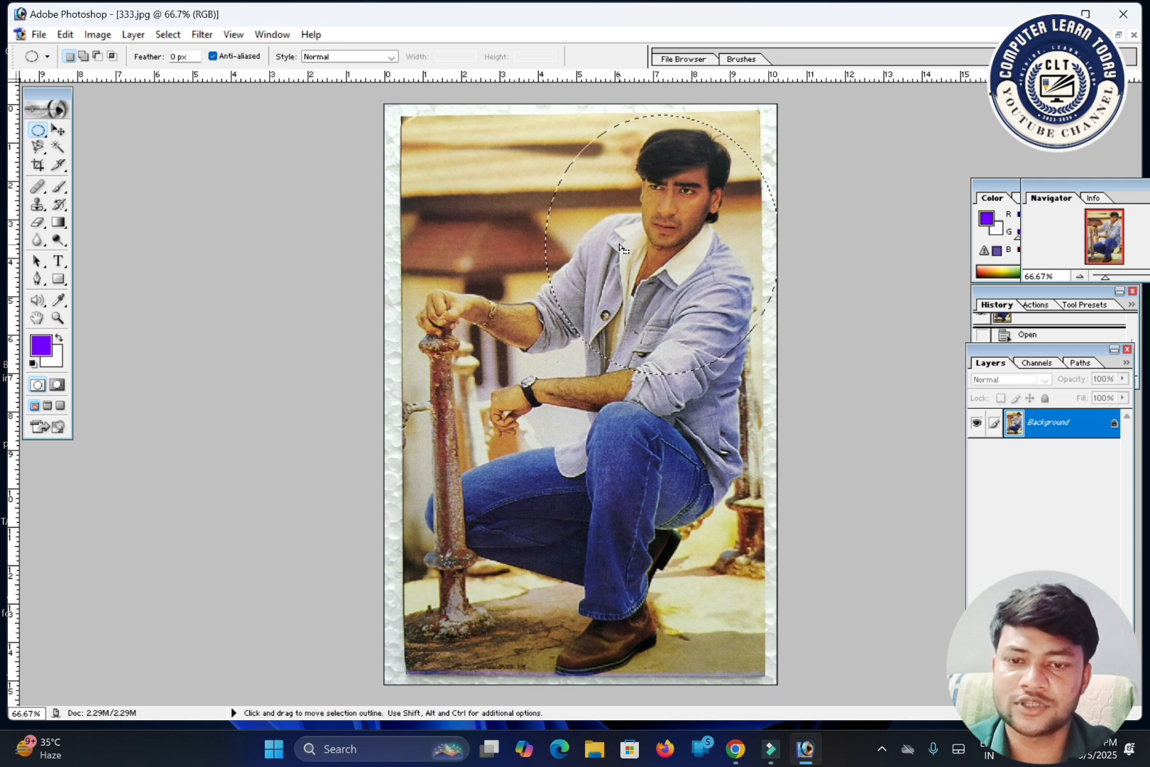
pyautogui.press('Left')
pyautogui.press('Left')
pyautogui.press('Left')
pyautogui.press('Left')
pyautogui.press('Left')
pyautogui.press('Left')
pyautogui.press('Left')
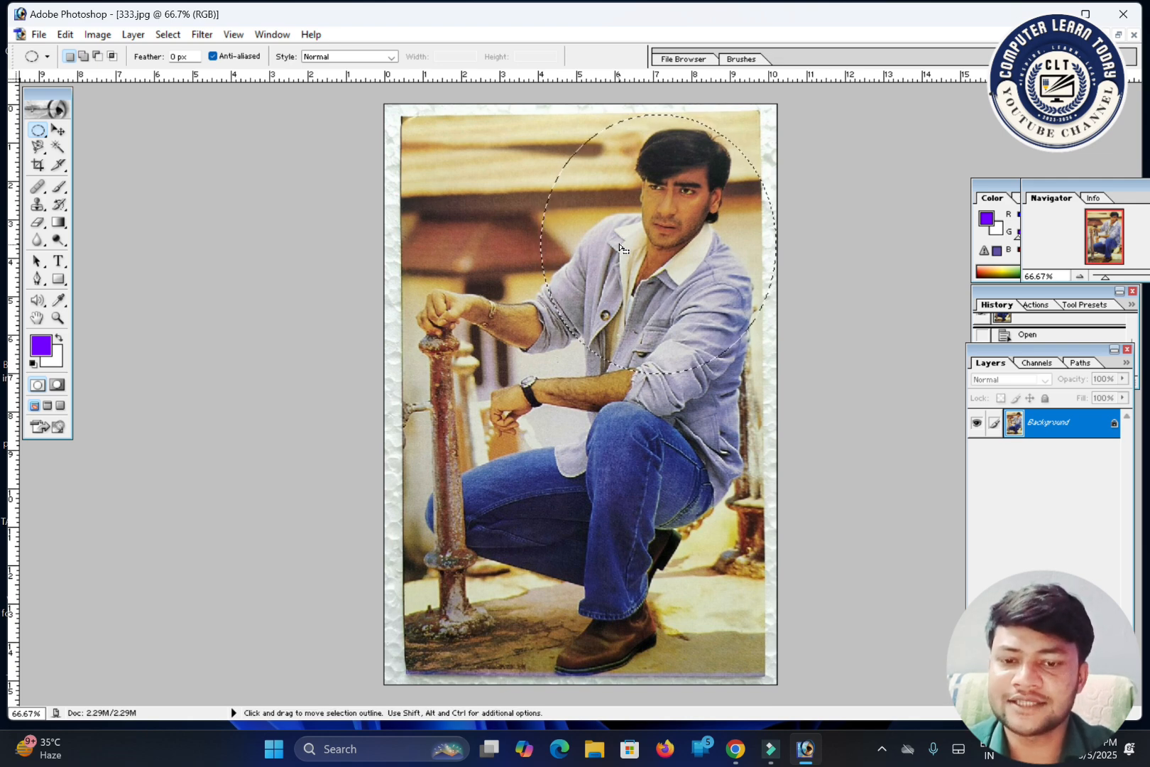
# Step: Try moving the oval selected area down over the legs, and undo both the move and the elliptical selection
pyautogui.click(59, 131)
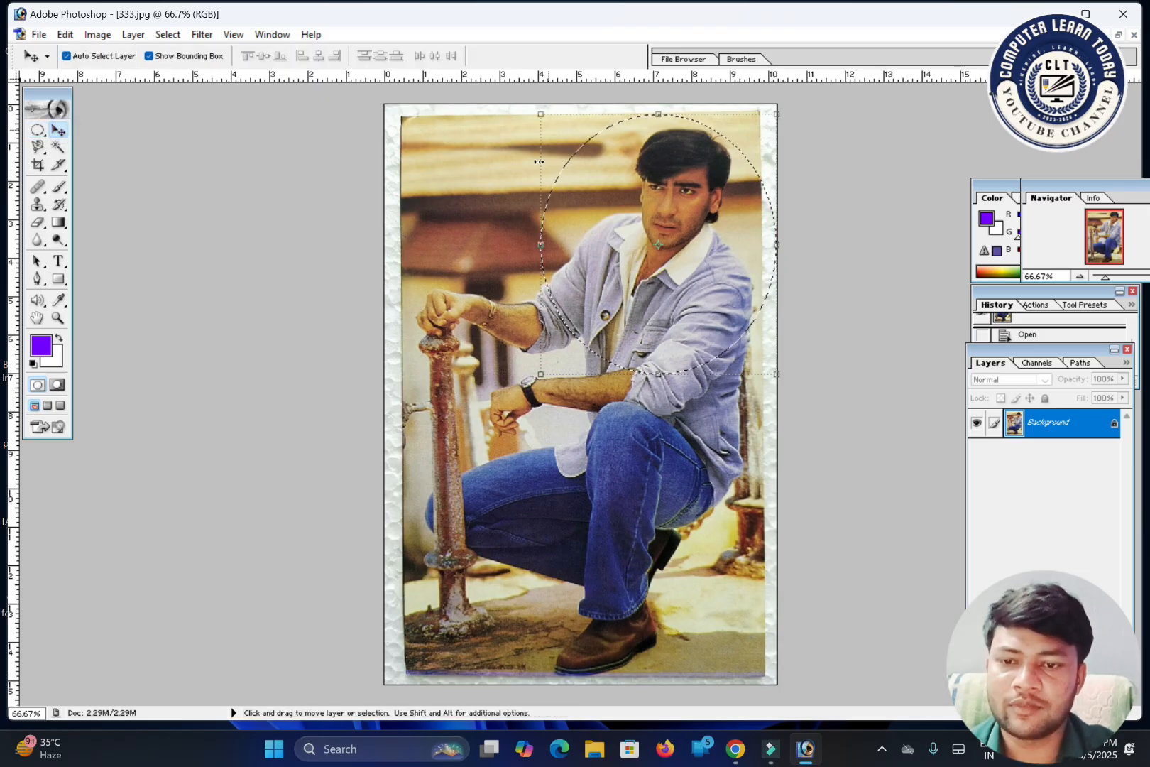
pyautogui.moveTo(669, 274); pyautogui.dragTo(633, 533)
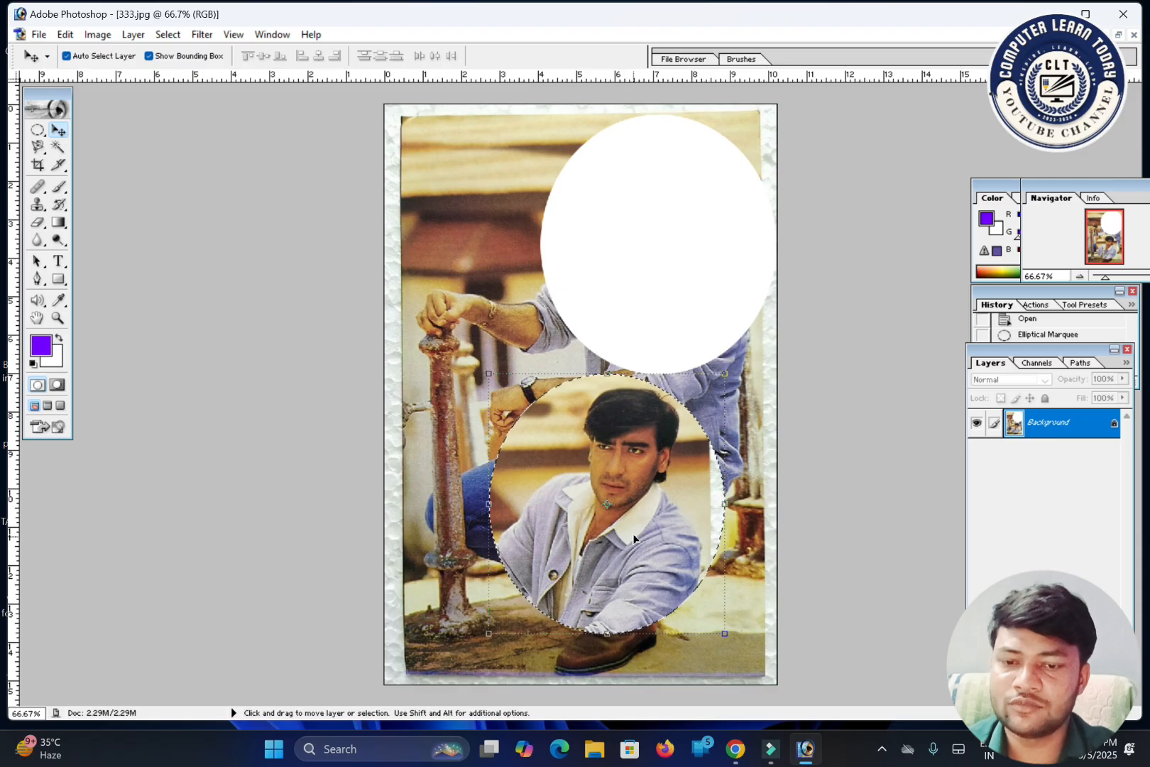
pyautogui.hotkey('ctrl', 'z')
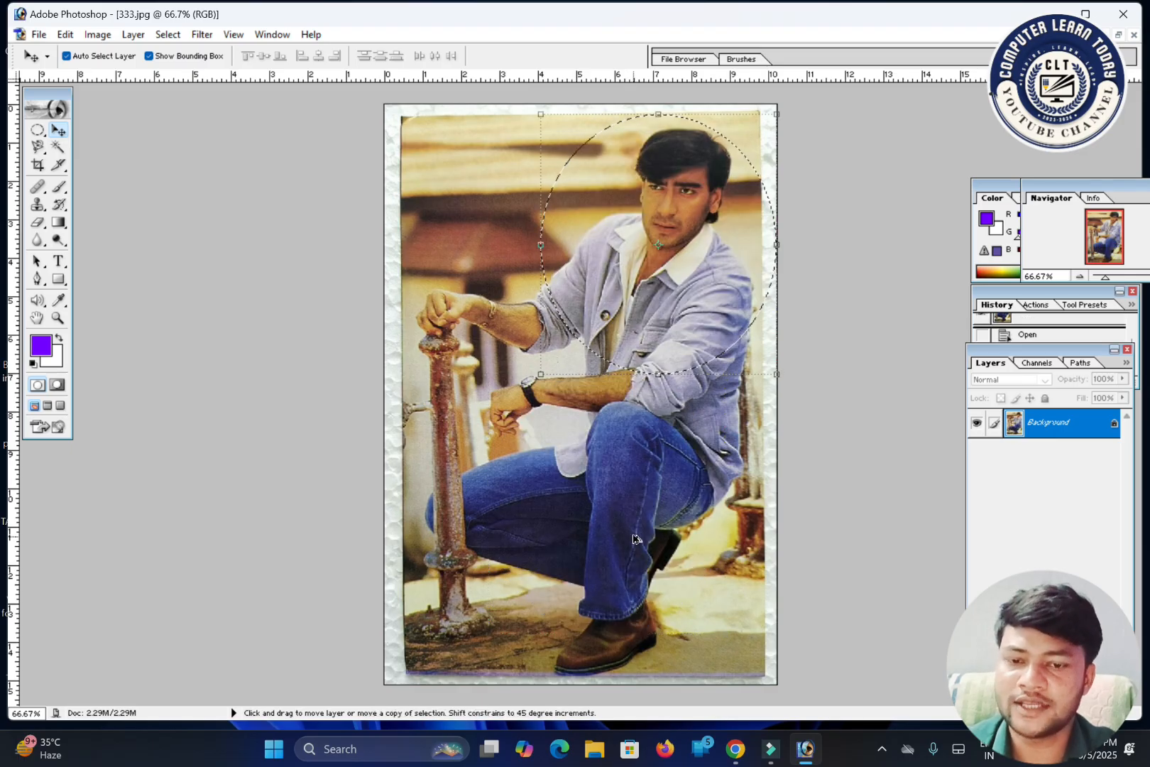
pyautogui.hotkey('ctrl', 'alt', 'z')
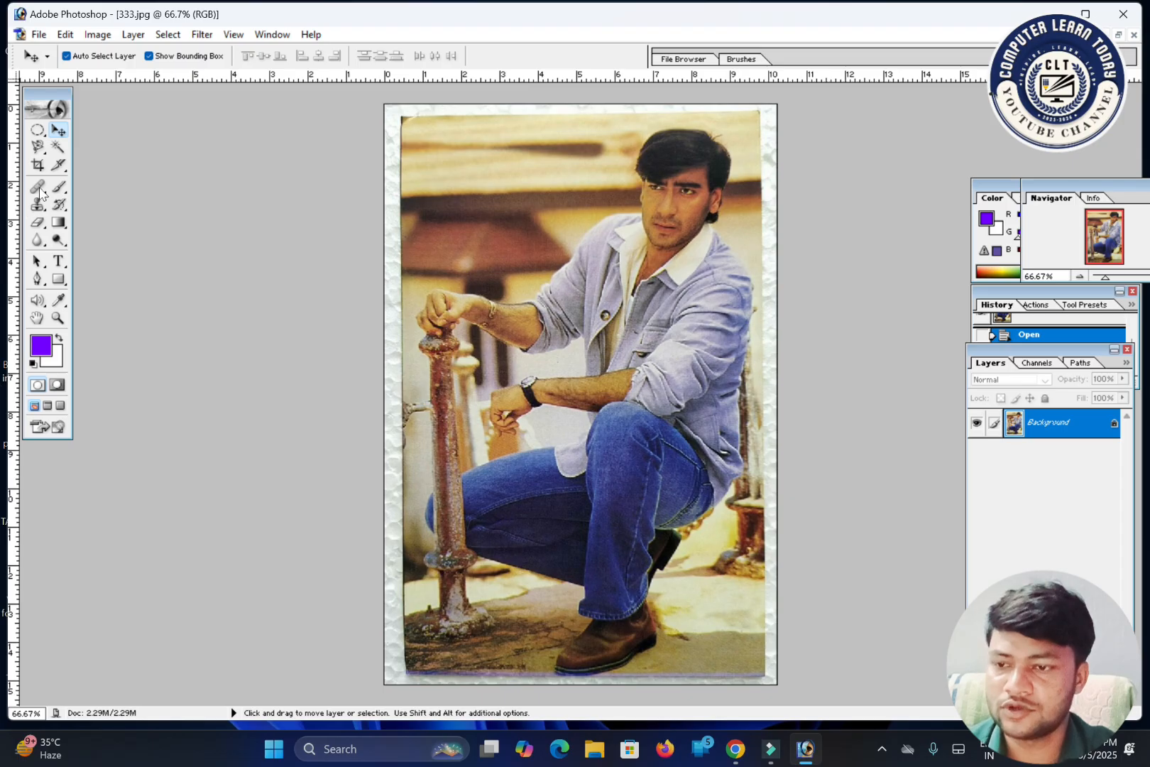
# Step: Select a single pixel row along the photo's top edge and stretch it downward into a strip at 2199% height
pyautogui.click(40, 132)
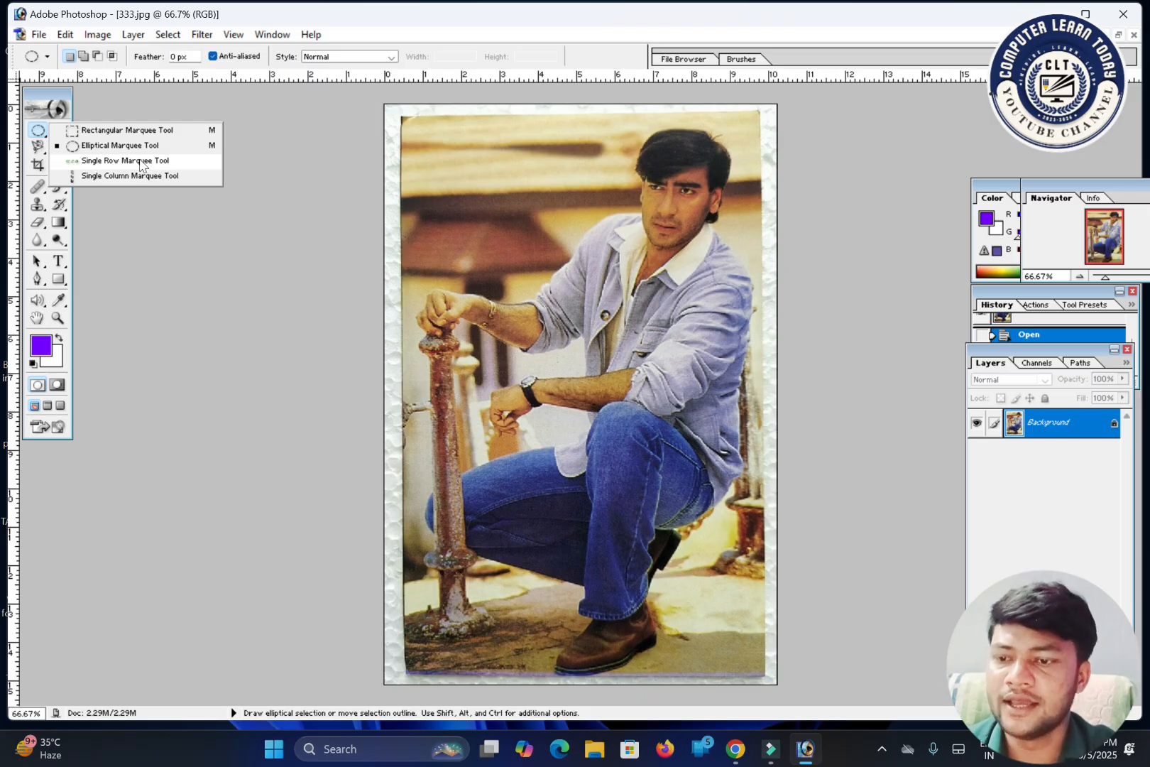
pyautogui.click(140, 161)
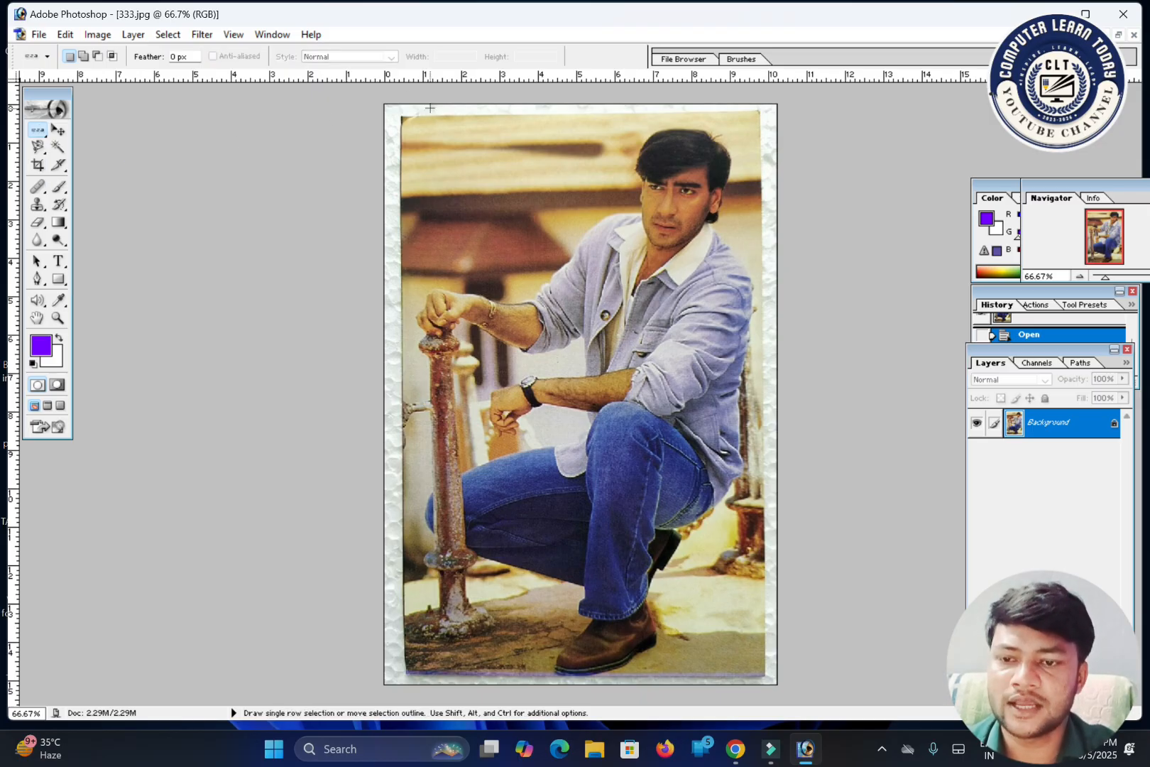
pyautogui.click(391, 104)
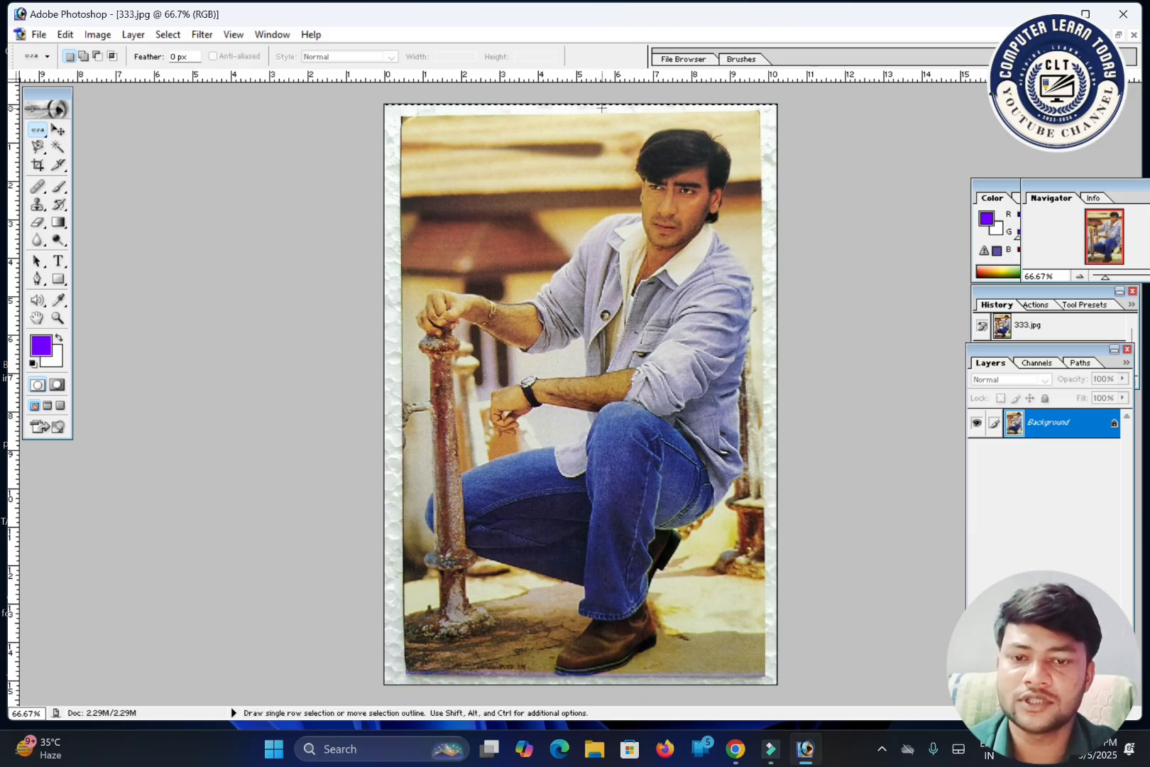
pyautogui.click(59, 133)
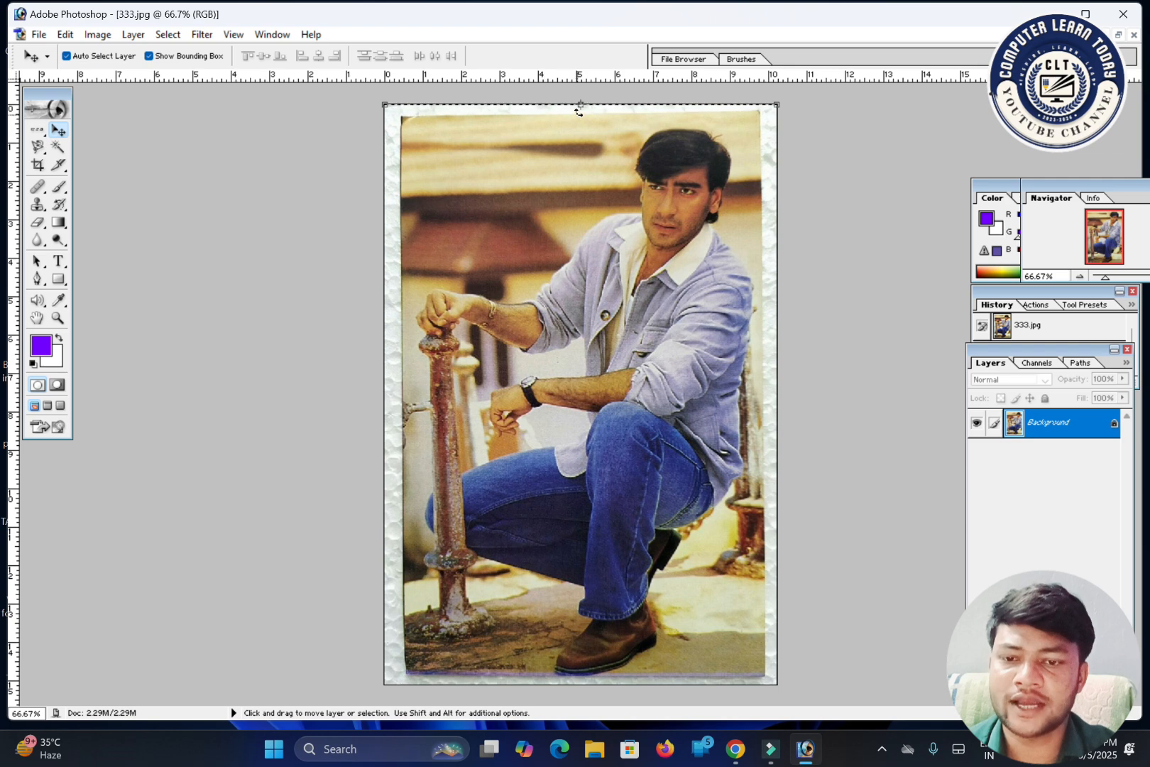
pyautogui.click(580, 106)
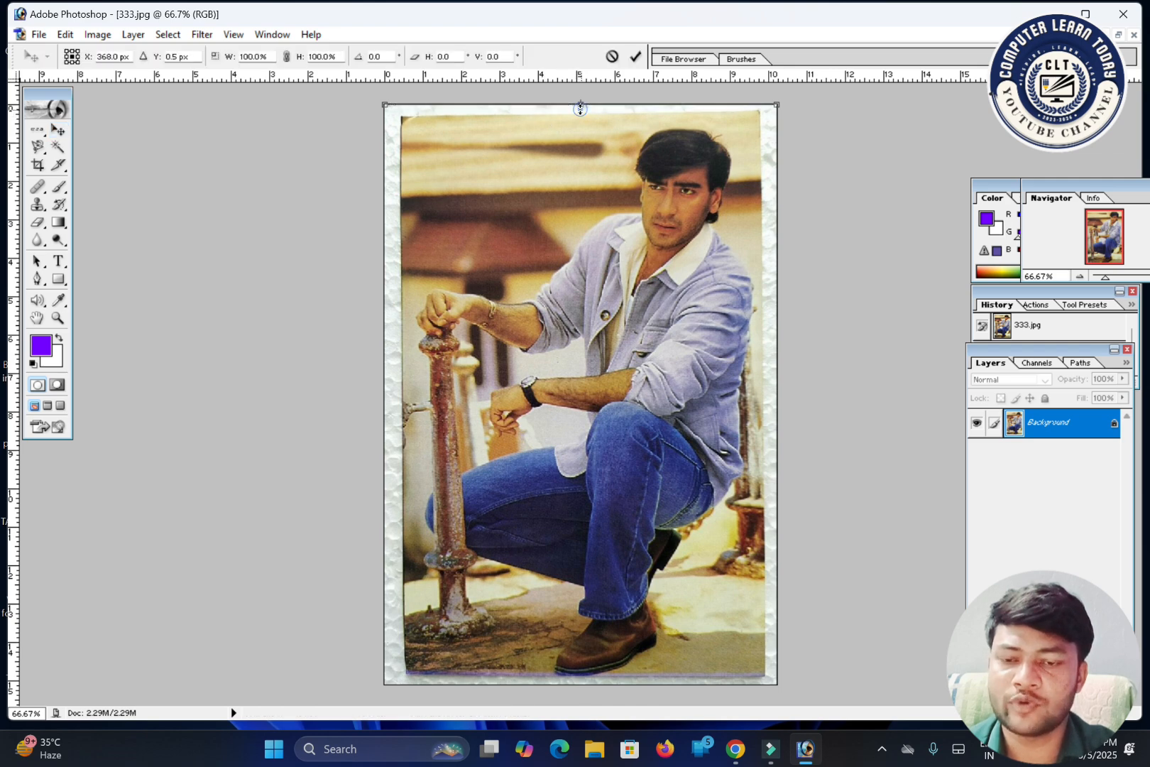
pyautogui.moveTo(580, 110); pyautogui.dragTo(581, 121)
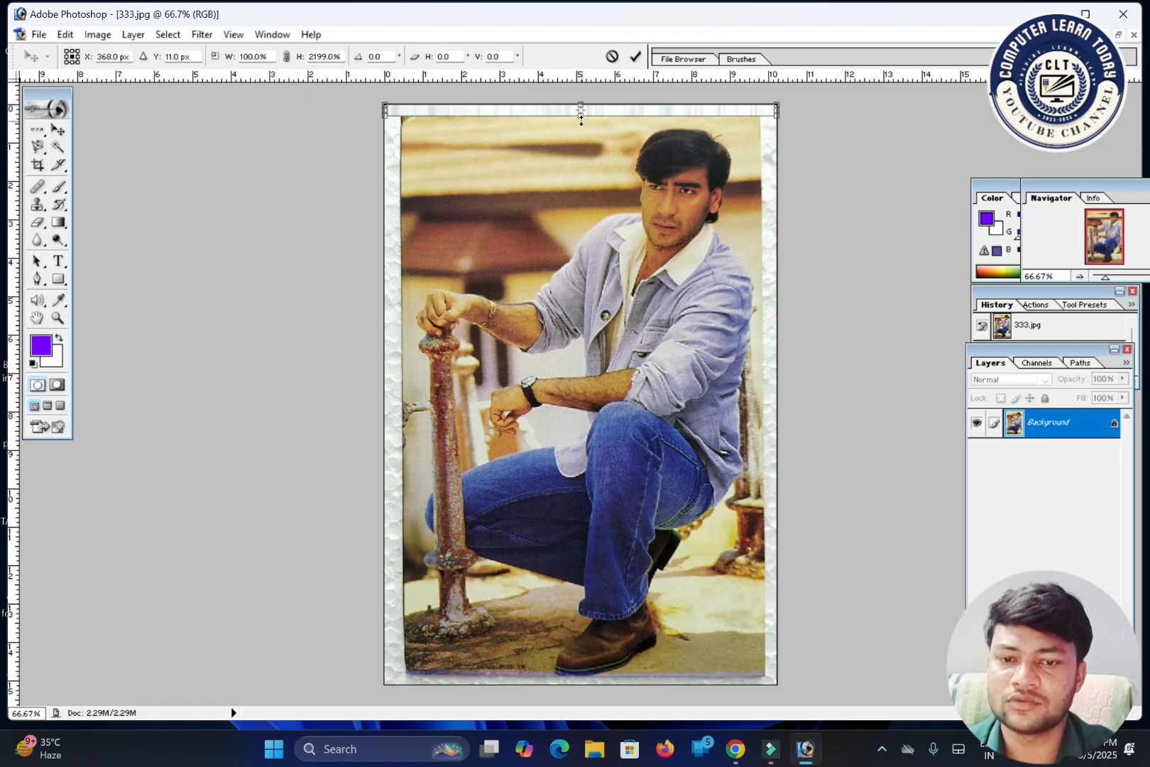
pyautogui.press('Return')
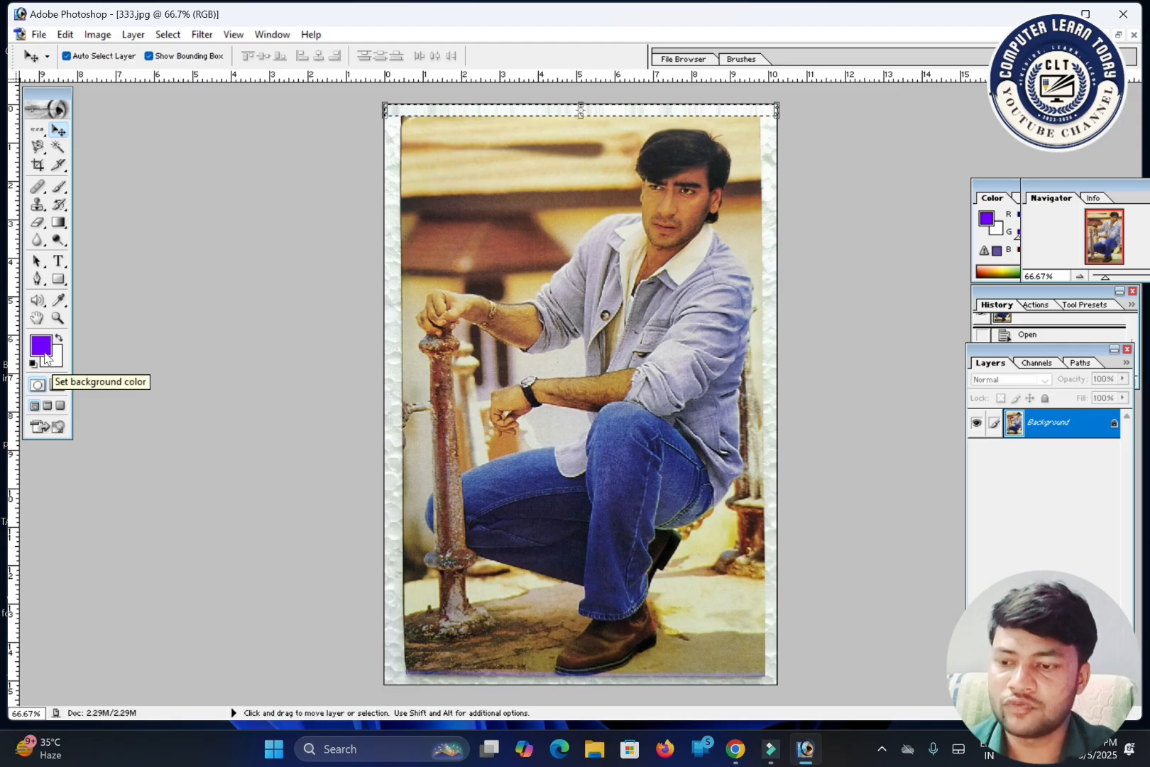
# Step: Set the foreground color to red and fill the selected strip along the photo's top edge with it
pyautogui.click(44, 351)
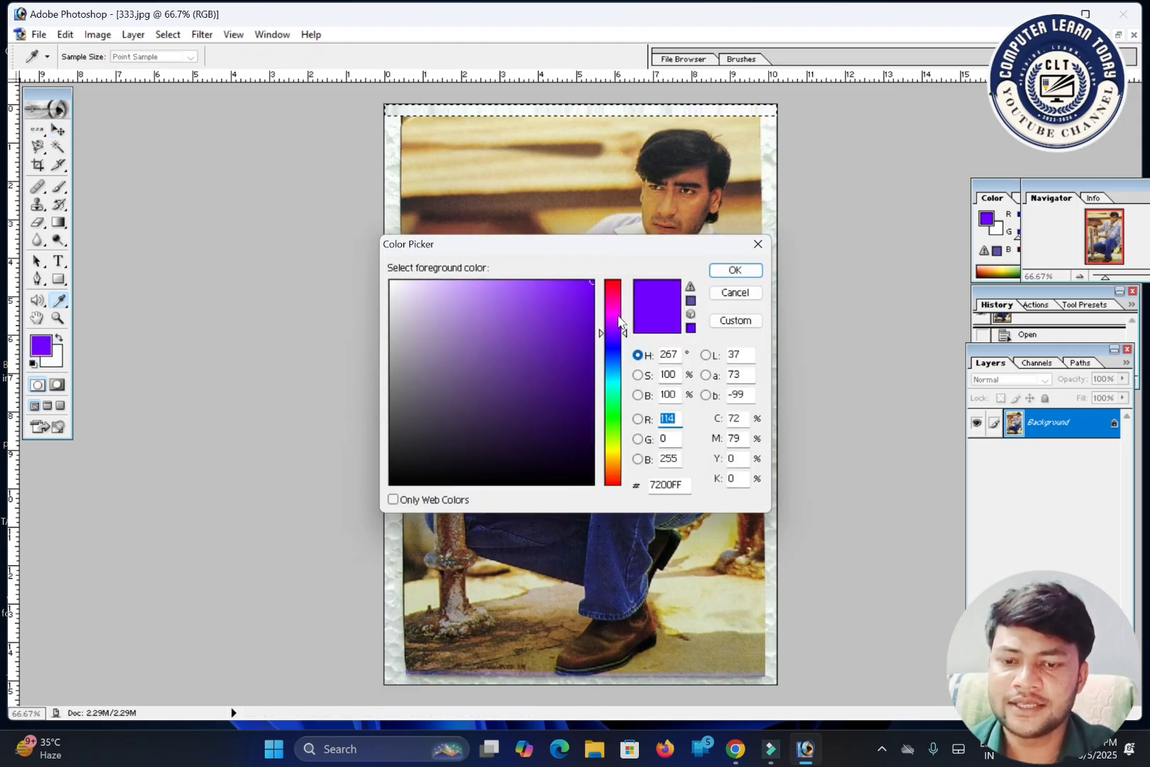
pyautogui.moveTo(611, 328); pyautogui.dragTo(610, 286)
pyautogui.click(731, 272)
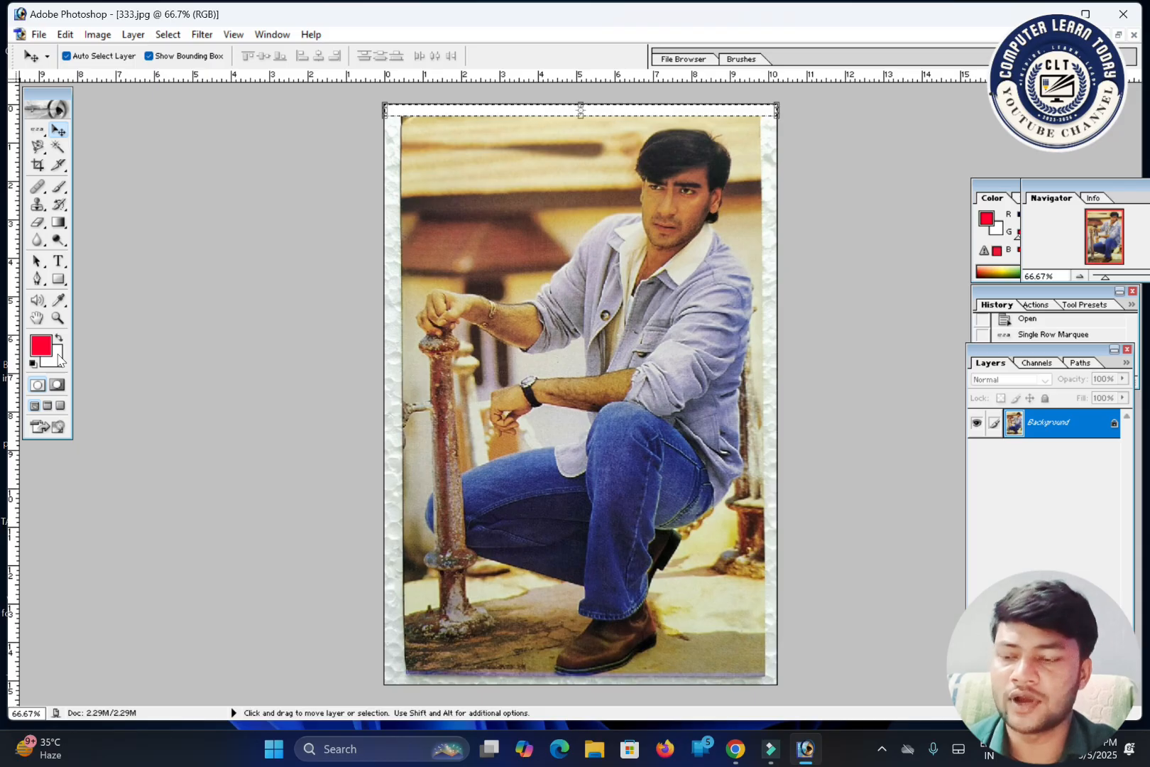
pyautogui.hotkey('alt', 'BackSpace')
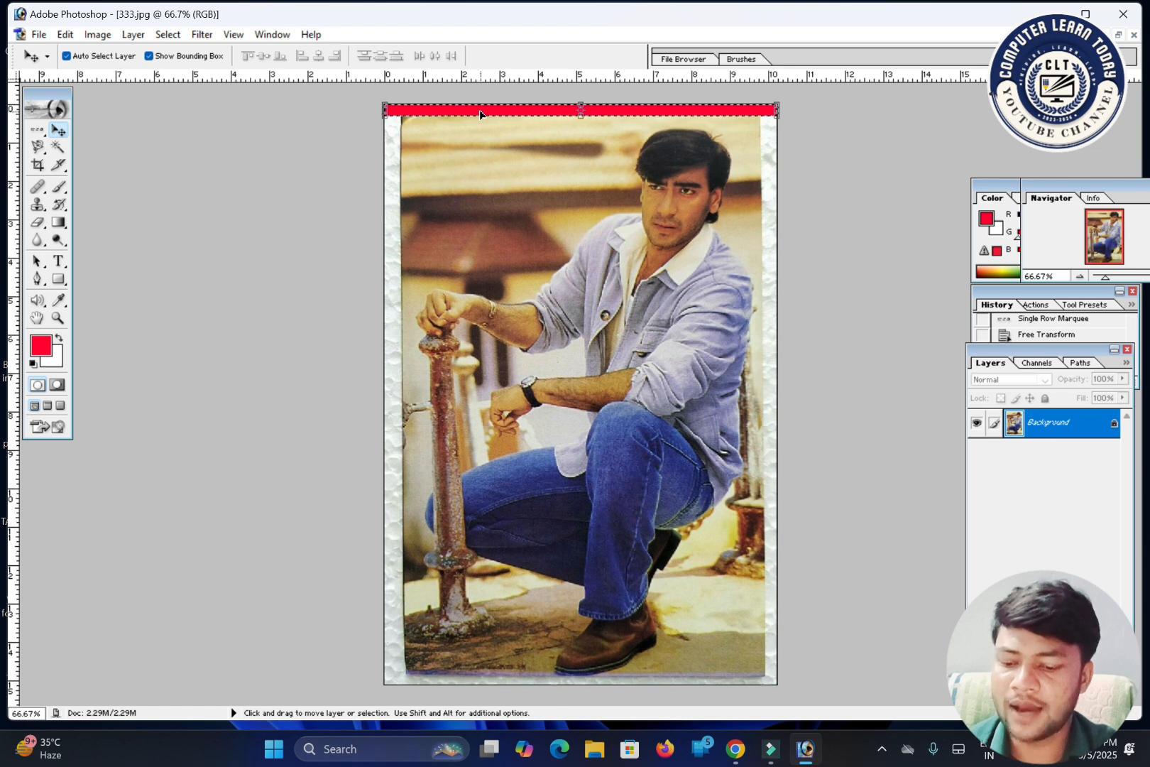
# Step: Duplicate the red strip from the photo's top edge onto its bottom edge and clear the selection
pyautogui.press('alt')
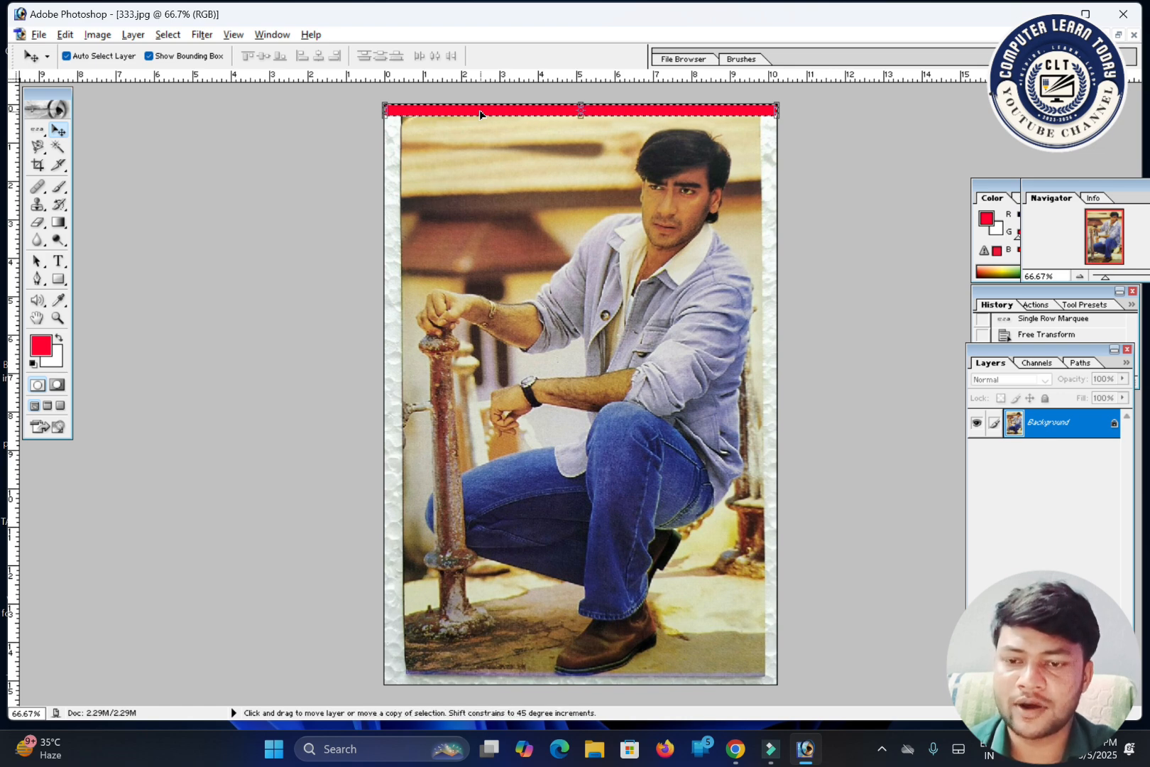
pyautogui.moveTo(479, 110); pyautogui.dragTo(481, 679)
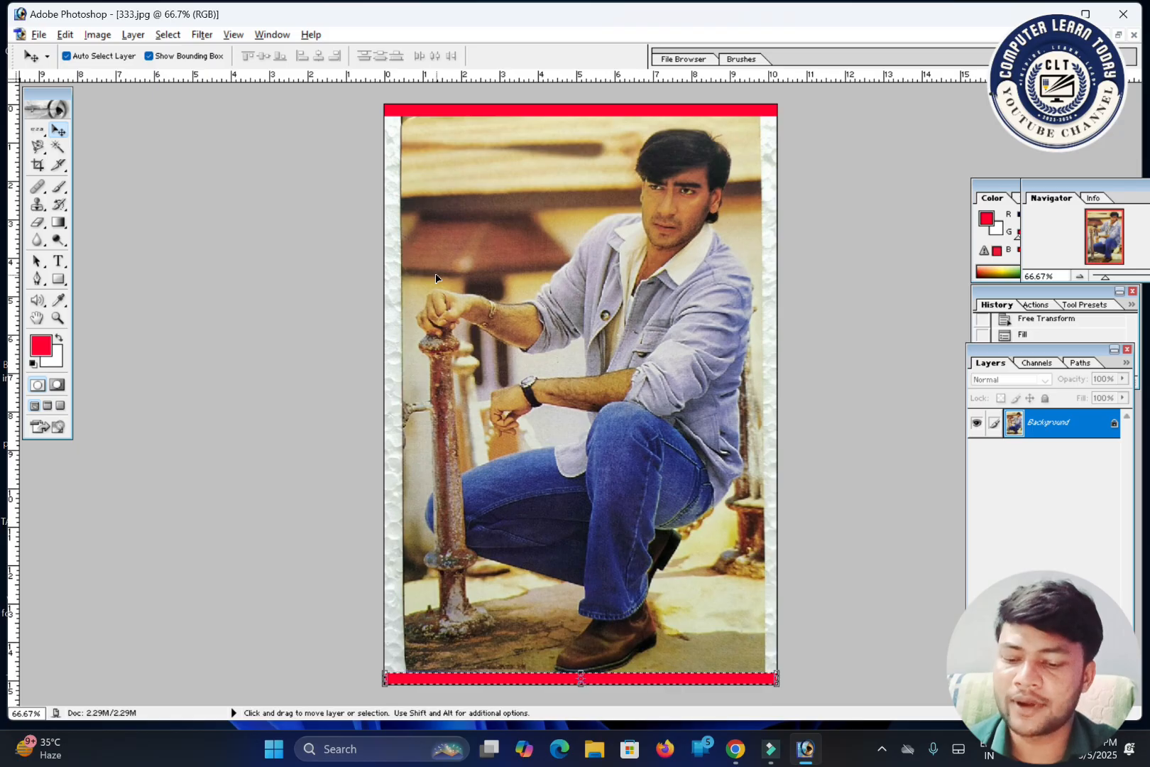
pyautogui.hotkey('ctrl', 'd')
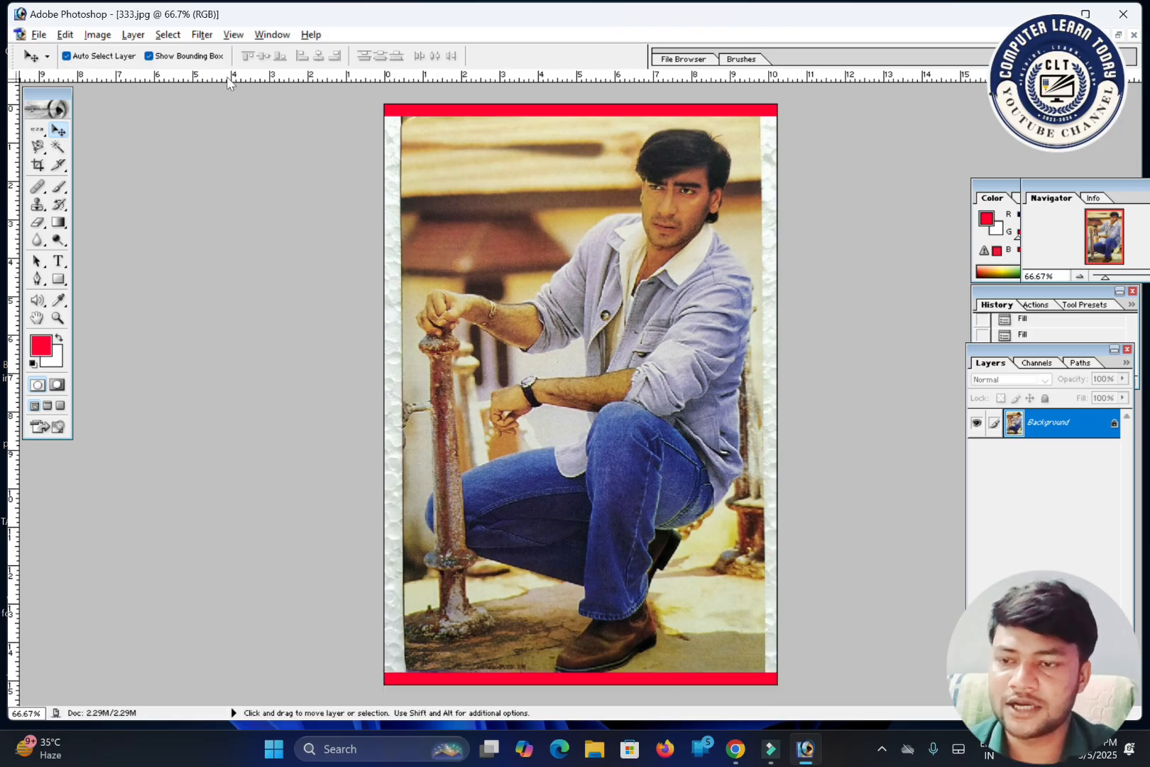
pyautogui.click(169, 35)
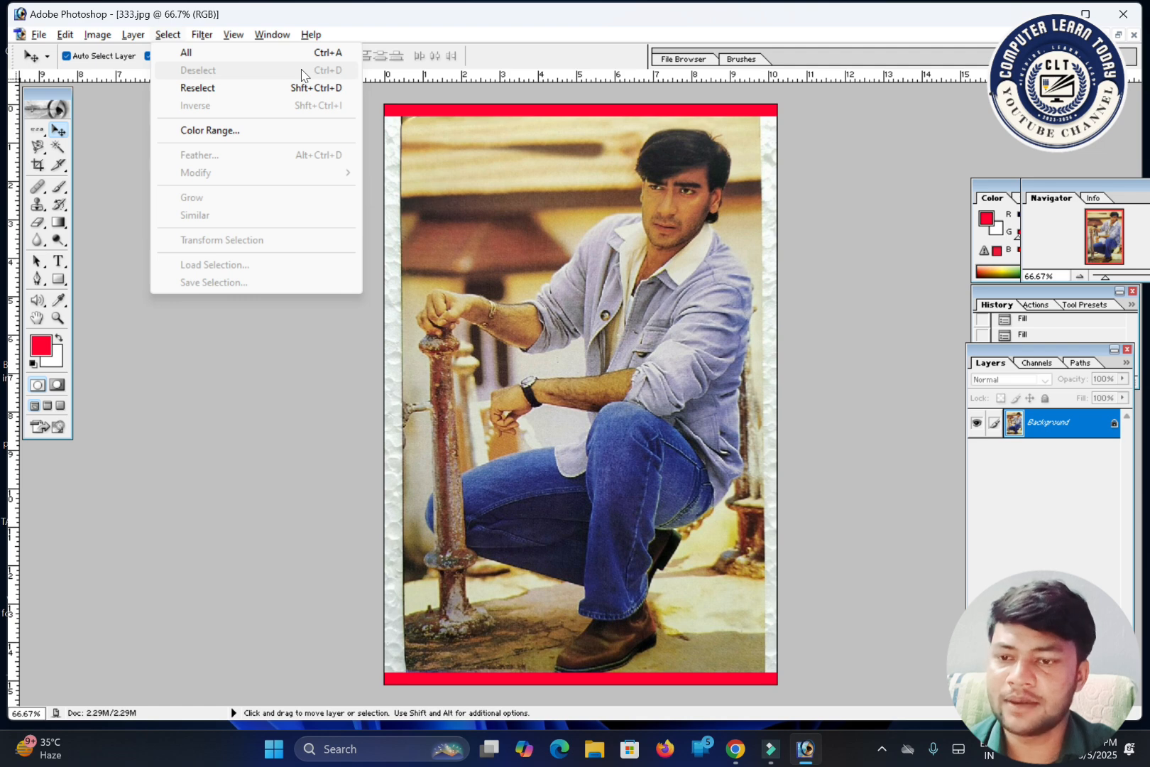
pyautogui.click(477, 678)
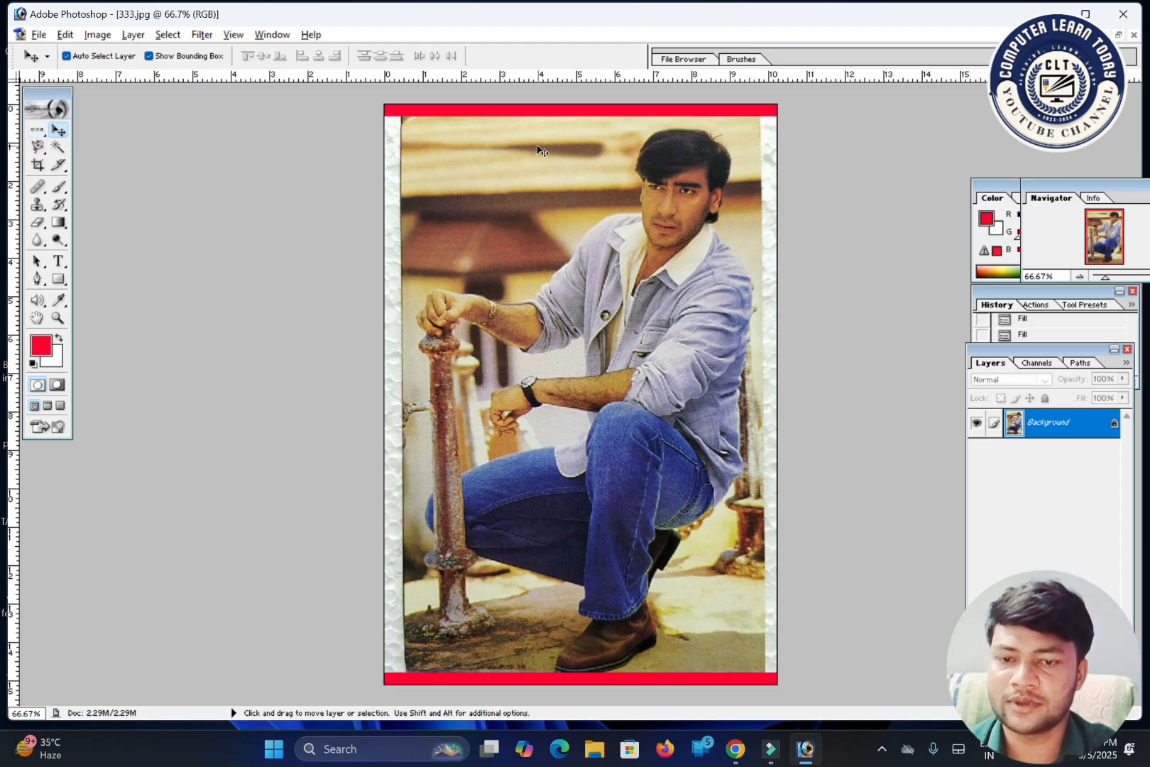
# Step: Select a single pixel column along the photo's left edge, widened to 3200%, and fill it with the red foreground color
pyautogui.click(37, 130)
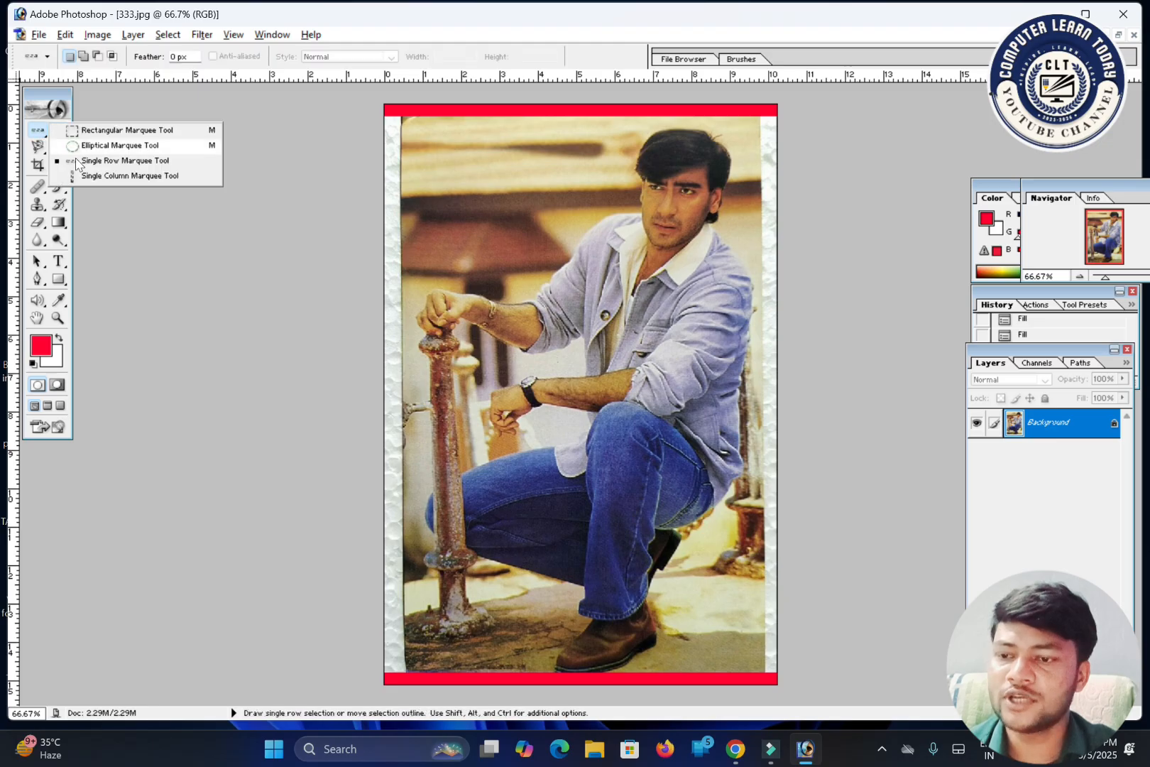
pyautogui.click(139, 176)
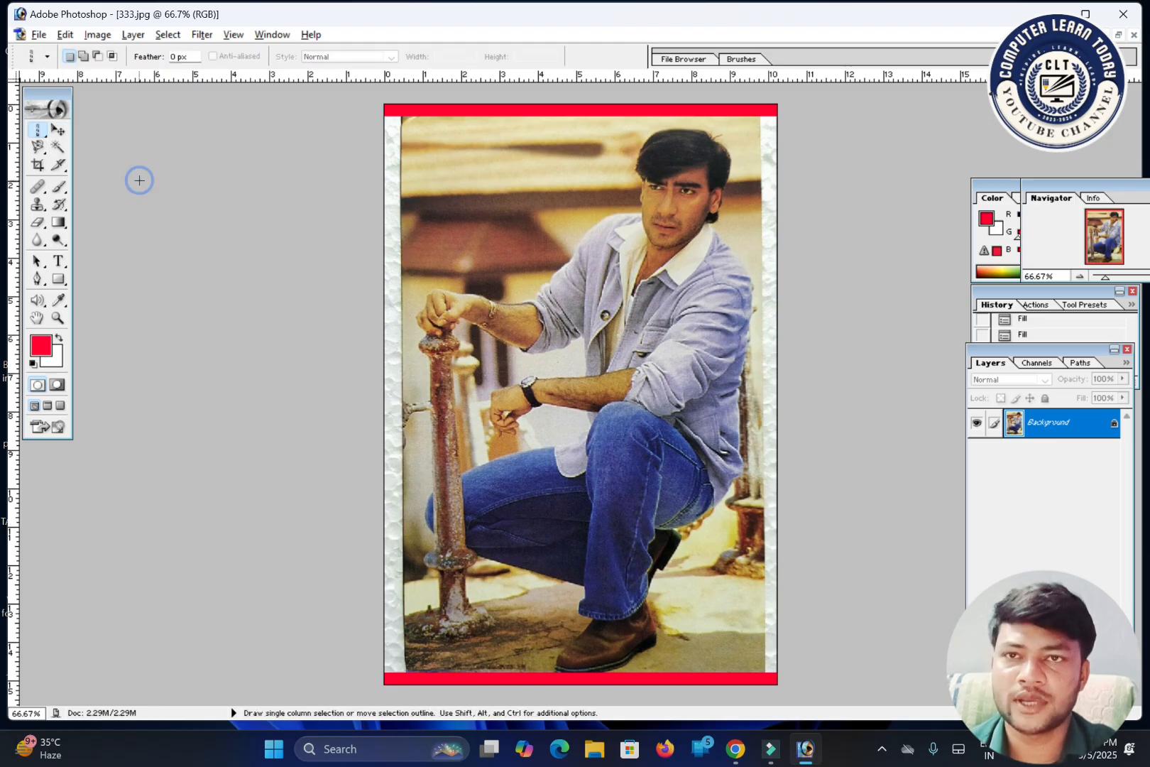
pyautogui.click(384, 267)
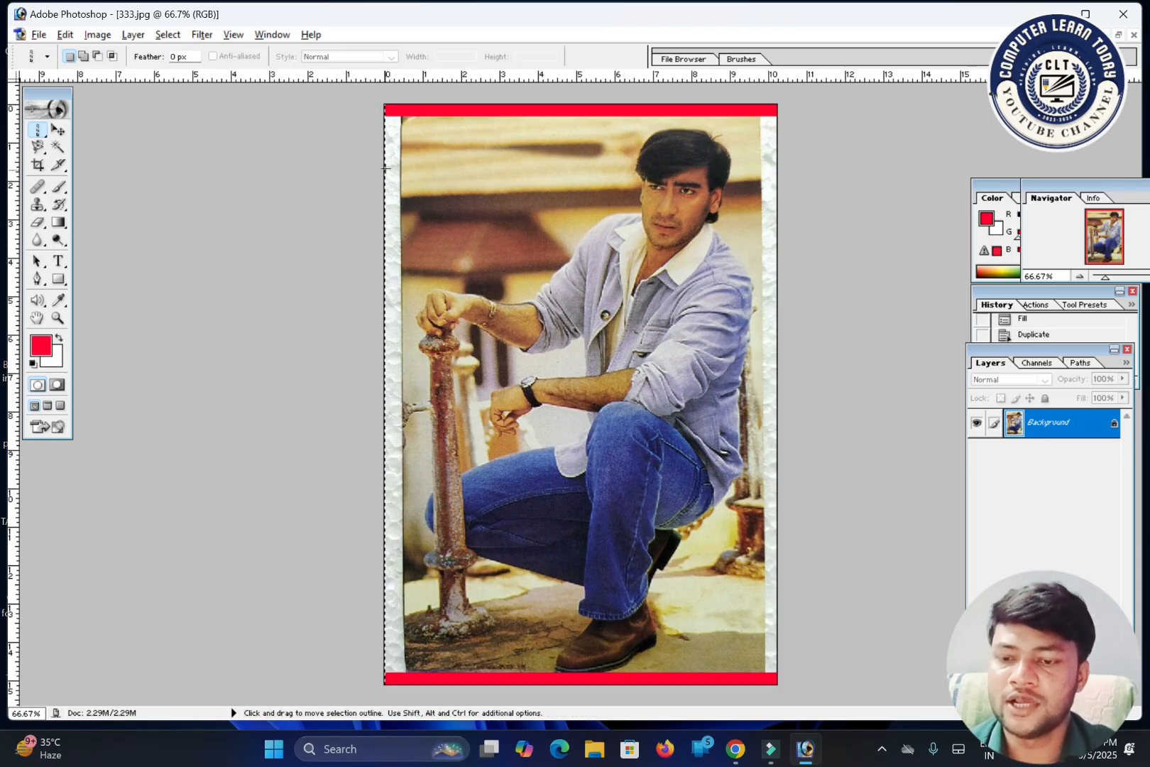
pyautogui.click(60, 130)
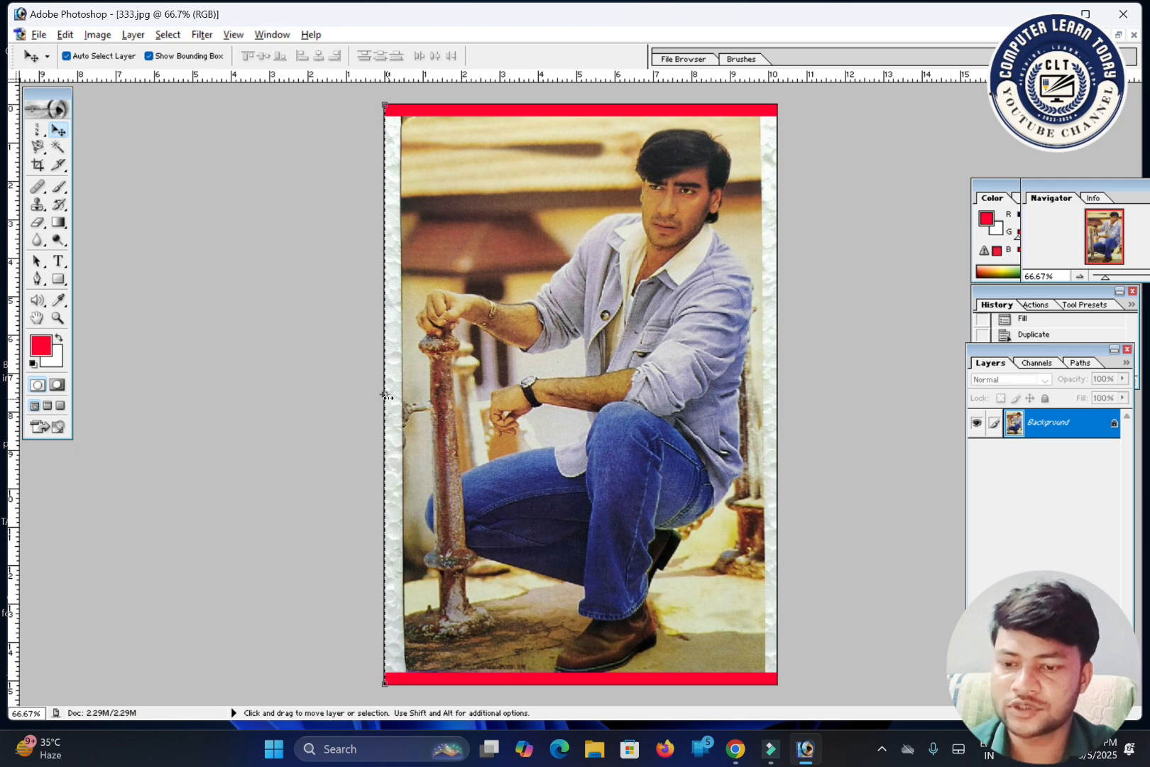
pyautogui.moveTo(386, 397); pyautogui.dragTo(405, 395)
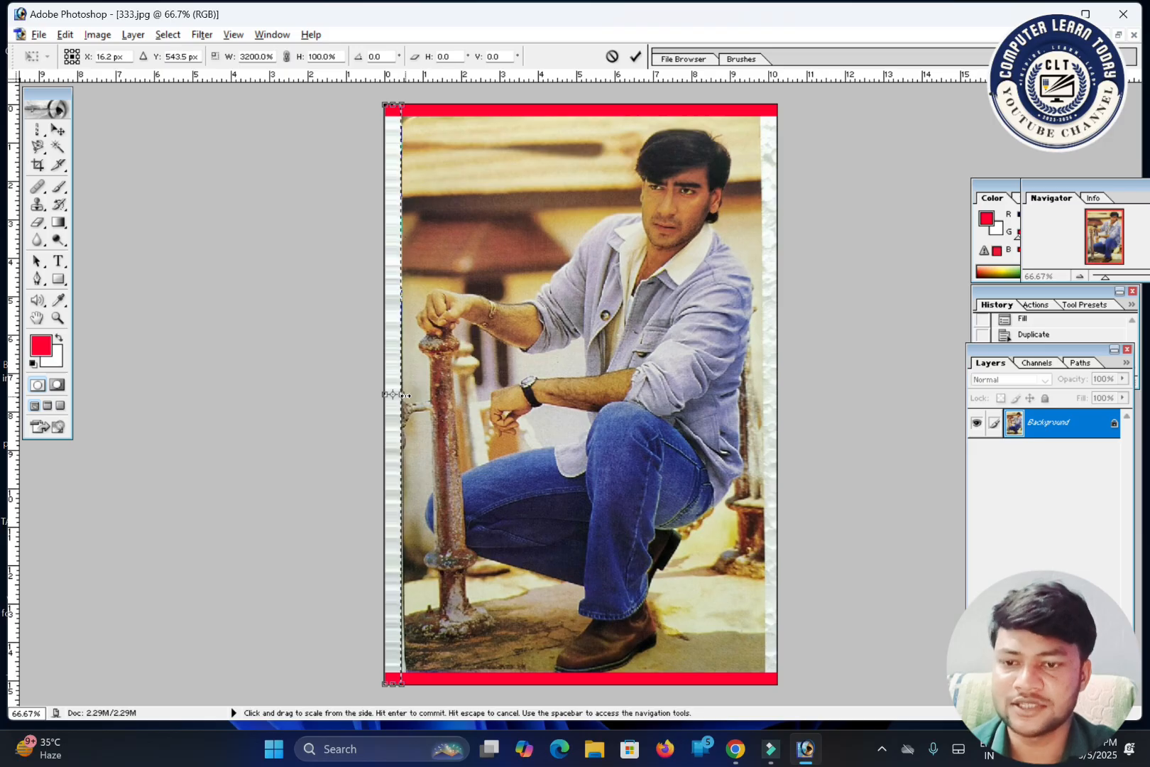
pyautogui.press('Return')
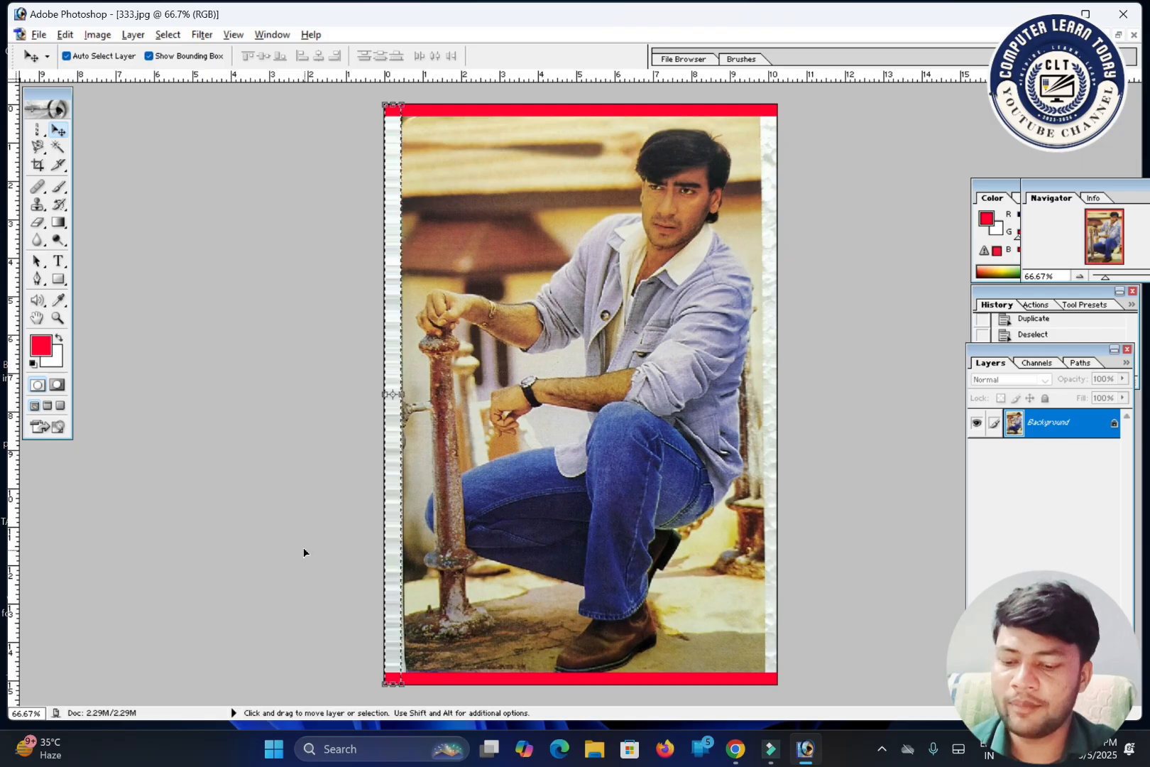
pyautogui.hotkey('alt', 'BackSpace')
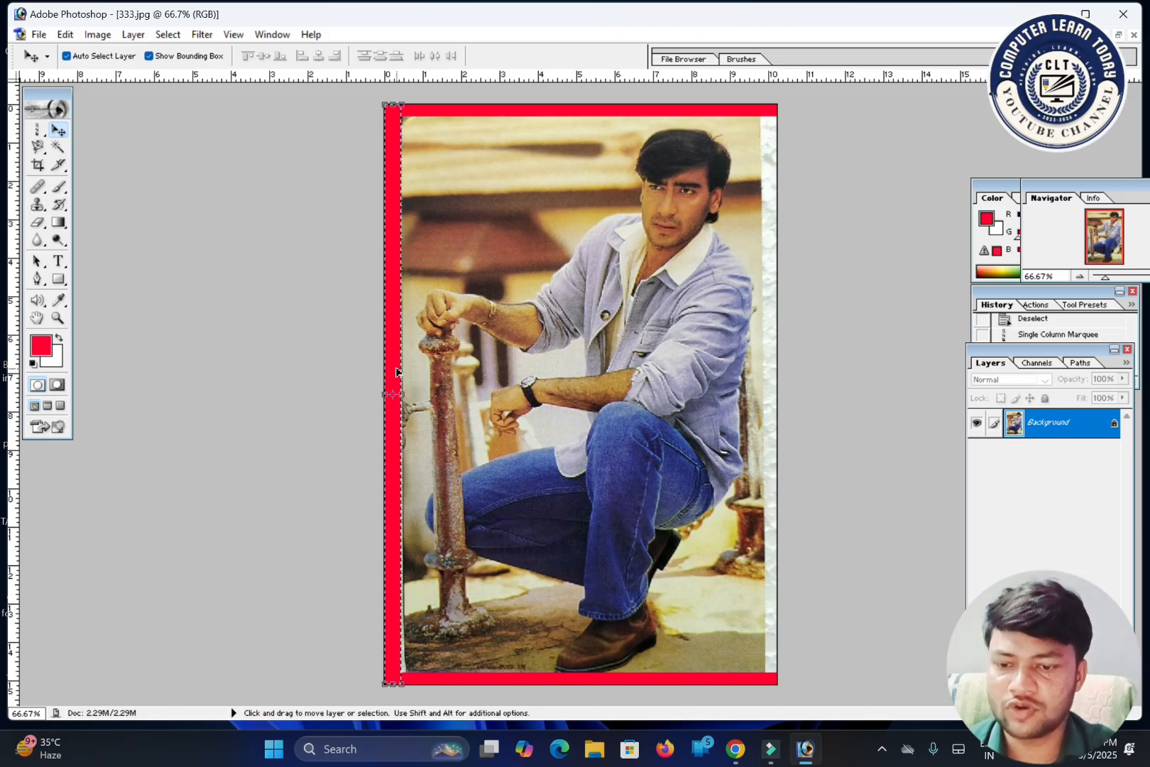
# Step: Duplicate the red vertical strip from the photo's left edge onto its right edge and deselect it
pyautogui.press('alt')
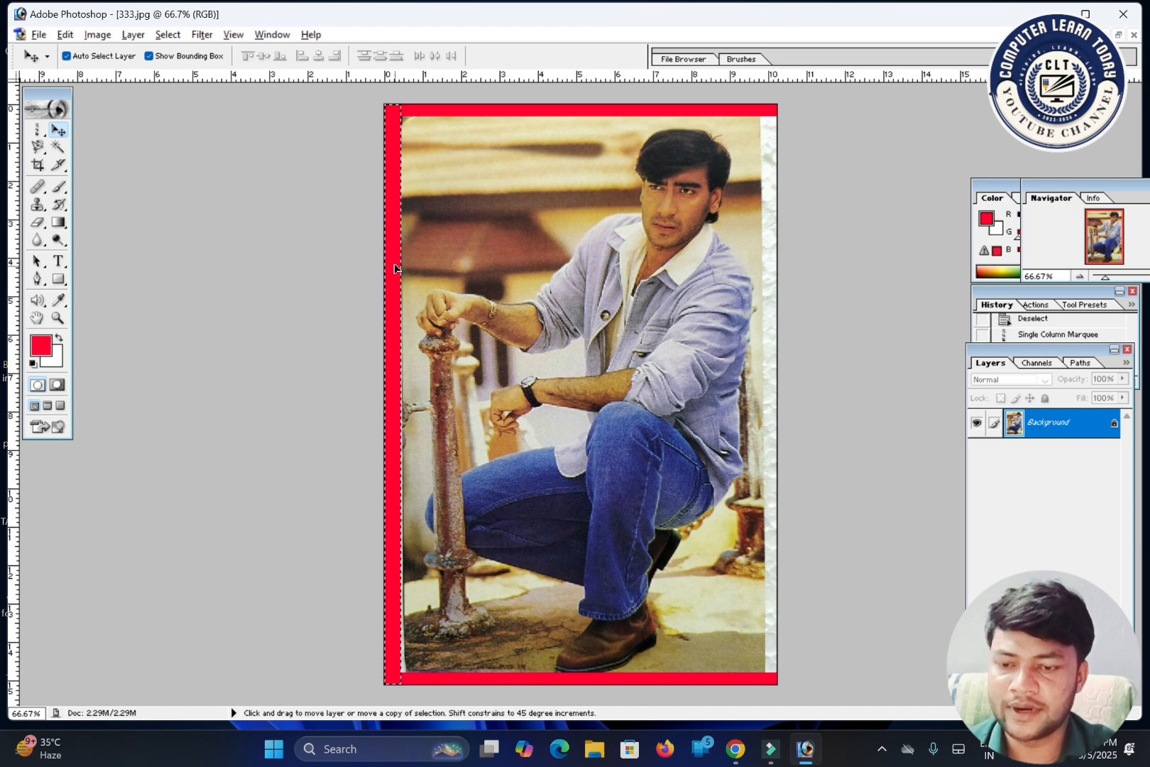
pyautogui.moveTo(394, 269); pyautogui.dragTo(769, 264)
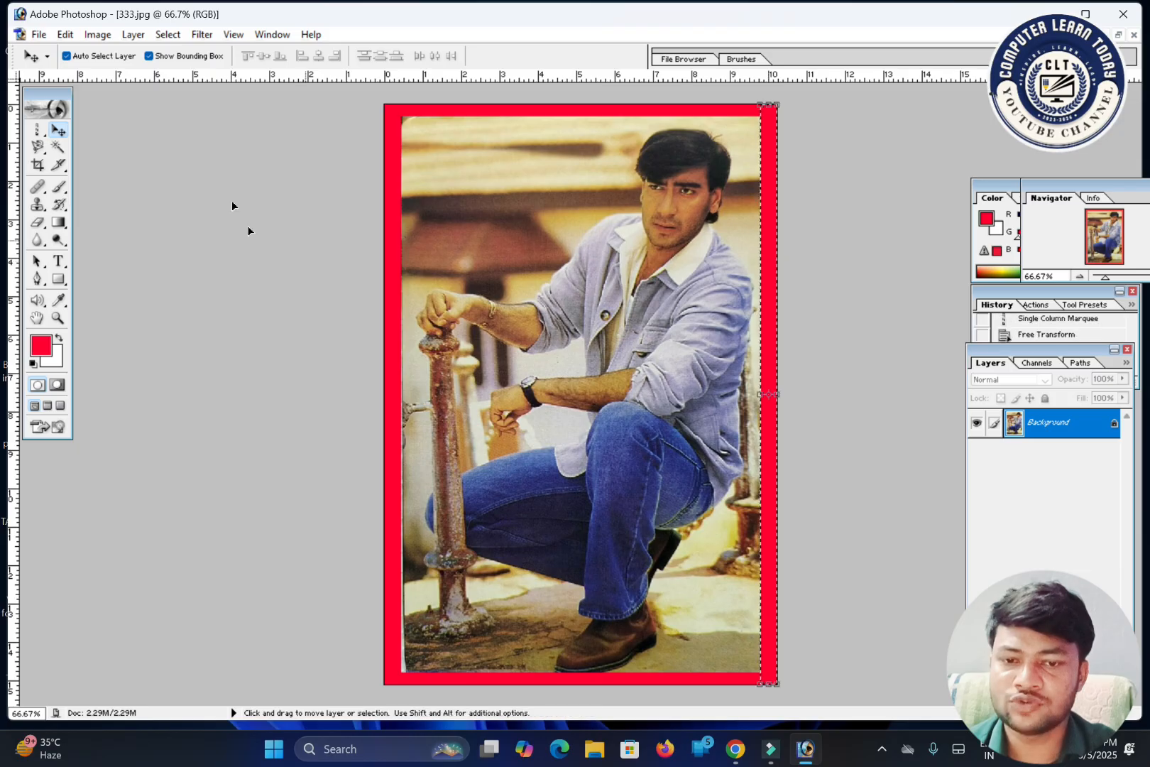
pyautogui.hotkey('ctrl', 't')
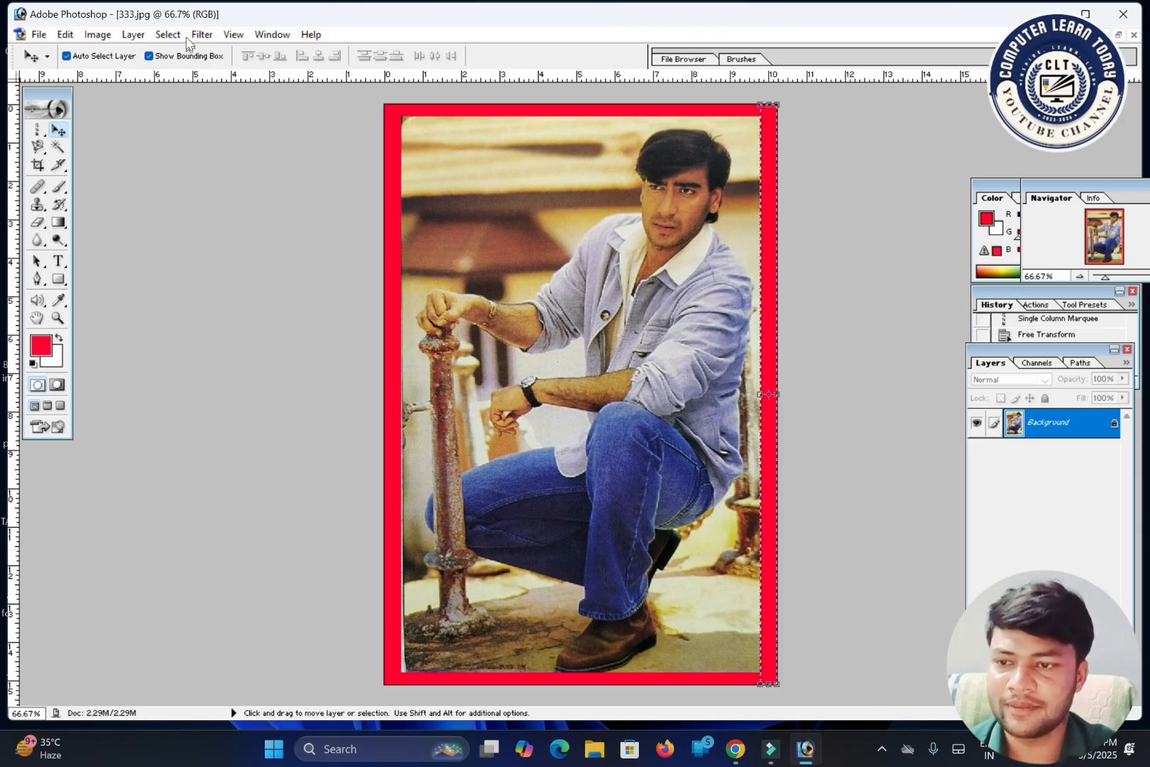
pyautogui.click(169, 35)
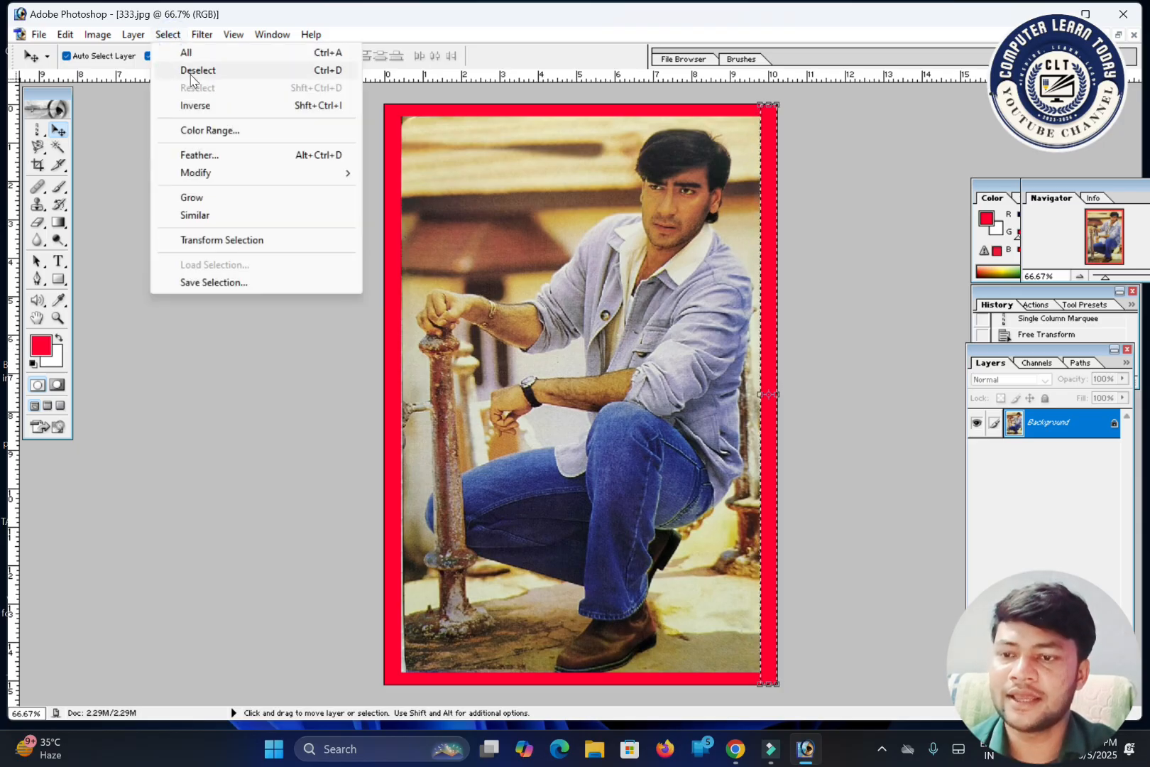
pyautogui.click(231, 71)
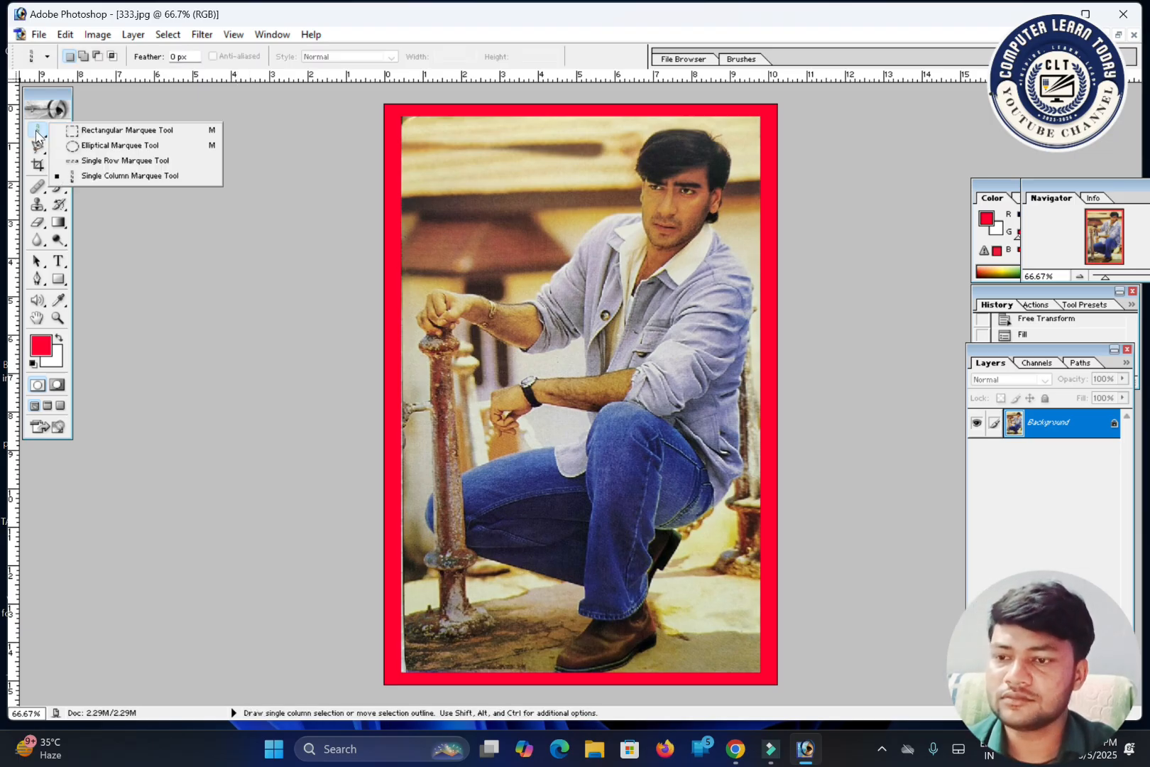
pyautogui.moveTo(36, 130); pyautogui.dragTo(90, 135)
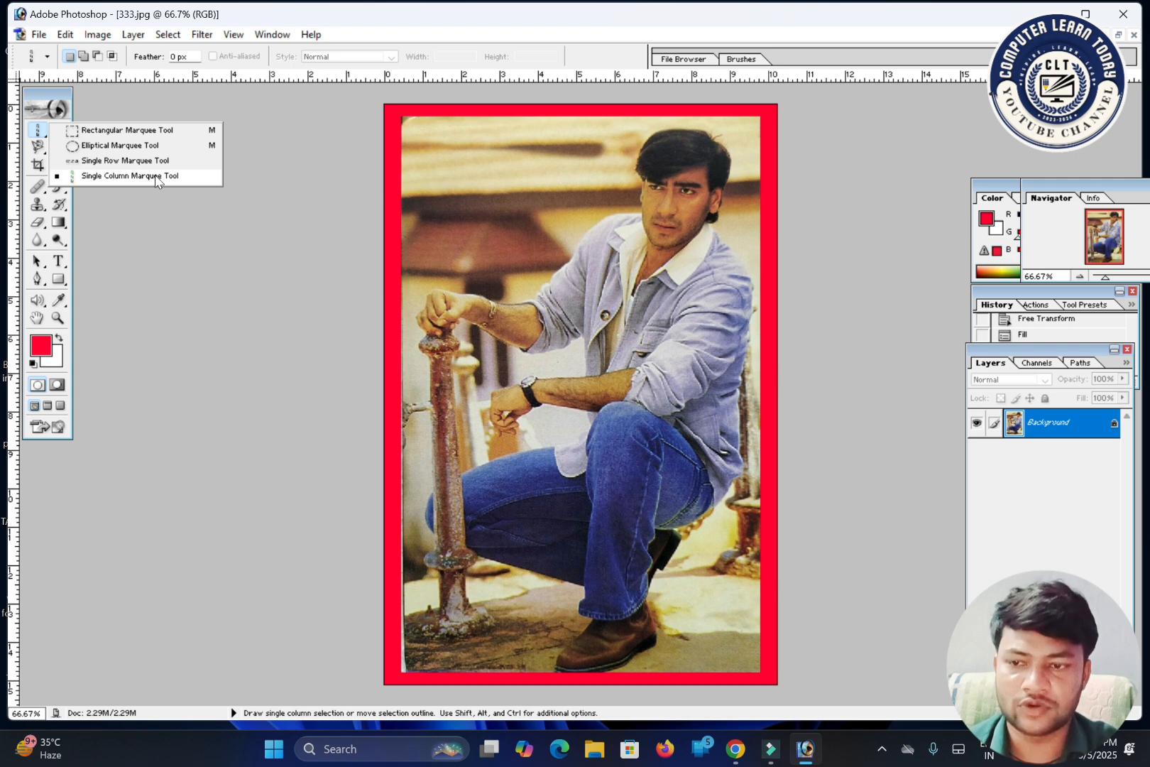
pyautogui.click(109, 102)
pyautogui.click(37, 133)
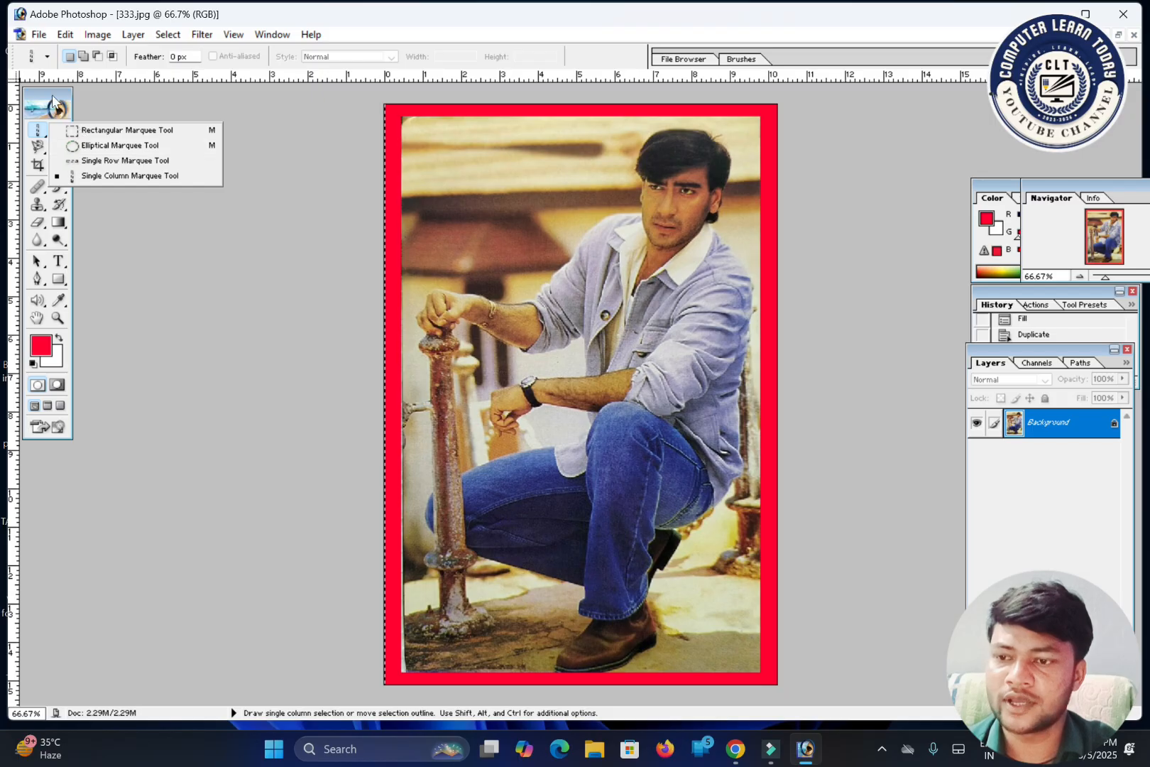
pyautogui.click(52, 101)
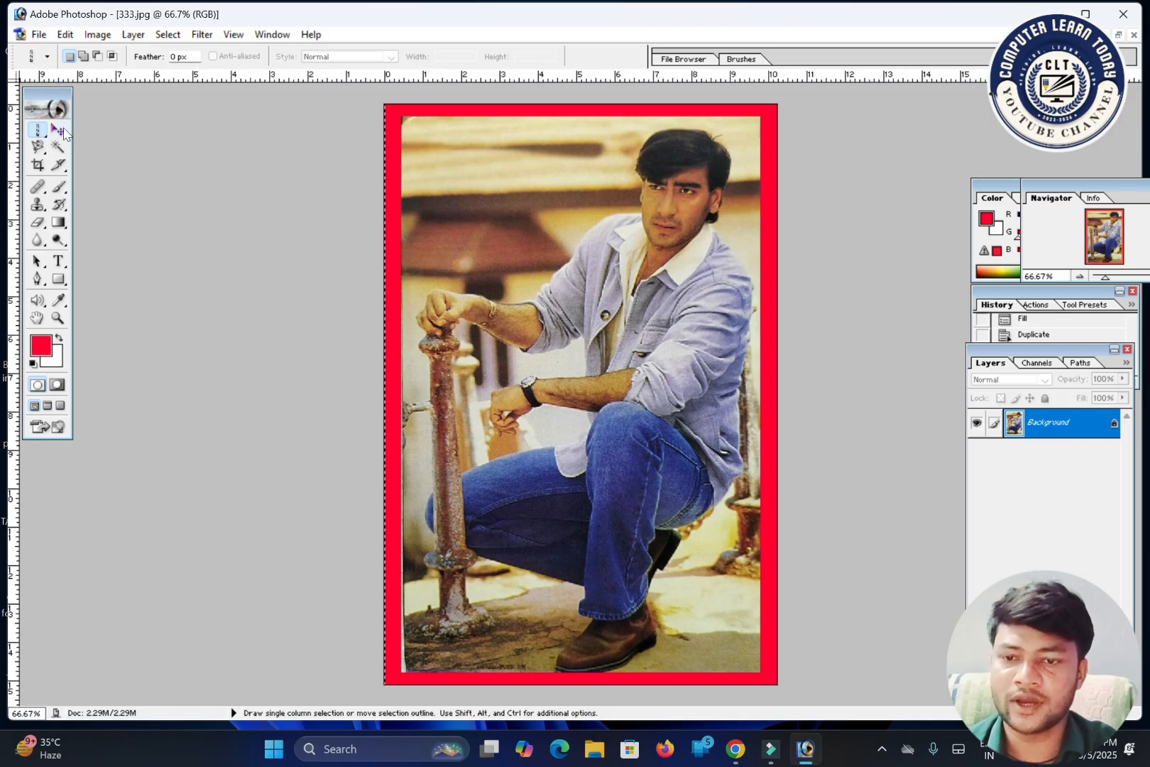
pyautogui.hotkey('ctrl', 'd')
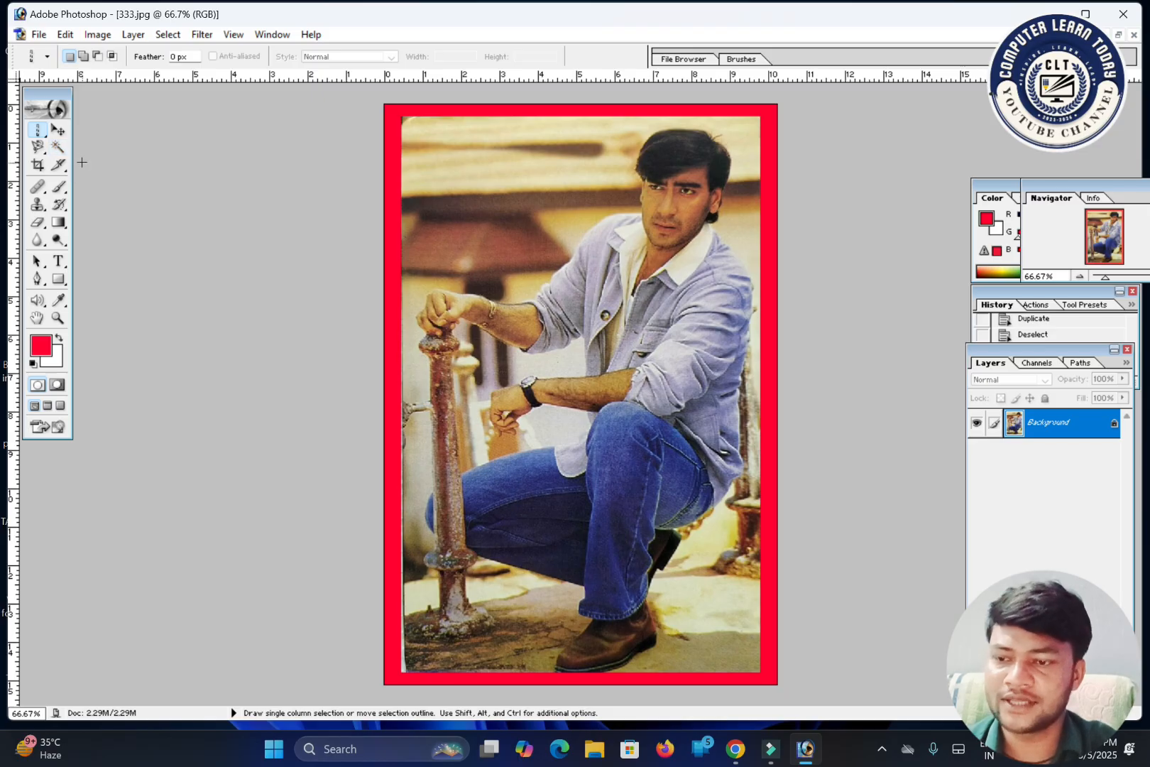
# Step: Trace a freehand Lasso selection around the crouching man and the railing post he is holding
pyautogui.click(36, 147)
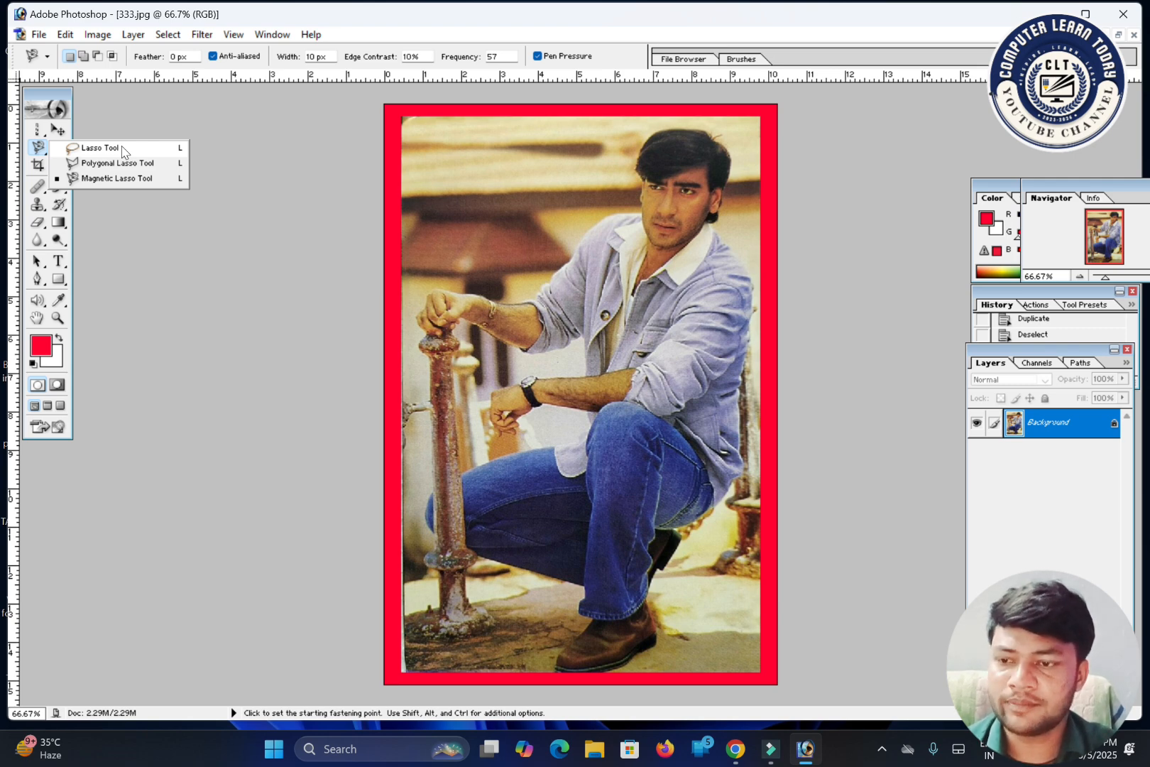
pyautogui.click(100, 148)
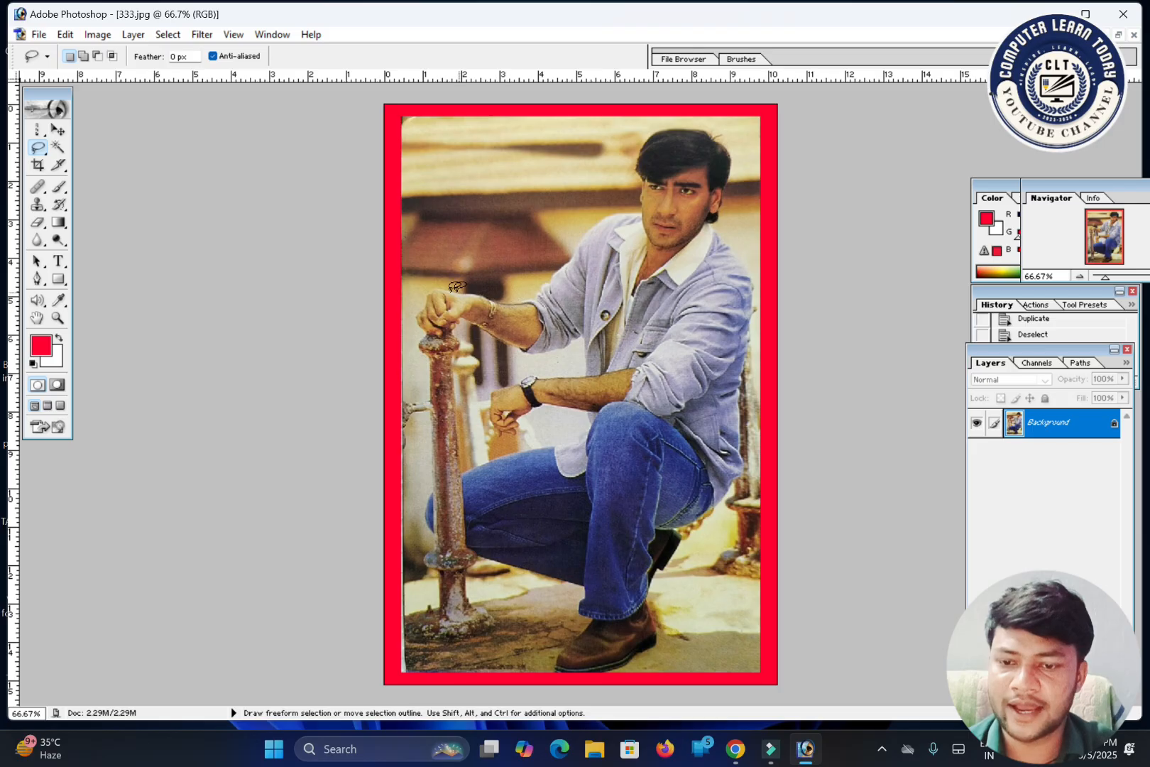
pyautogui.moveTo(442, 291)
pyautogui.mouseDown()
pyautogui.moveTo(537, 297)
pyautogui.moveTo(604, 215)
pyautogui.moveTo(642, 210)
pyautogui.moveTo(641, 142)
pyautogui.moveTo(692, 124)
pyautogui.moveTo(730, 157)
pyautogui.moveTo(713, 228)
pyautogui.moveTo(752, 274)
pyautogui.moveTo(751, 319)
pyautogui.mouseUp()
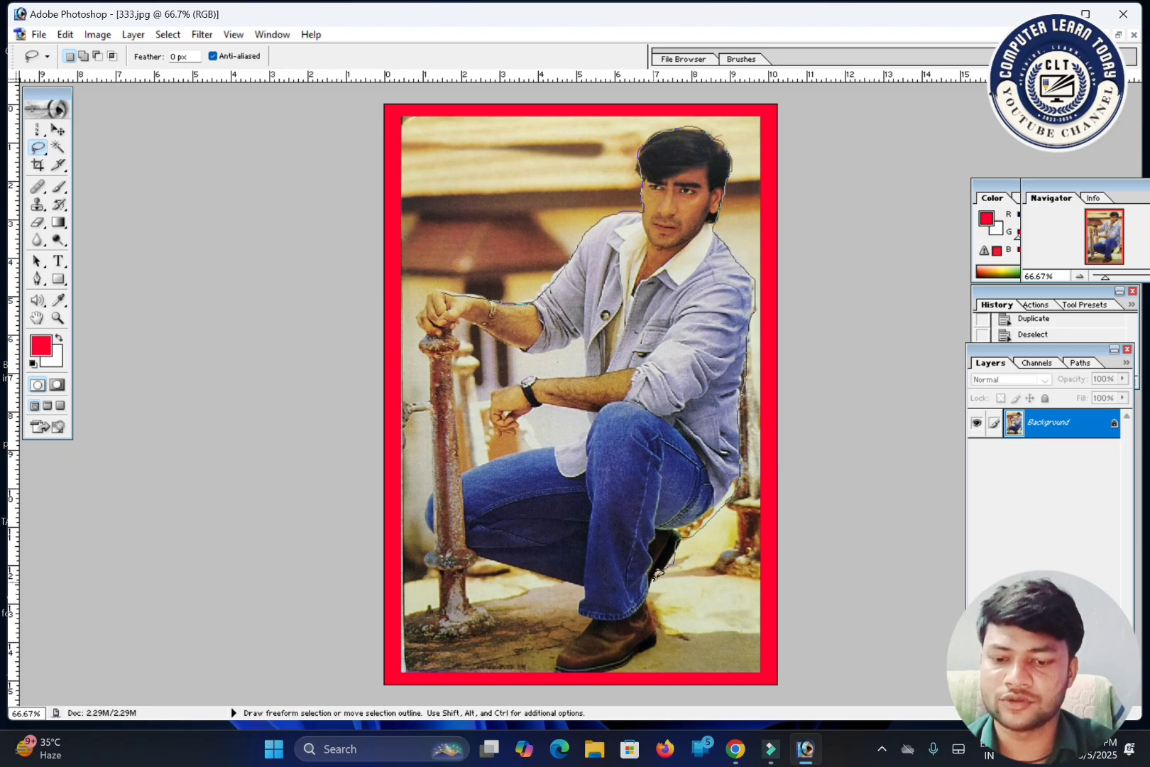
pyautogui.moveTo(656, 575); pyautogui.dragTo(648, 605)
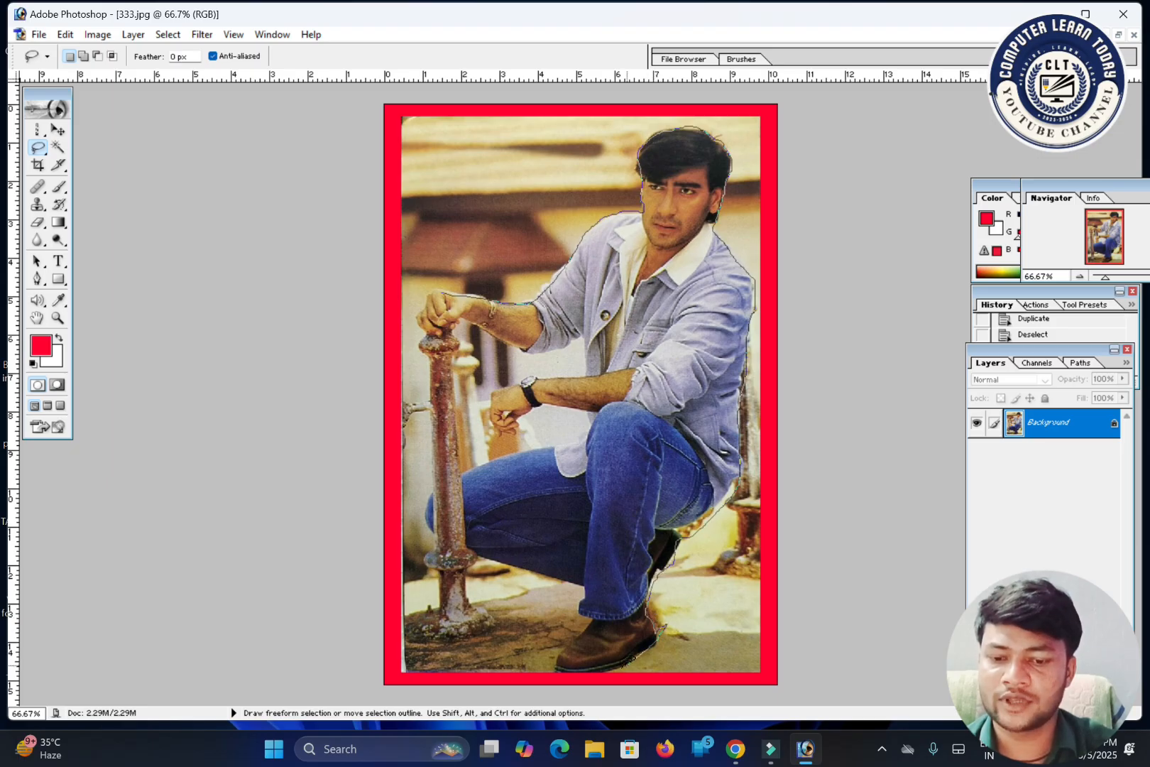
pyautogui.moveTo(629, 659)
pyautogui.mouseDown()
pyautogui.moveTo(585, 679)
pyautogui.moveTo(555, 669)
pyautogui.mouseUp()
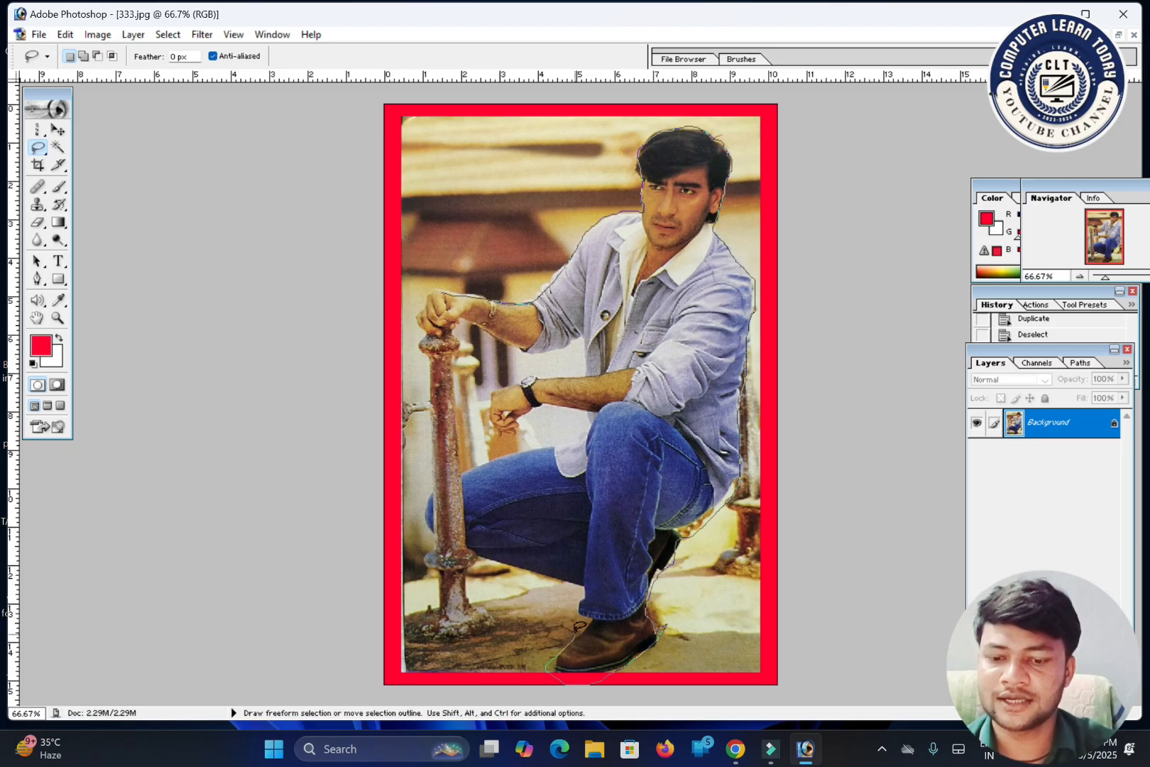
pyautogui.moveTo(568, 571); pyautogui.dragTo(493, 558)
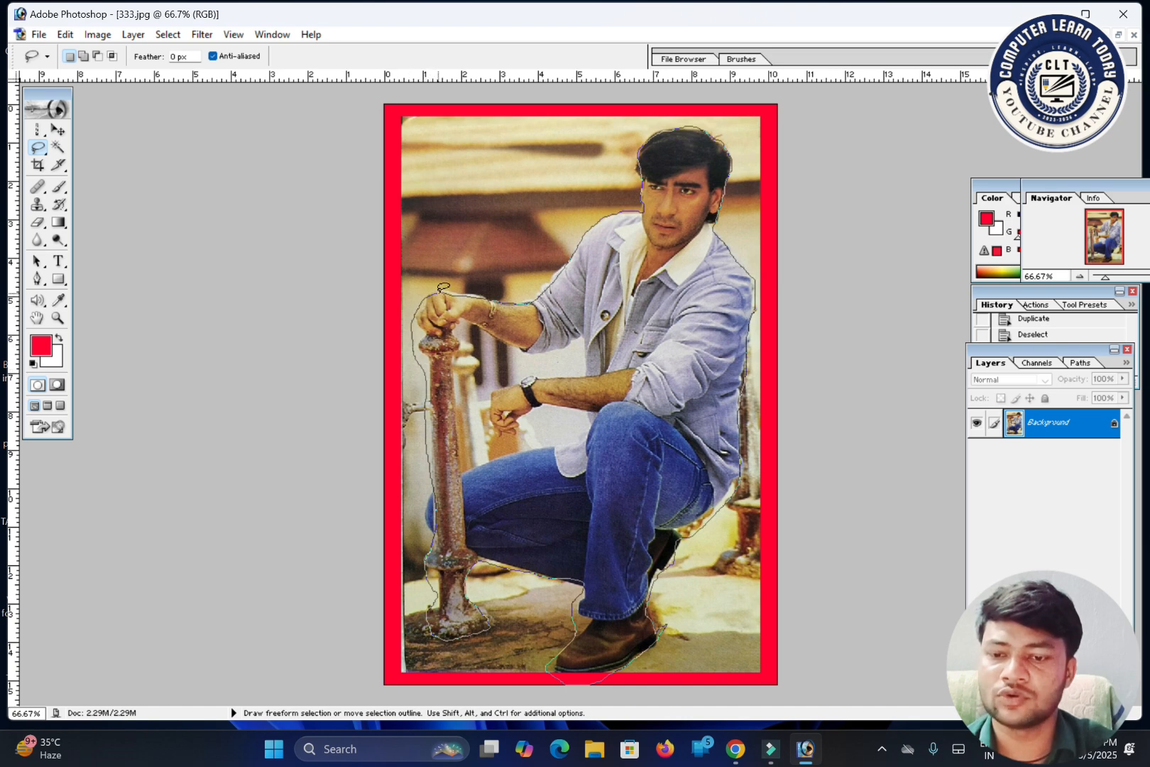
pyautogui.moveTo(448, 286); pyautogui.dragTo(443, 292)
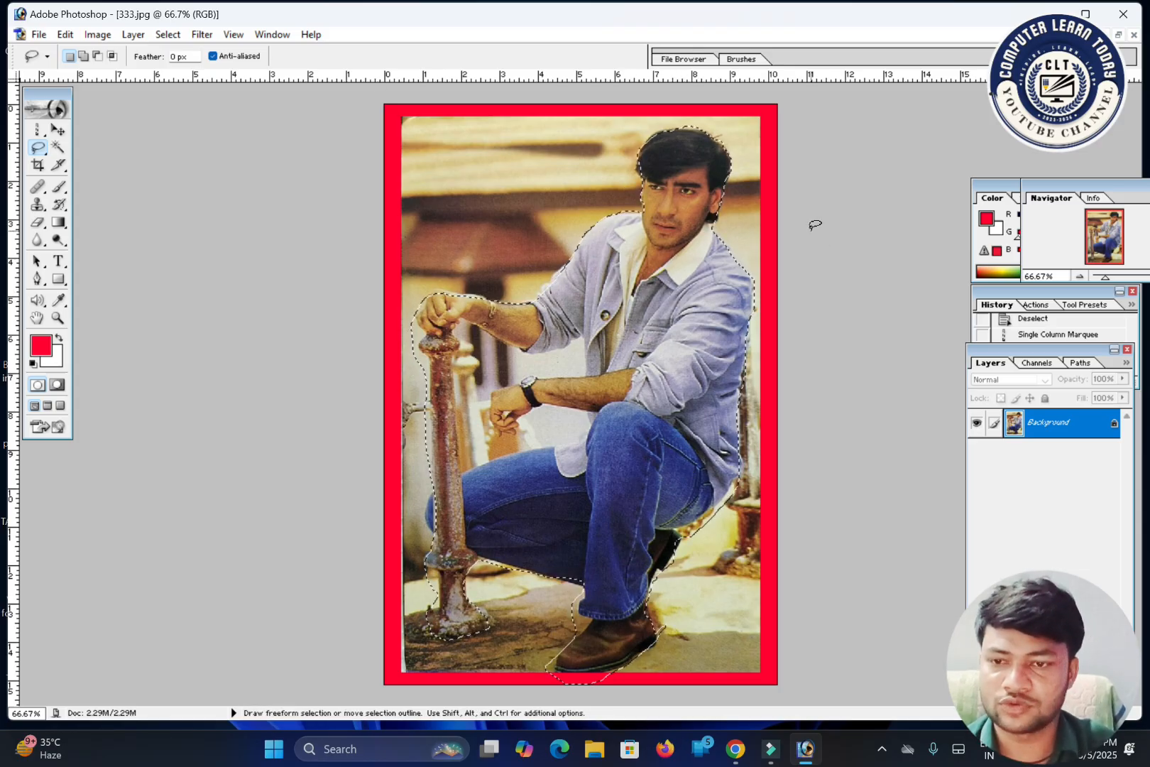
# Step: Shift the selected cutout of the man slightly to the left within the photo using the Move tool
pyautogui.press('v')
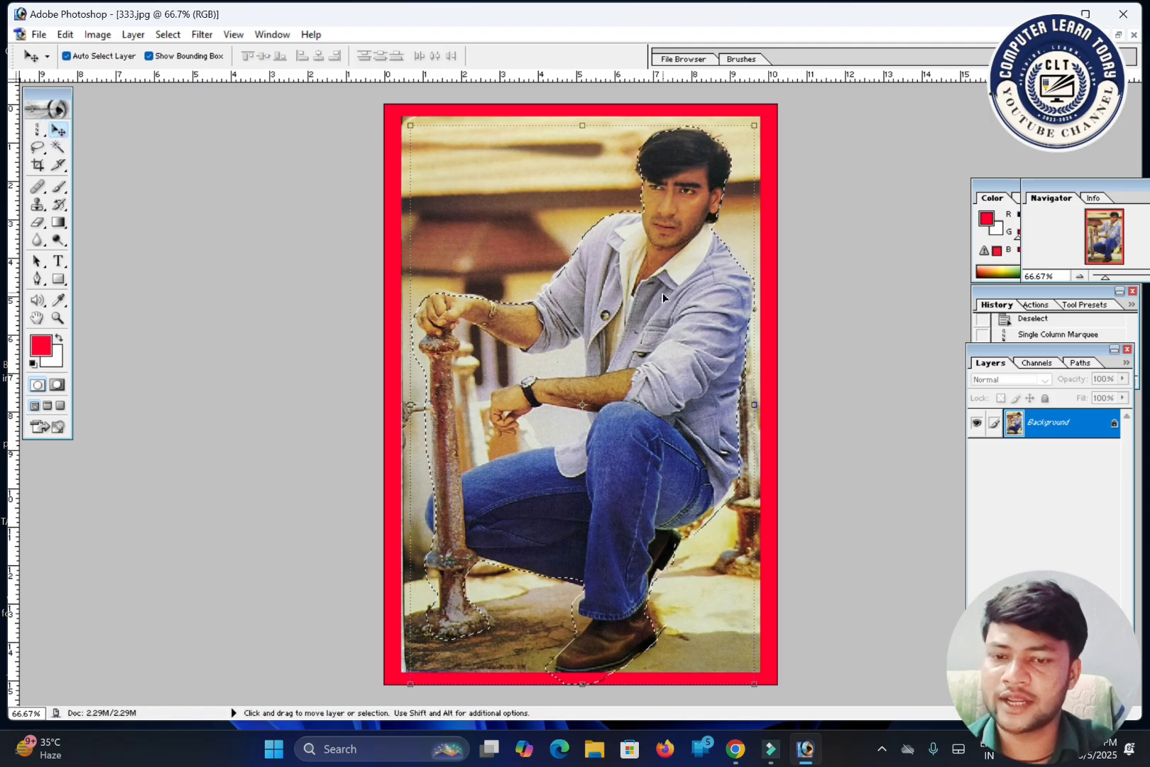
pyautogui.moveTo(664, 299)
pyautogui.mouseDown()
pyautogui.moveTo(592, 285)
pyautogui.moveTo(628, 312)
pyautogui.moveTo(659, 243)
pyautogui.moveTo(625, 309)
pyautogui.moveTo(706, 296)
pyautogui.moveTo(655, 305)
pyautogui.mouseUp()
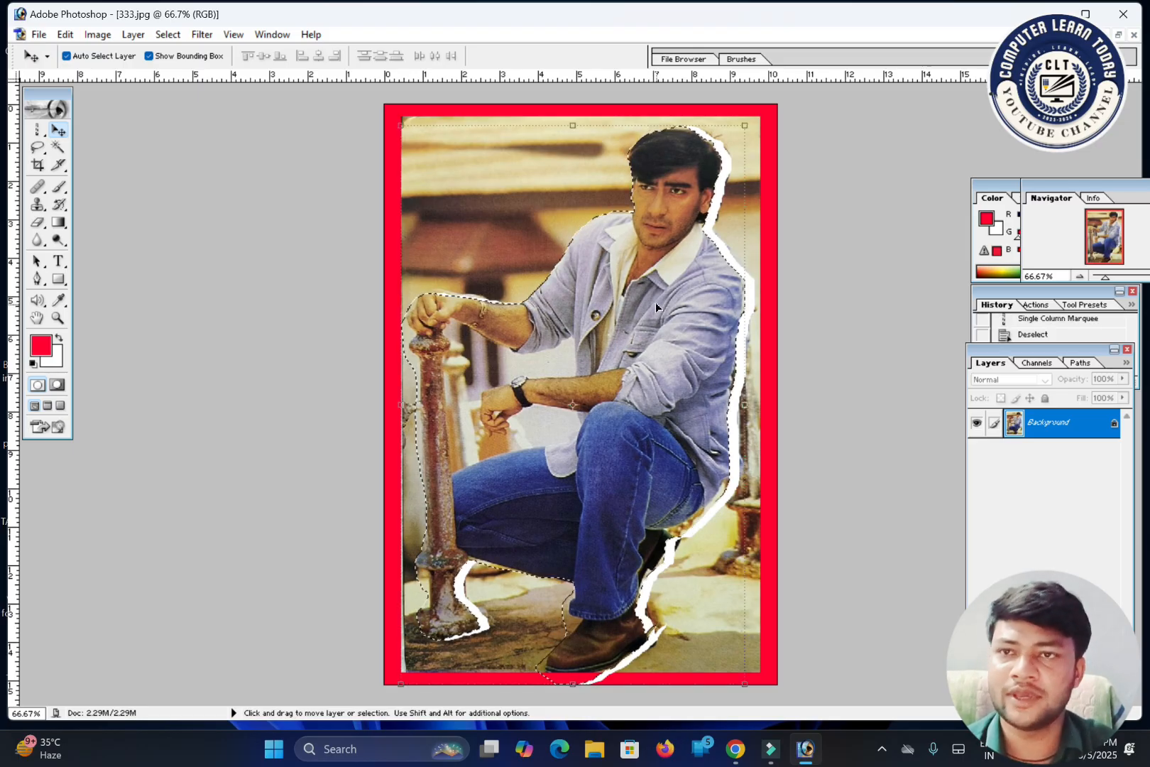
pyautogui.moveTo(635, 324)
pyautogui.mouseDown()
pyautogui.moveTo(648, 311)
pyautogui.moveTo(638, 323)
pyautogui.moveTo(623, 315)
pyautogui.moveTo(638, 323)
pyautogui.mouseUp()
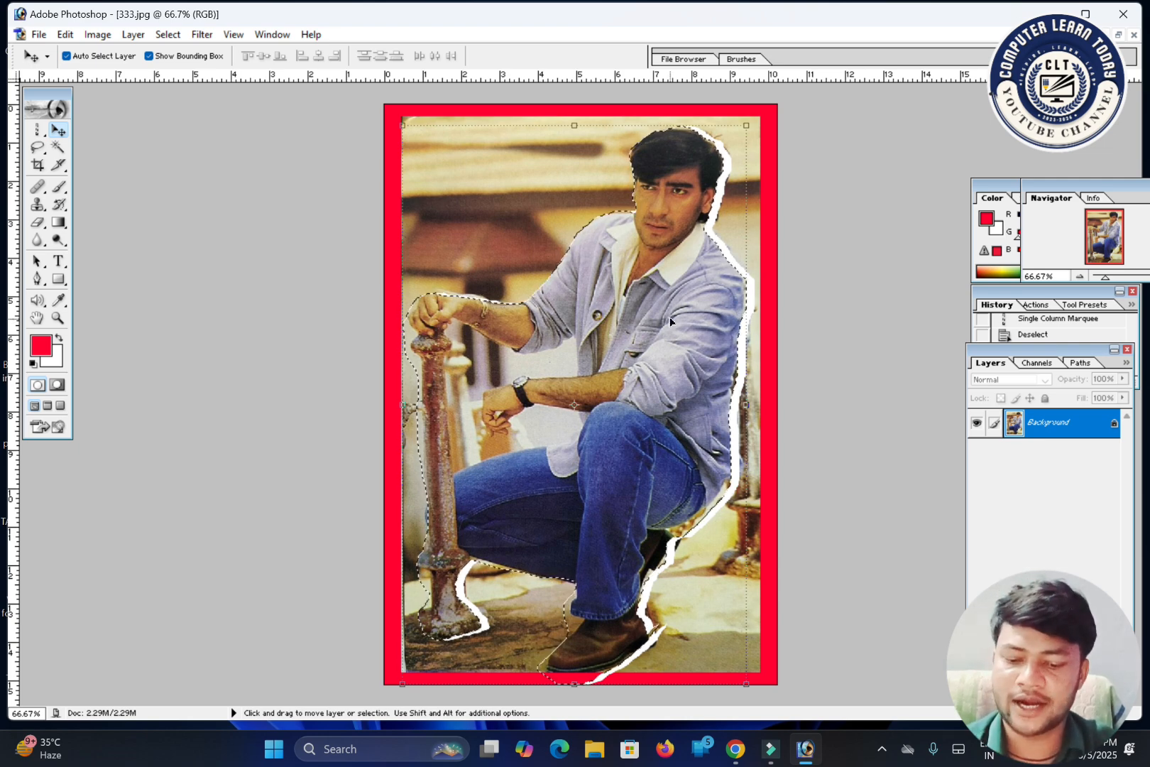
# Step: Create a white 10 x 5 inch RGB document at 300 pixels/inch and place its window beside the photo
pyautogui.hotkey('ctrl', 'n')
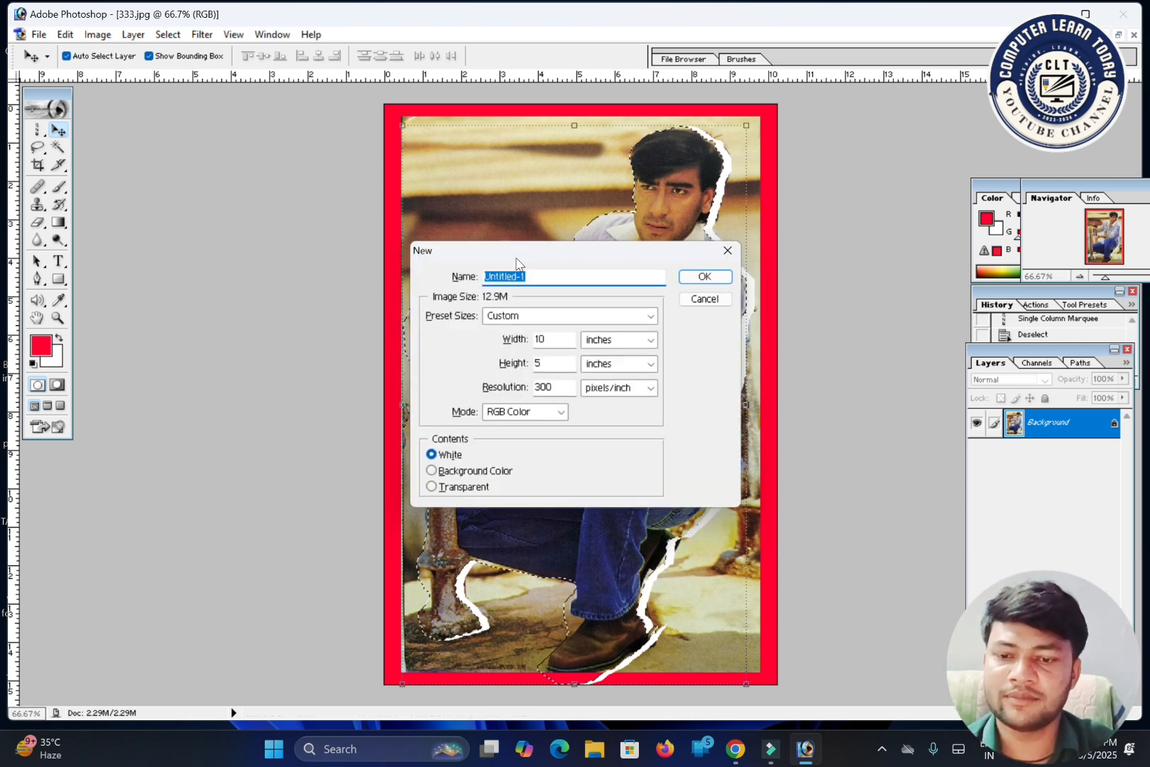
pyautogui.moveTo(518, 253); pyautogui.dragTo(245, 95)
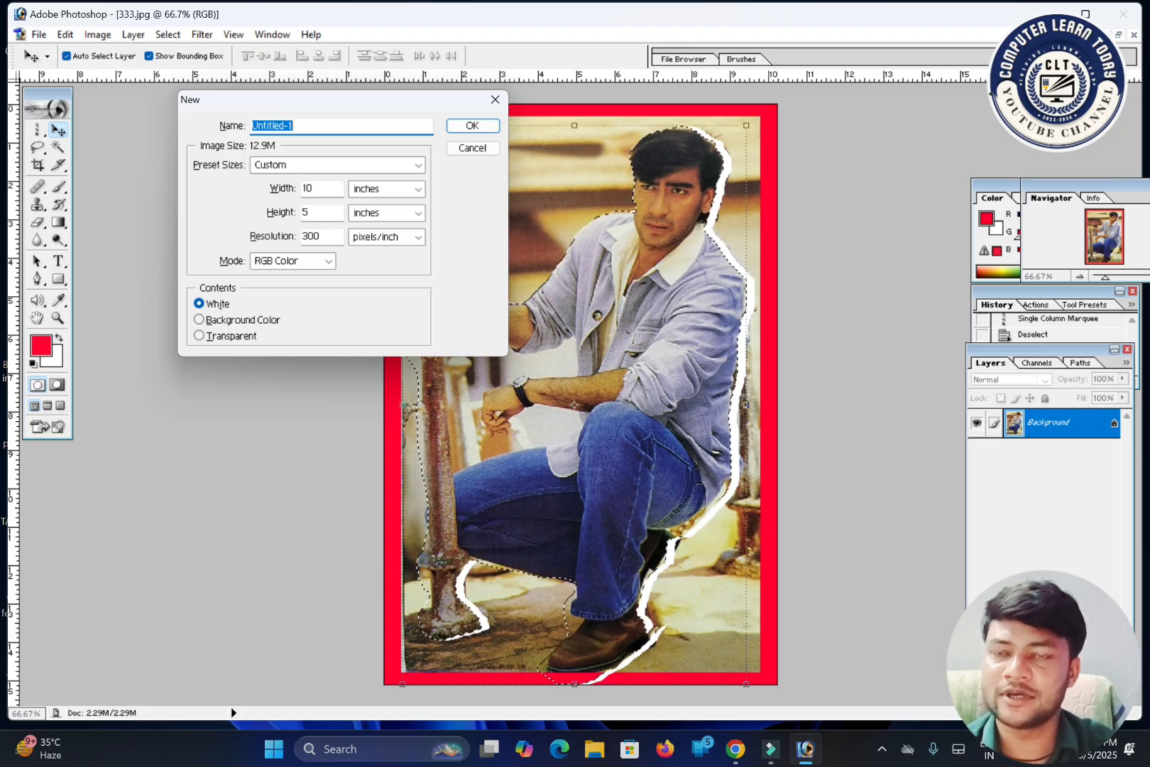
pyautogui.click(472, 124)
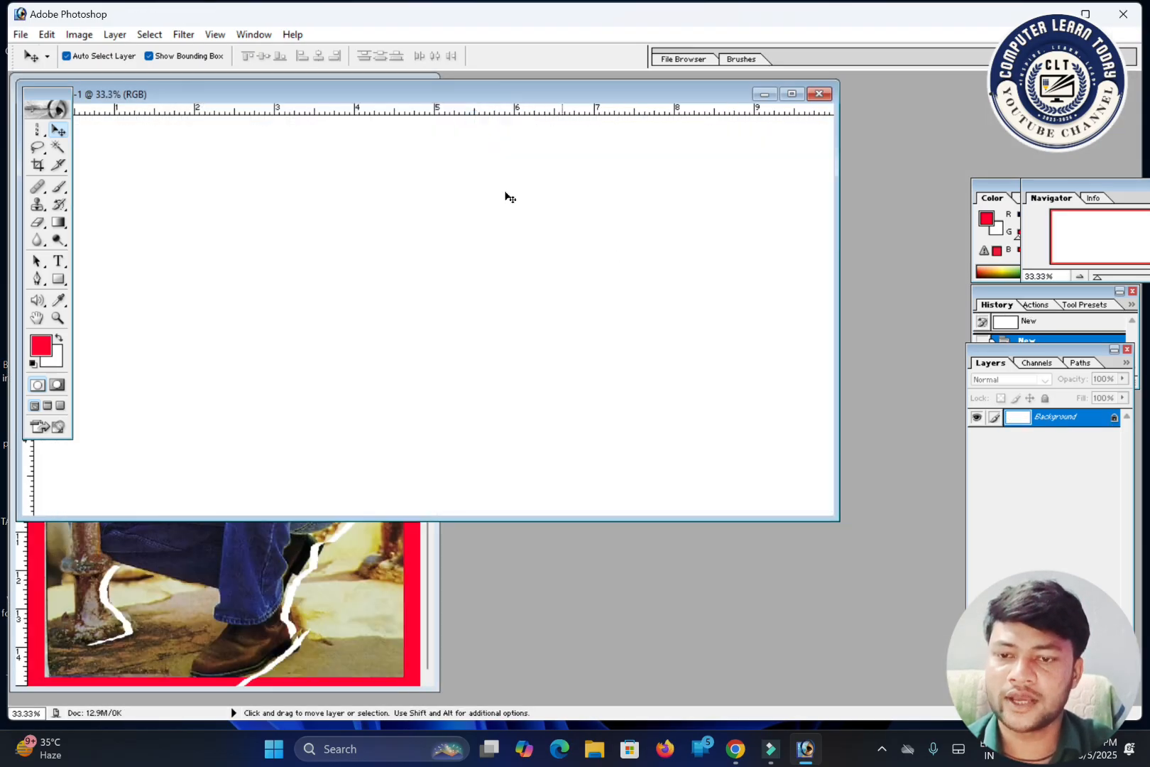
pyautogui.moveTo(426, 96); pyautogui.dragTo(861, 114)
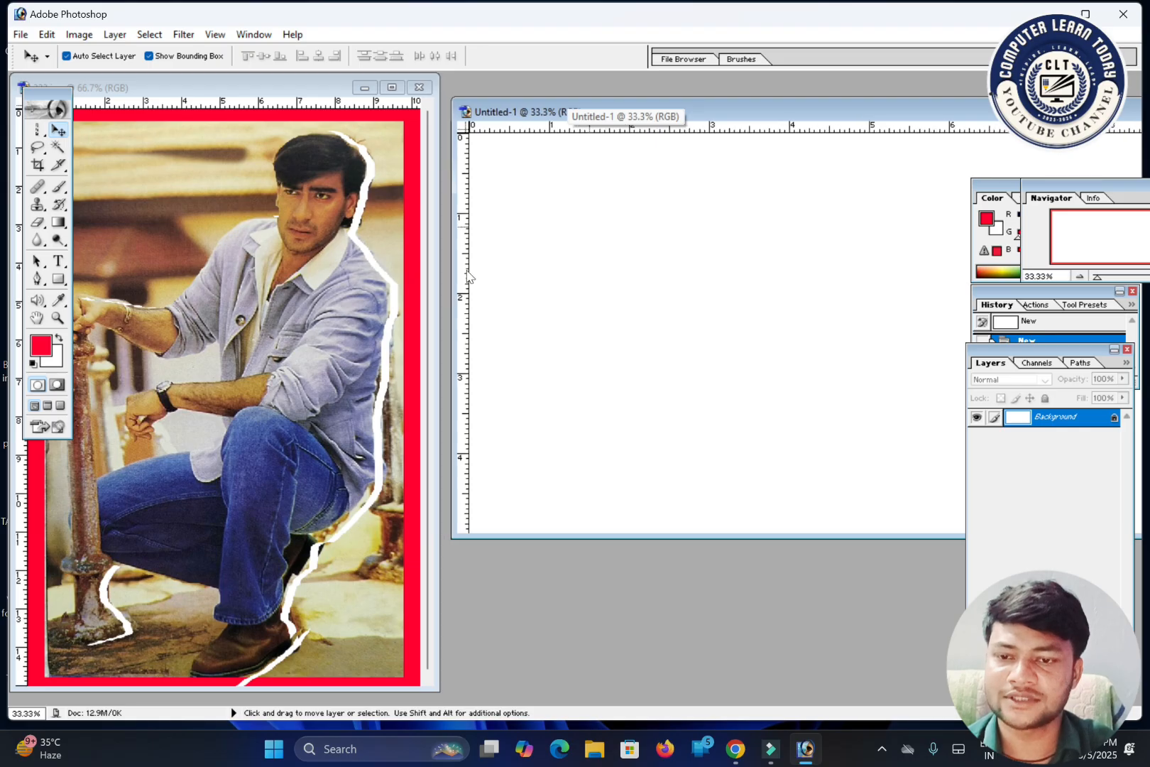
# Step: Copy the selected man from the photo into the new document and enlarge him to about 112% width and 117% height
pyautogui.click(317, 294)
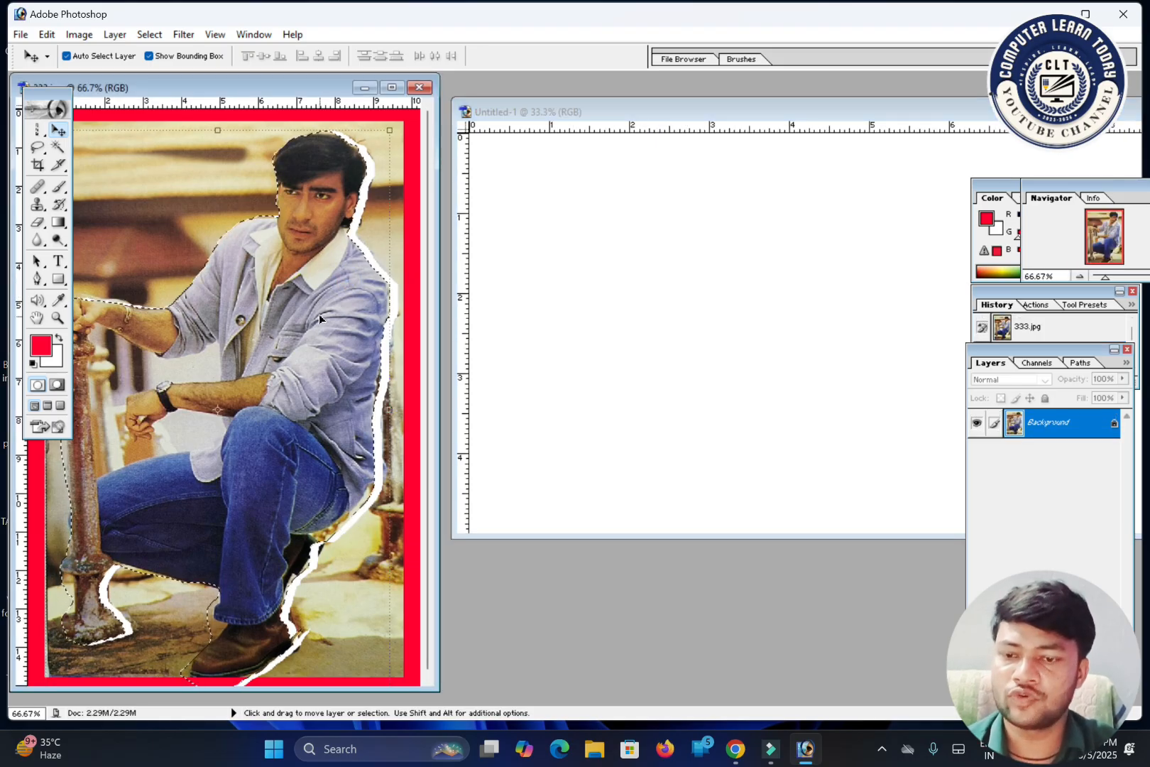
pyautogui.moveTo(320, 313); pyautogui.dragTo(723, 288)
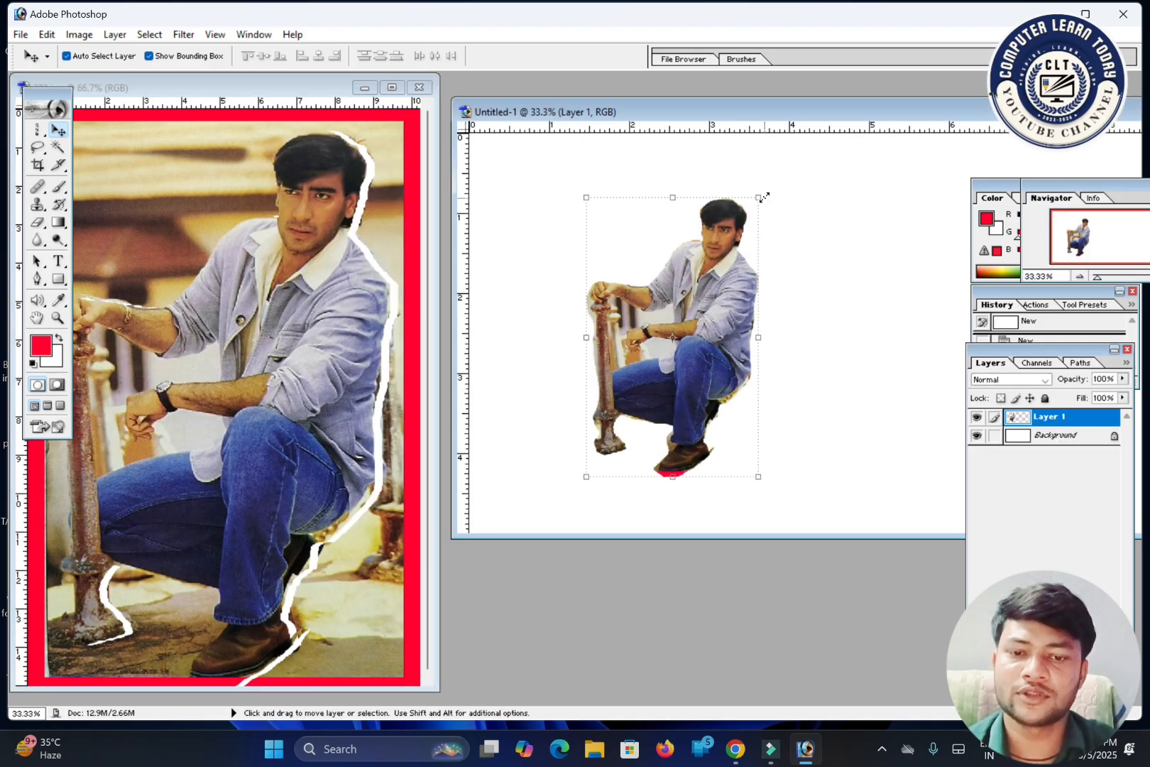
pyautogui.moveTo(763, 198); pyautogui.dragTo(783, 147)
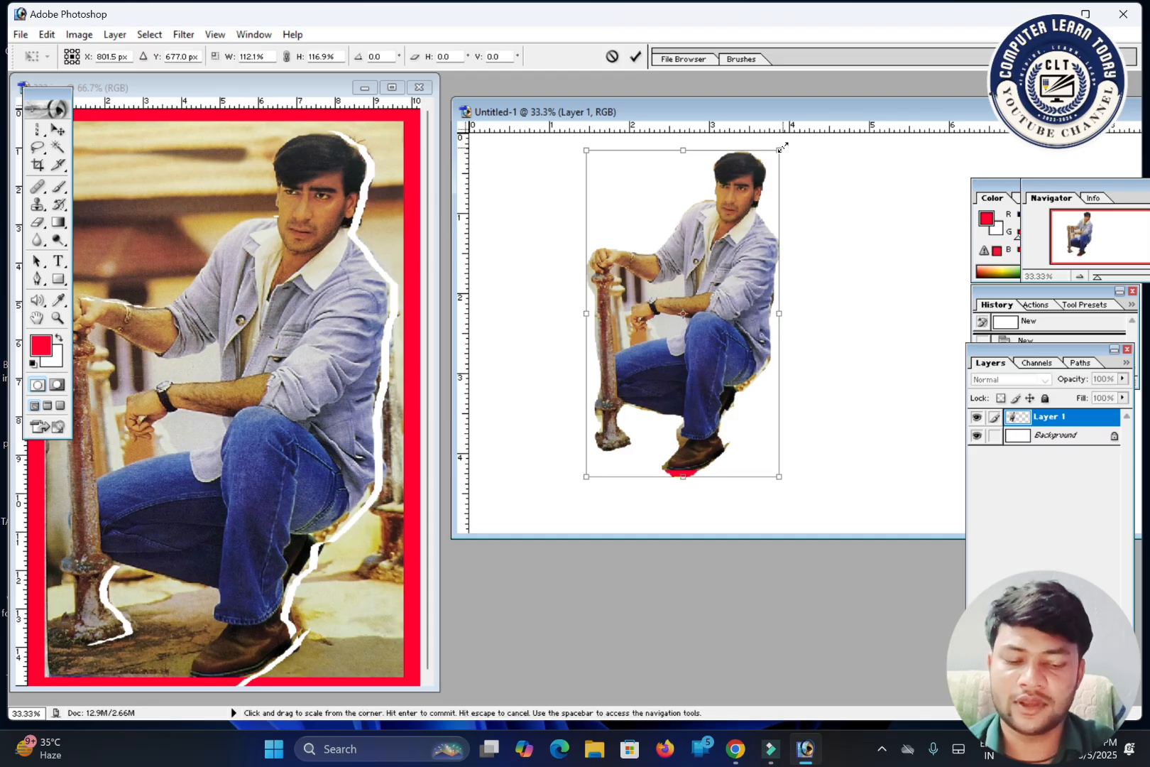
pyautogui.press('Return')
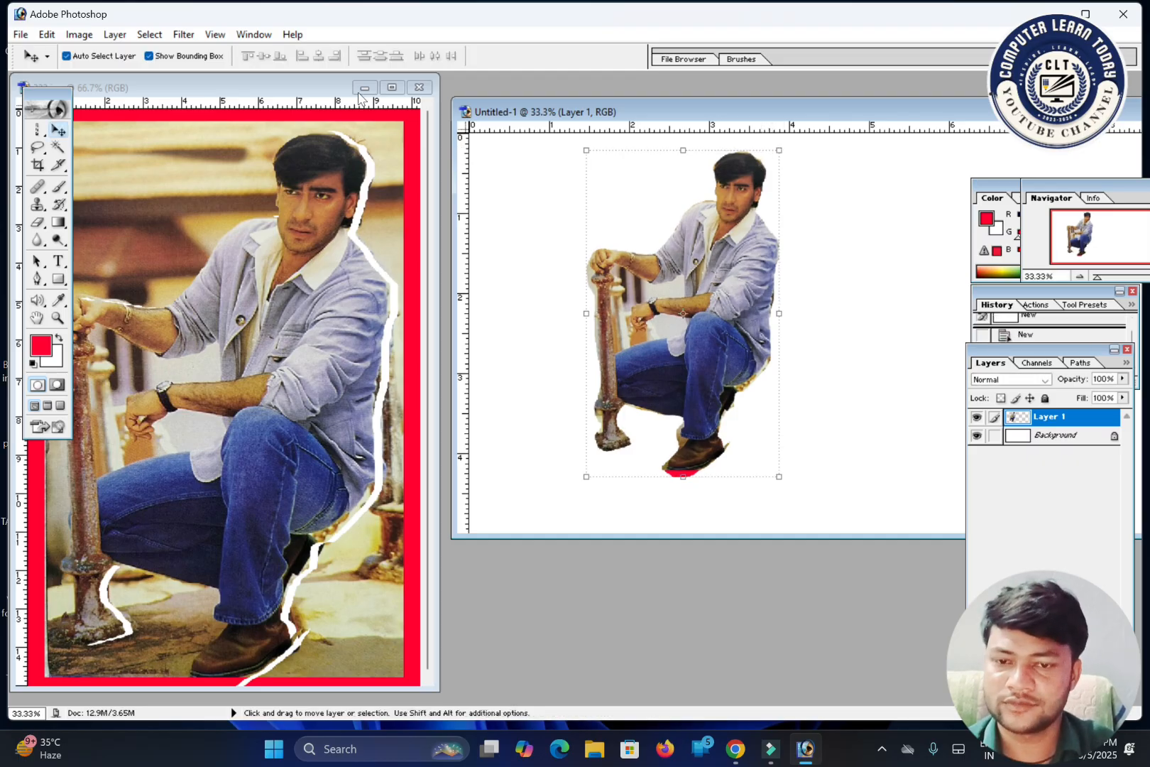
# Step: Maximize the 333.jpg window and undo the photo's edits back to before the freehand Lasso selection
pyautogui.click(391, 87)
pyautogui.moveTo(38, 147); pyautogui.dragTo(80, 163)
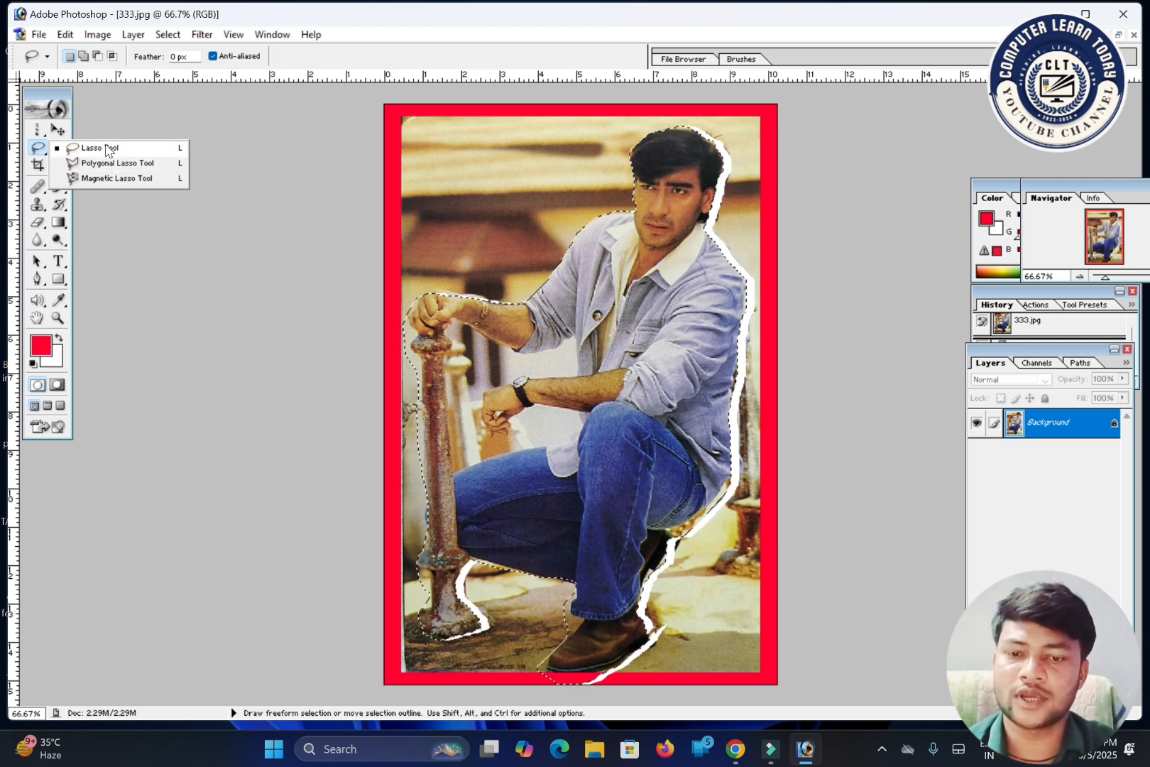
pyautogui.click(236, 193)
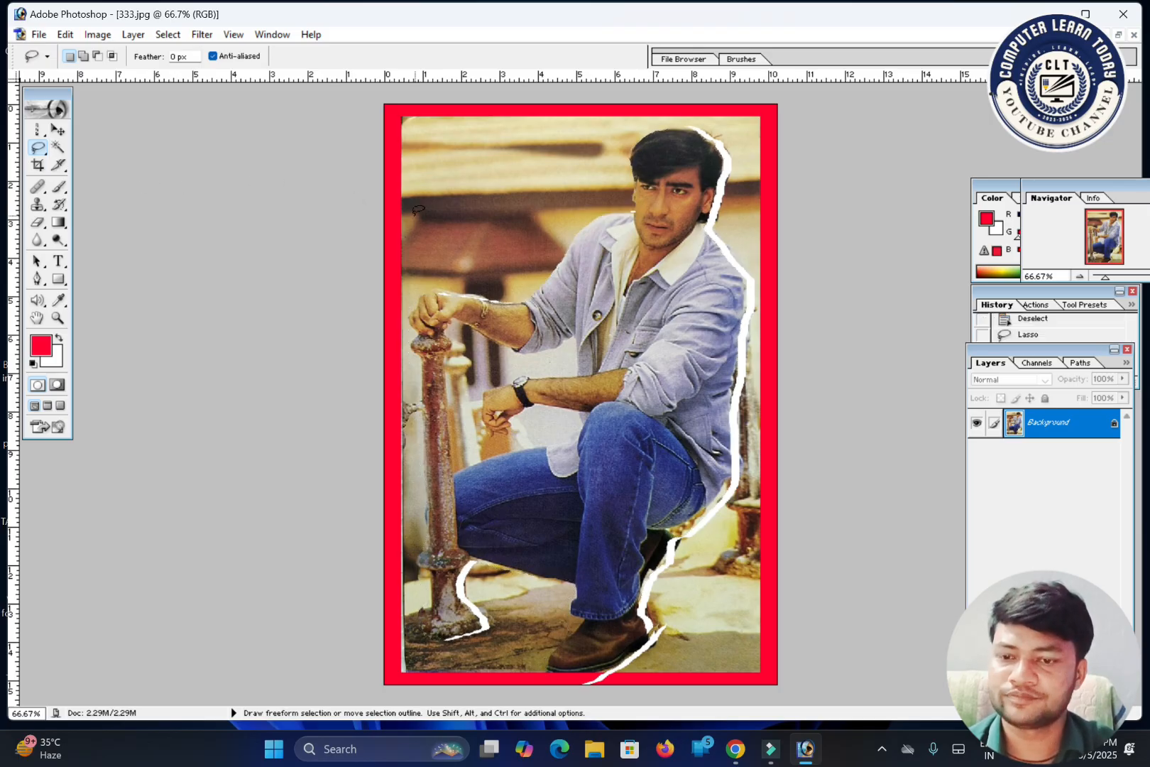
pyautogui.hotkey('ctrl', 'alt', 'z')
pyautogui.hotkey('ctrl', 'alt', 'z')
pyautogui.hotkey('ctrl', 'alt', 'z')
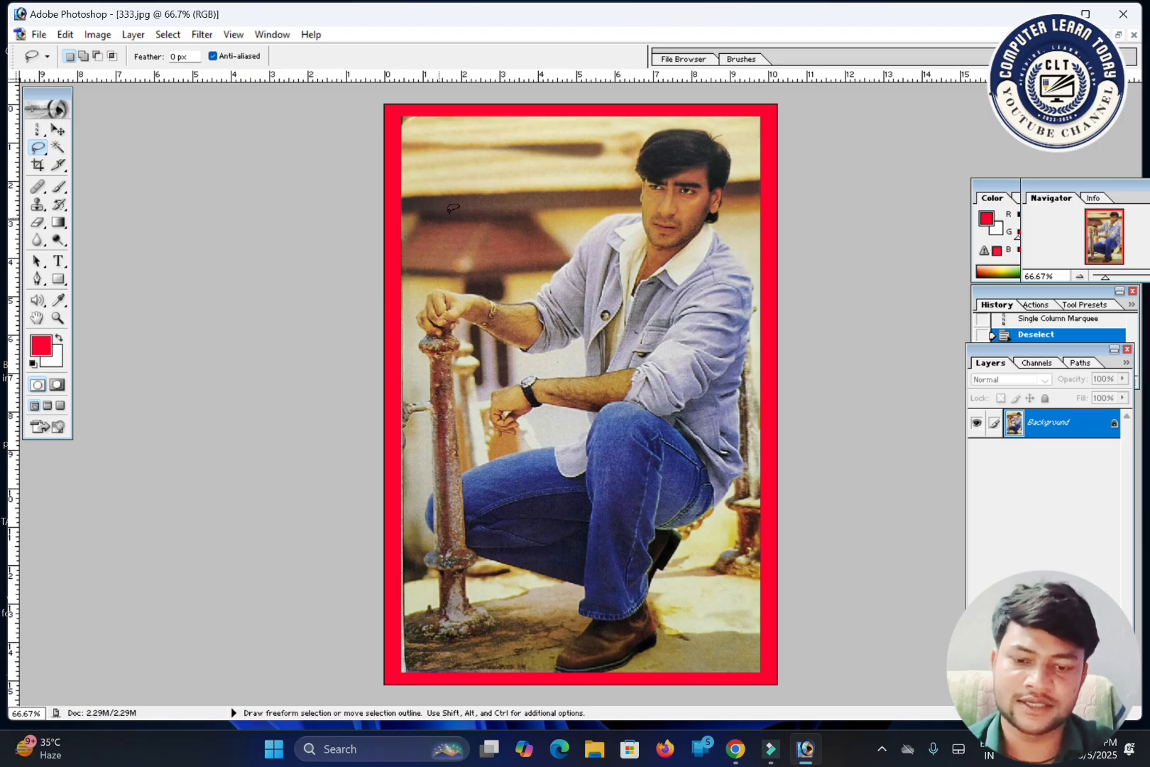
# Step: Select the man with the Polygonal Lasso, tracing from his hand around his head, back, shoe and knee and closing at the hand
pyautogui.rightClick(45, 154)
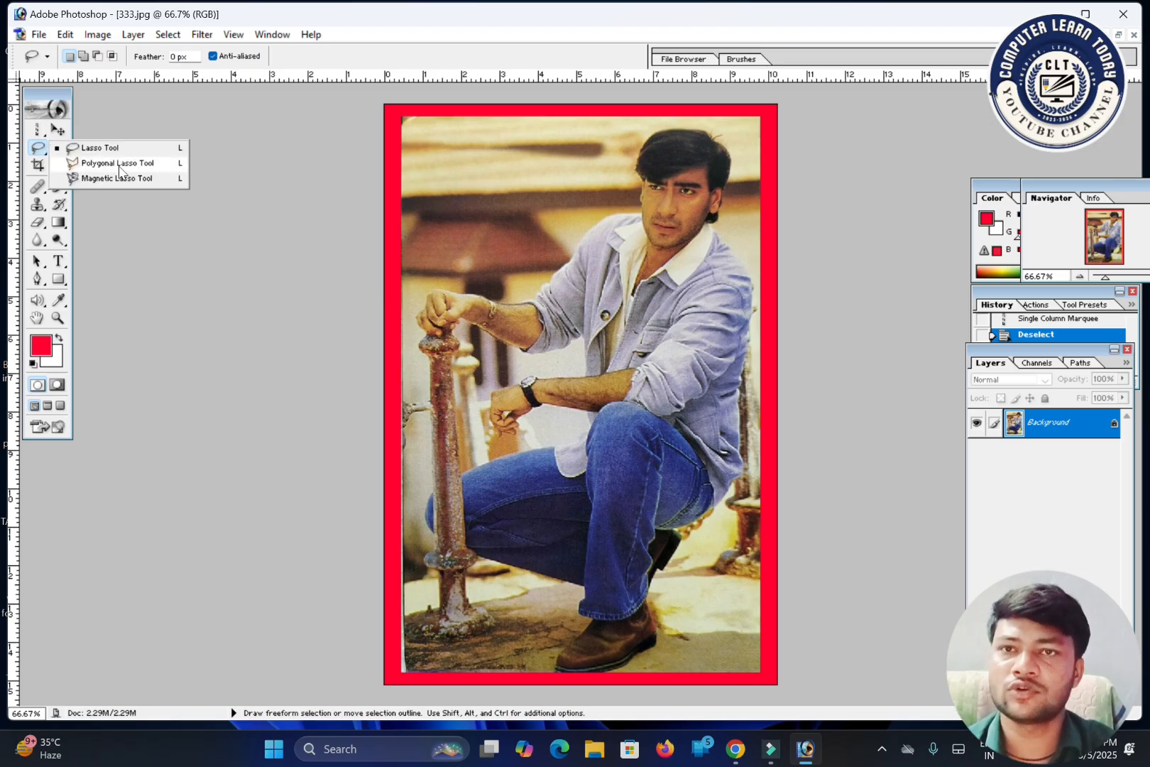
pyautogui.click(119, 165)
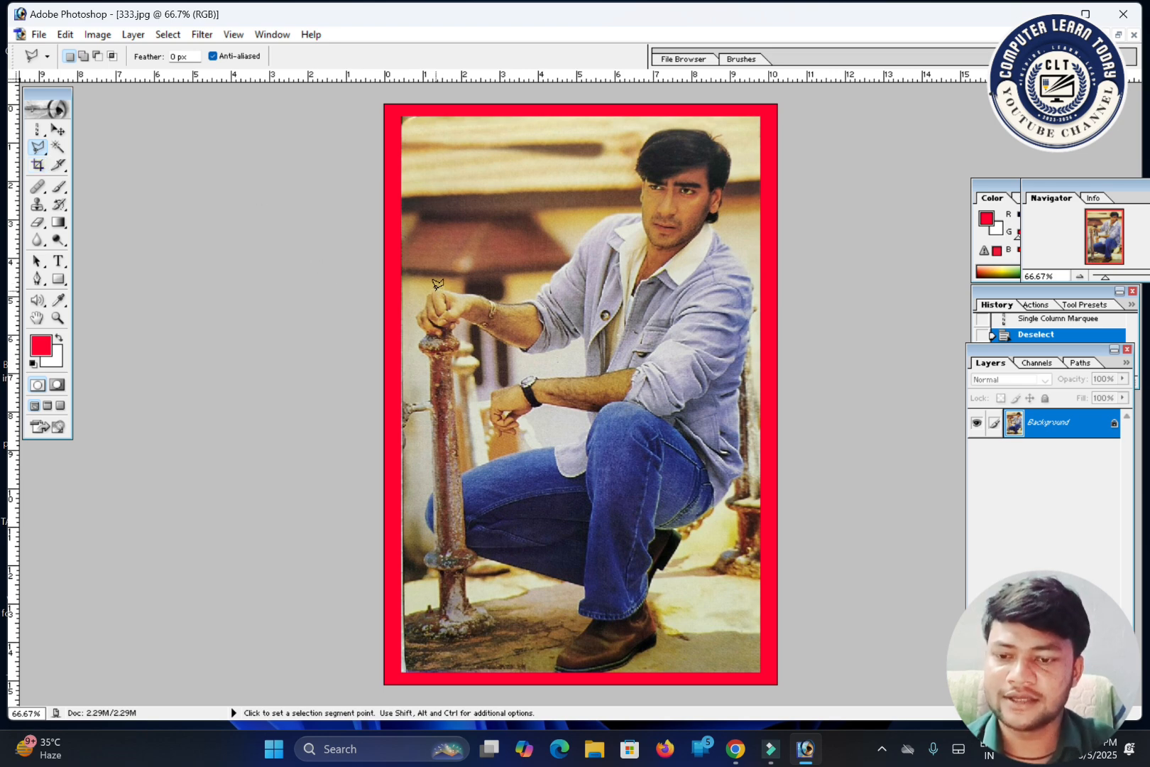
pyautogui.click(436, 290)
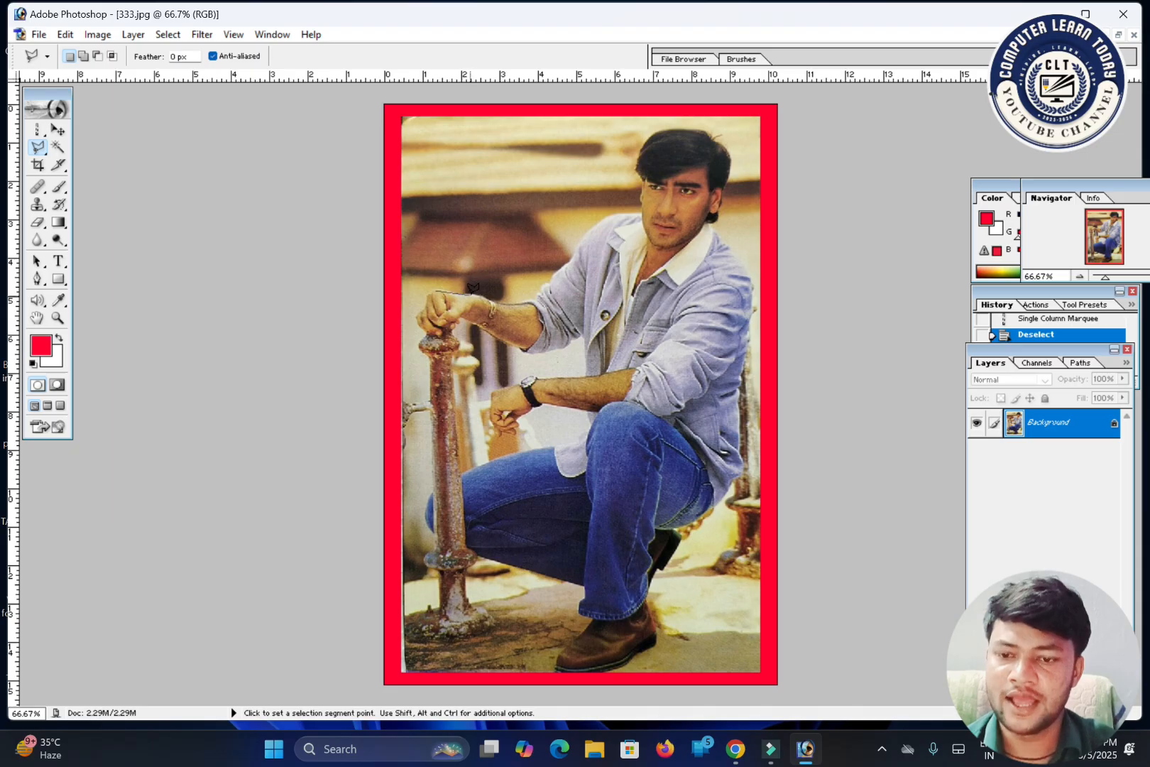
pyautogui.click(492, 297)
pyautogui.click(516, 307)
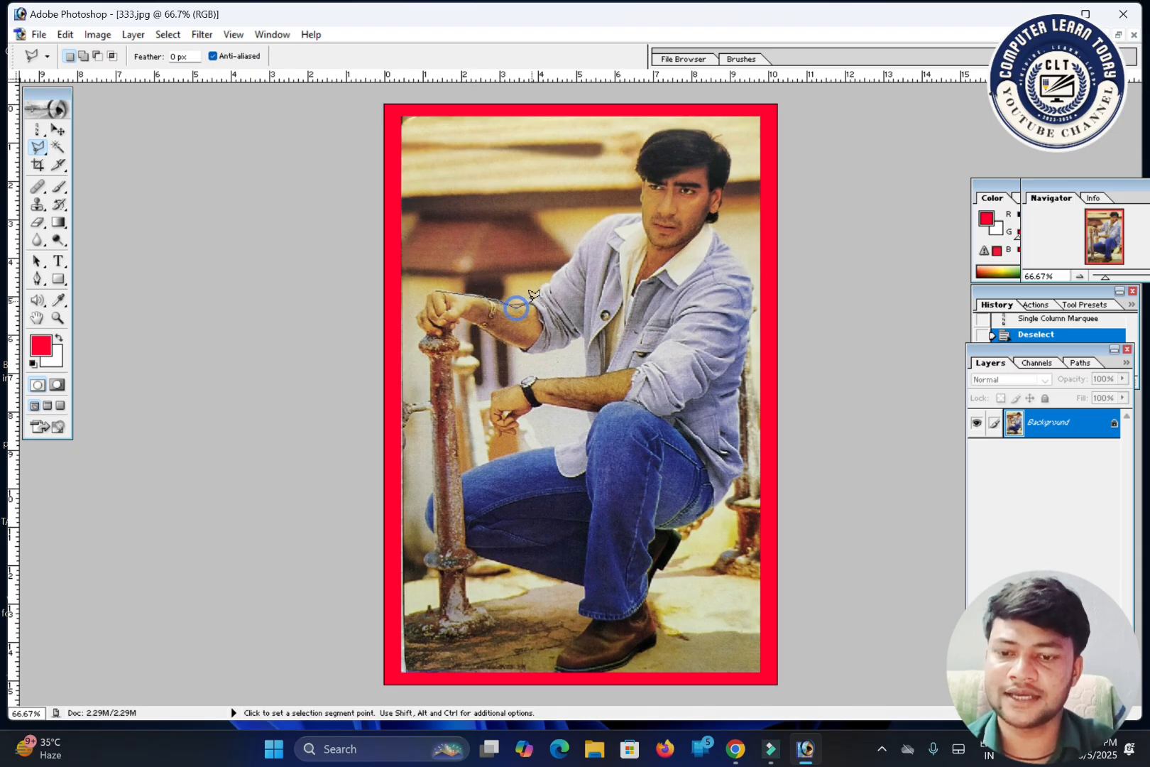
pyautogui.click(536, 297)
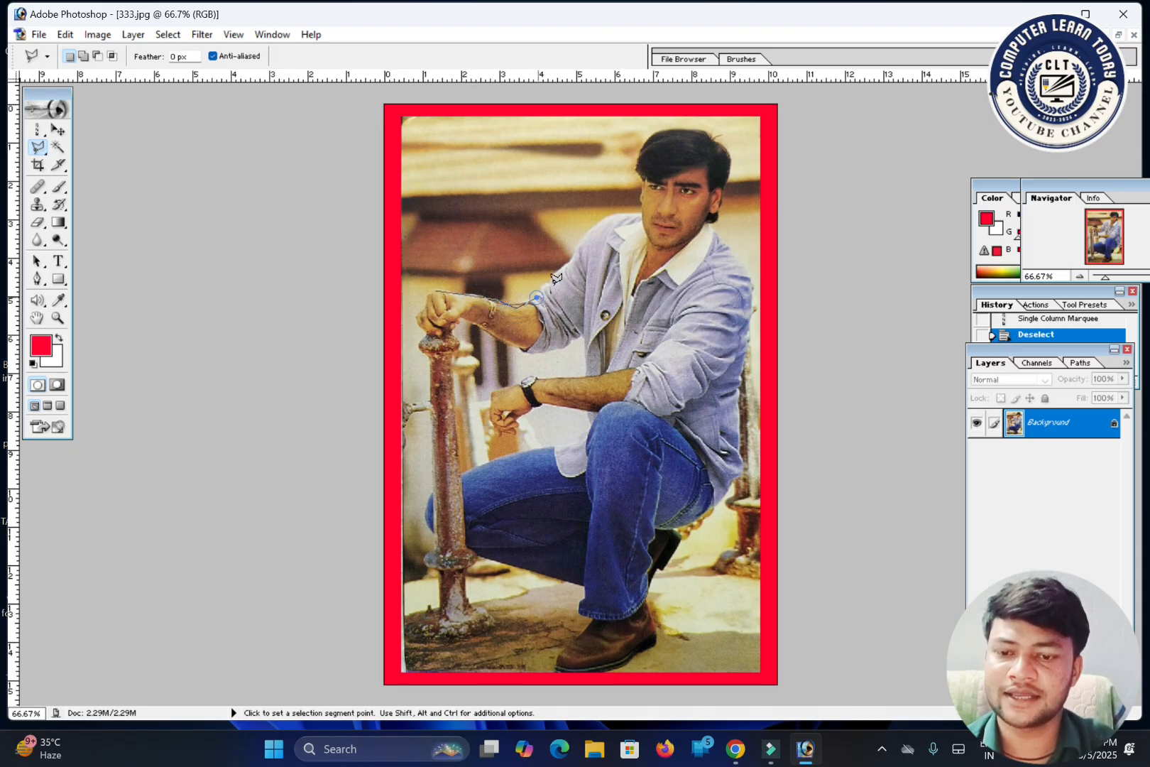
pyautogui.click(590, 226)
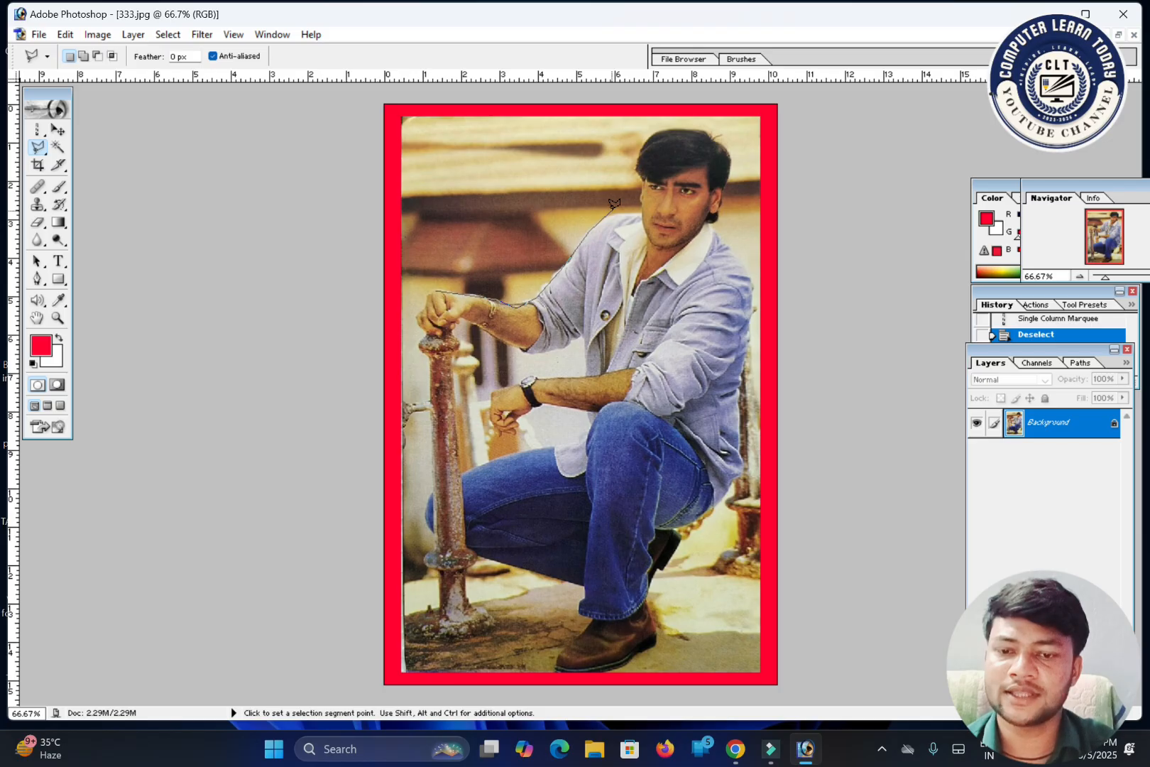
pyautogui.click(626, 214)
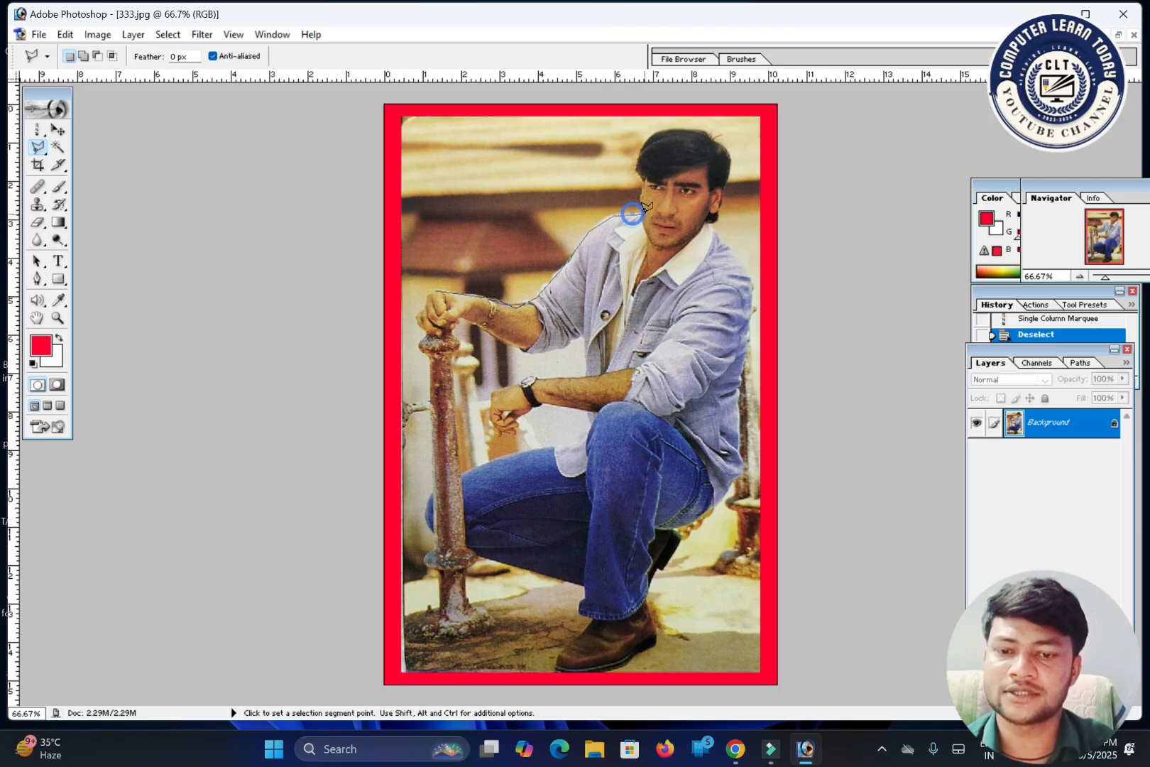
pyautogui.click(641, 192)
pyautogui.click(640, 176)
pyautogui.click(636, 153)
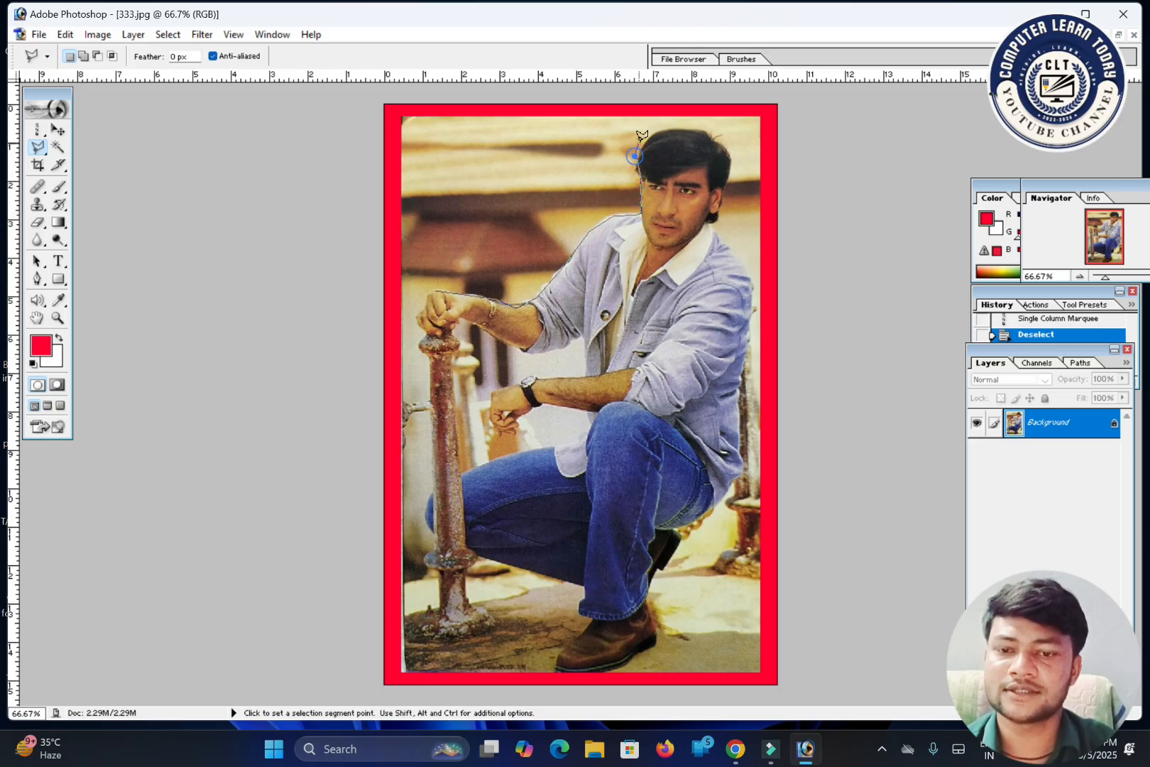
pyautogui.click(652, 129)
pyautogui.click(692, 130)
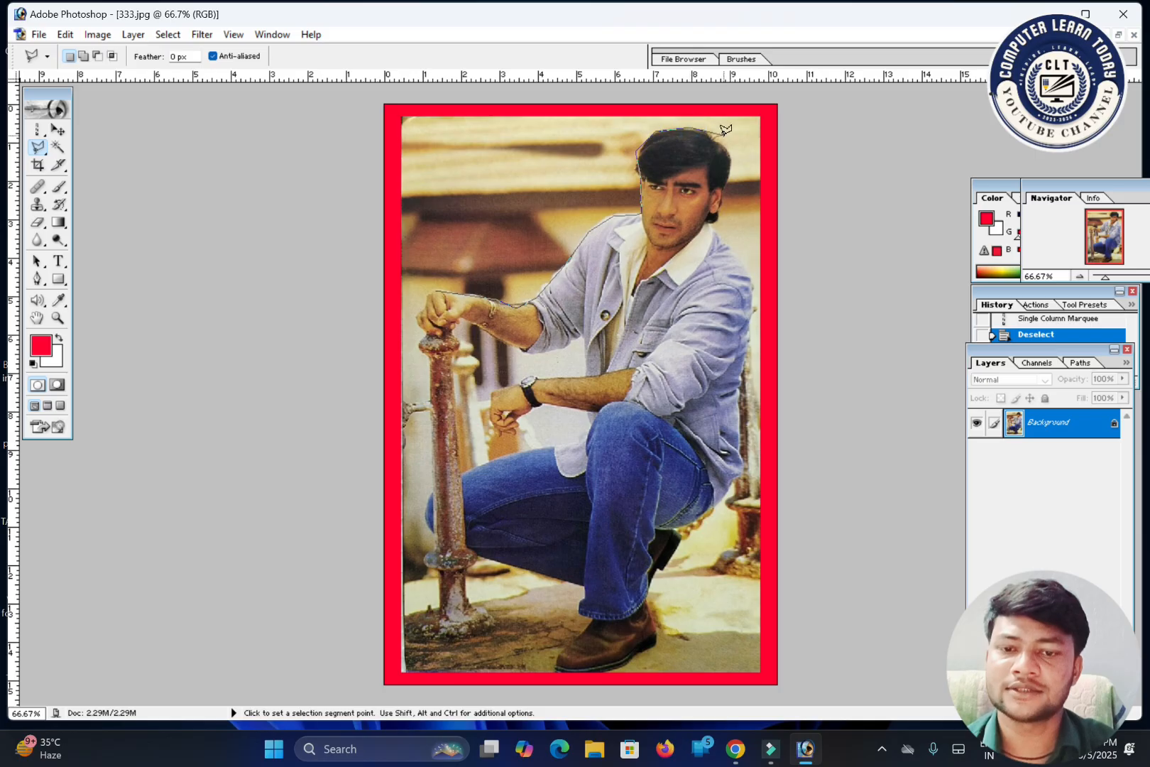
pyautogui.click(714, 137)
pyautogui.click(728, 153)
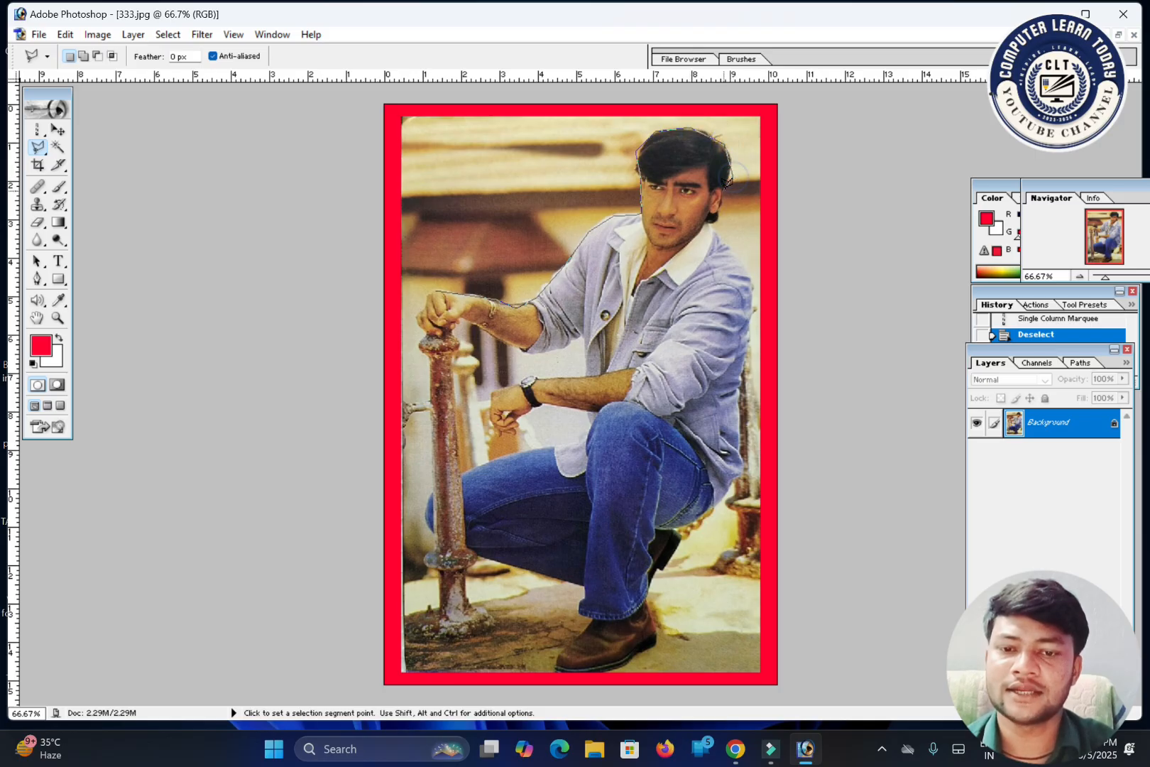
pyautogui.click(723, 188)
pyautogui.click(722, 208)
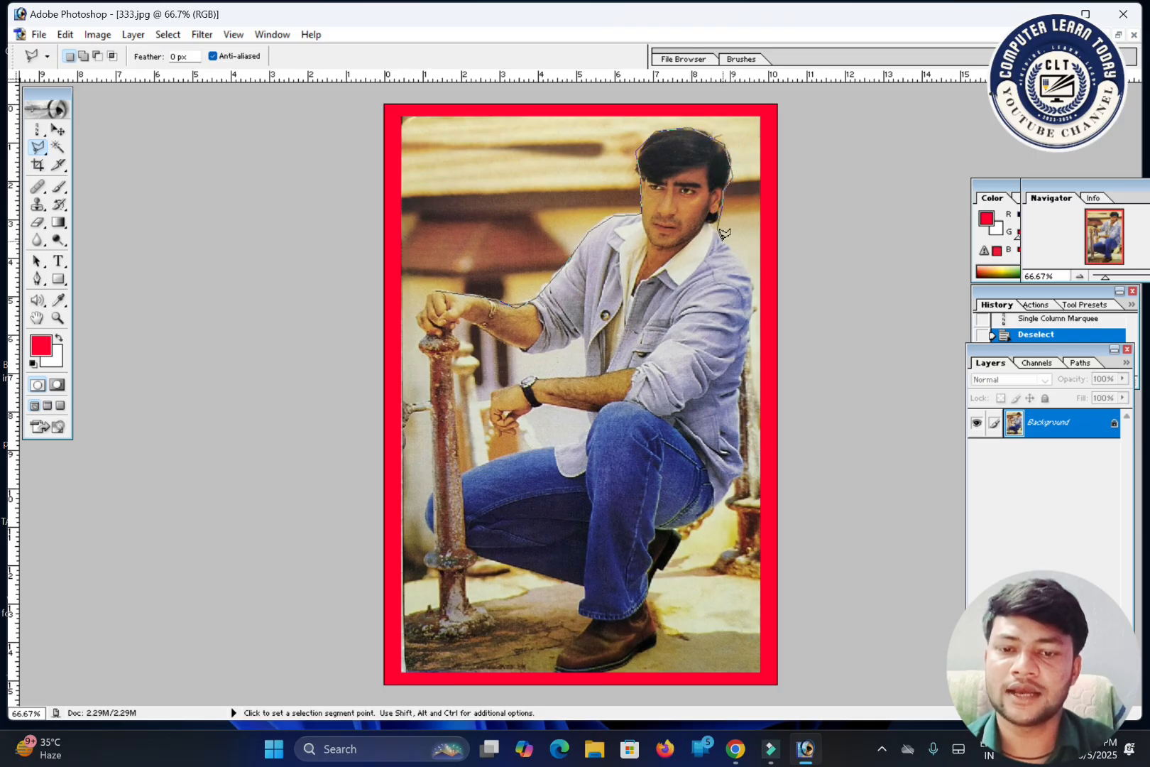
pyautogui.click(749, 282)
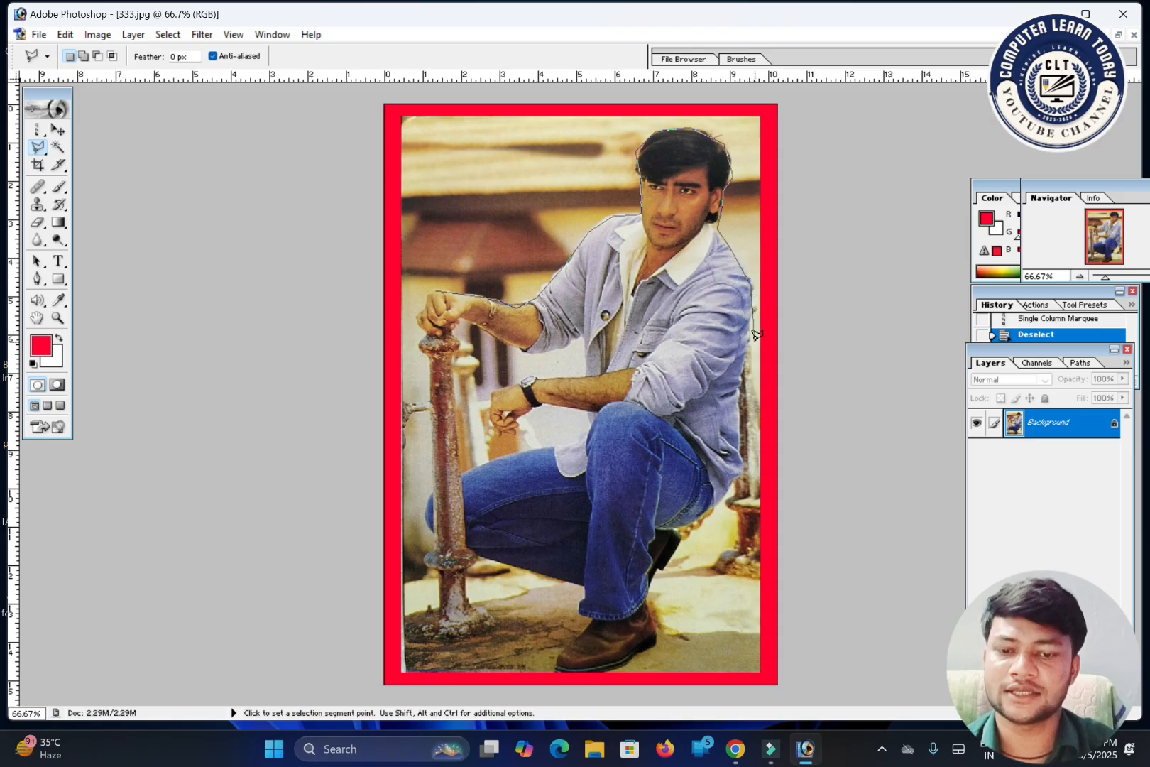
pyautogui.click(741, 403)
pyautogui.click(740, 487)
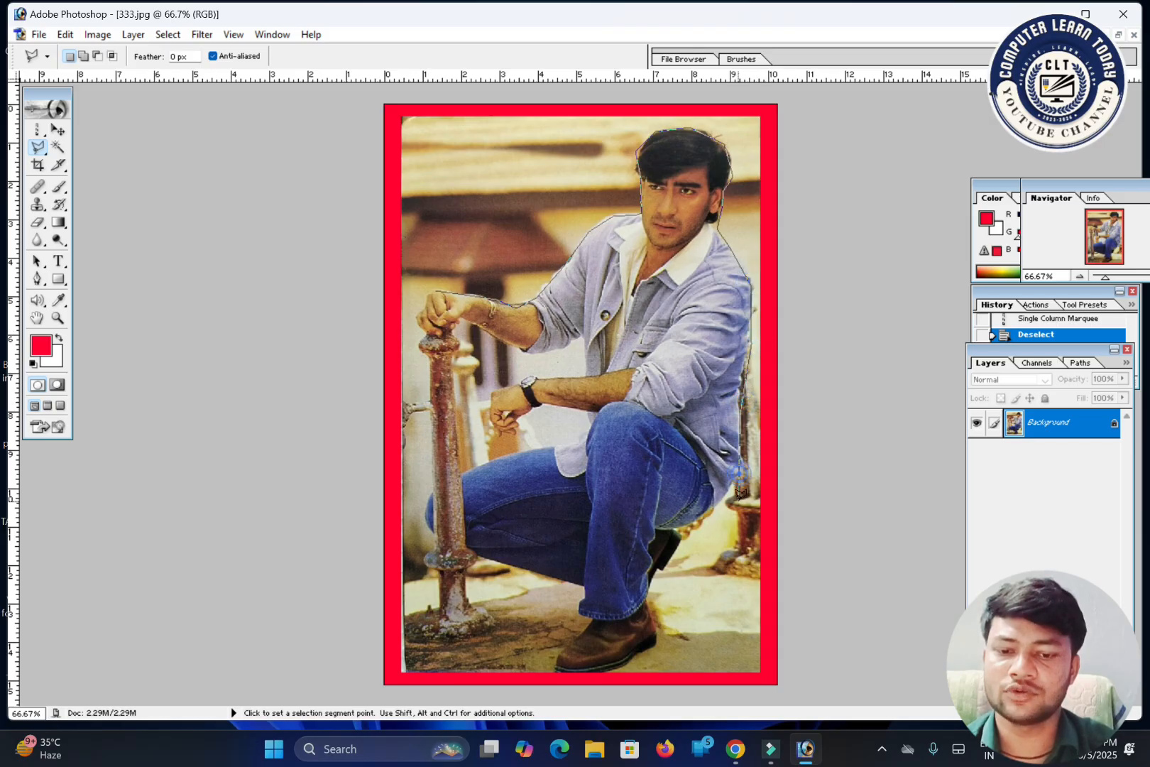
pyautogui.click(725, 499)
pyautogui.click(715, 512)
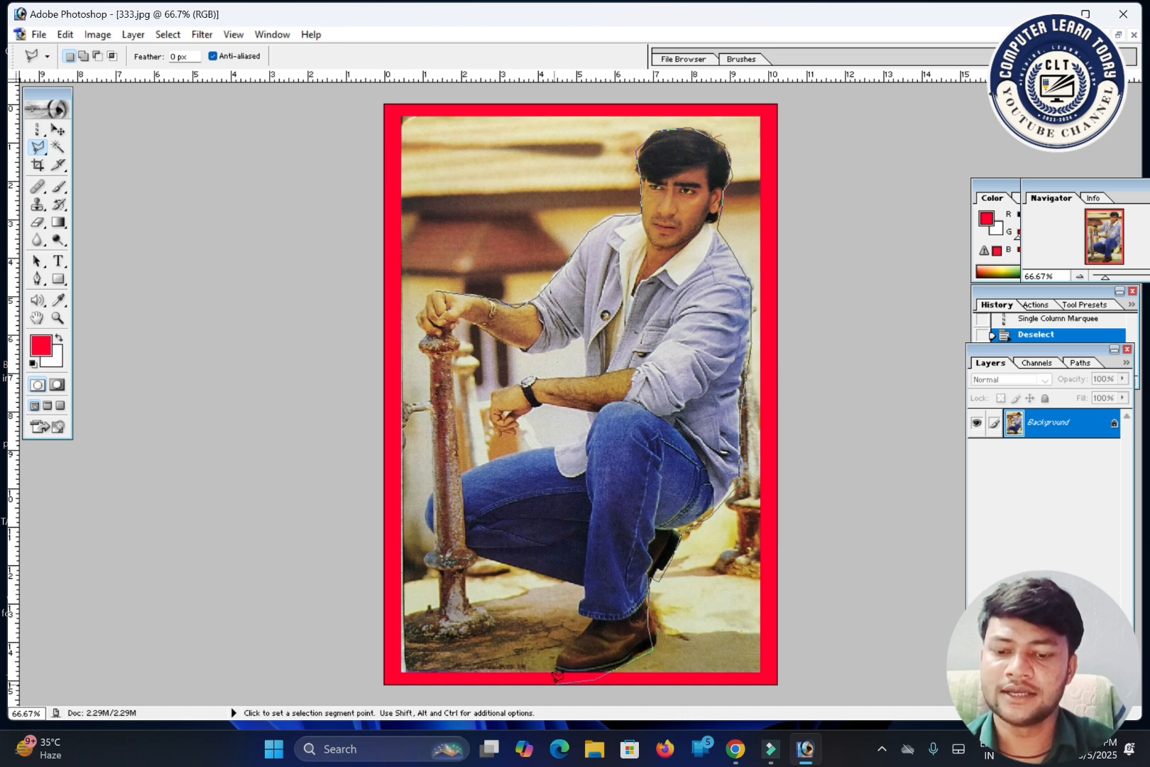
pyautogui.click(560, 642)
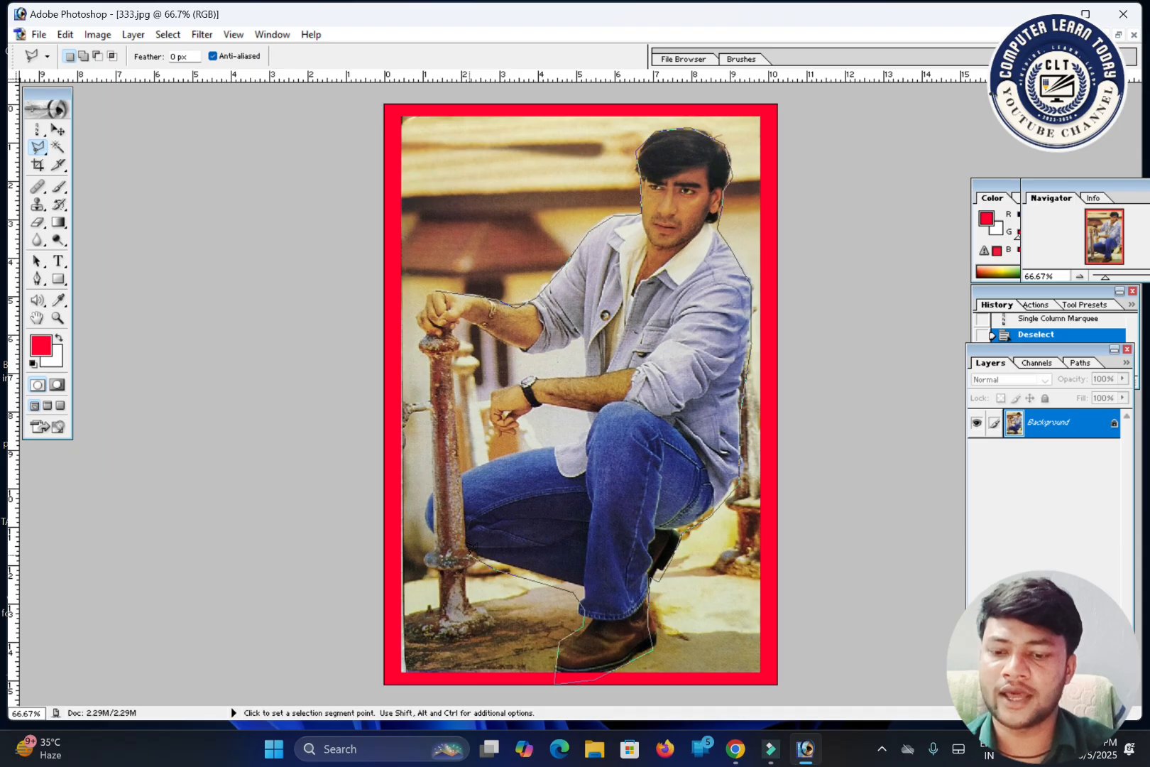
pyautogui.click(461, 547)
pyautogui.click(417, 518)
pyautogui.click(418, 408)
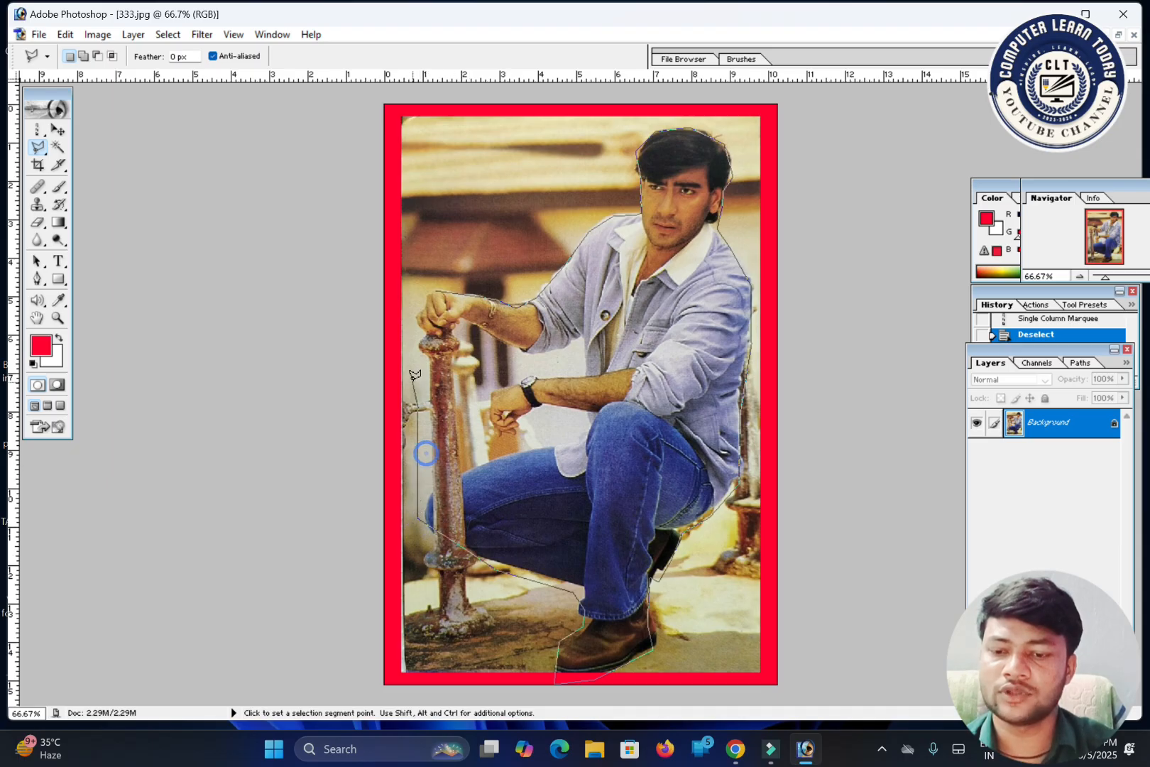
pyautogui.click(412, 300)
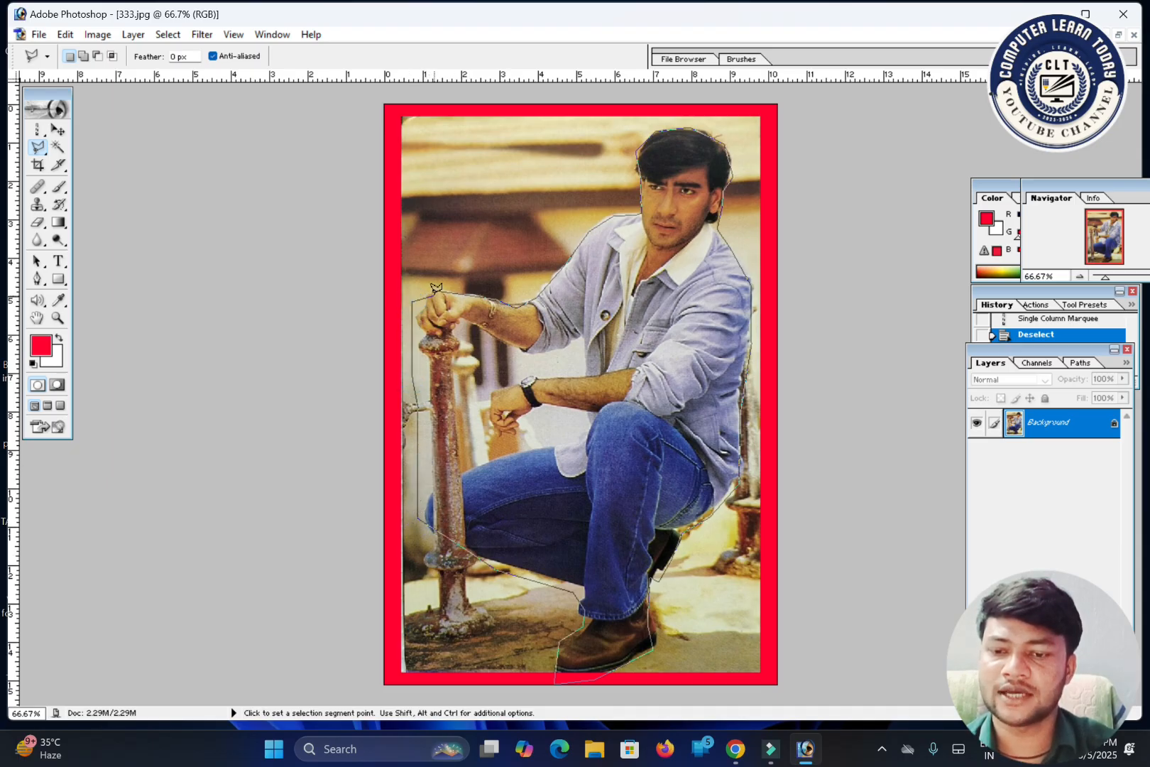
pyautogui.click(434, 292)
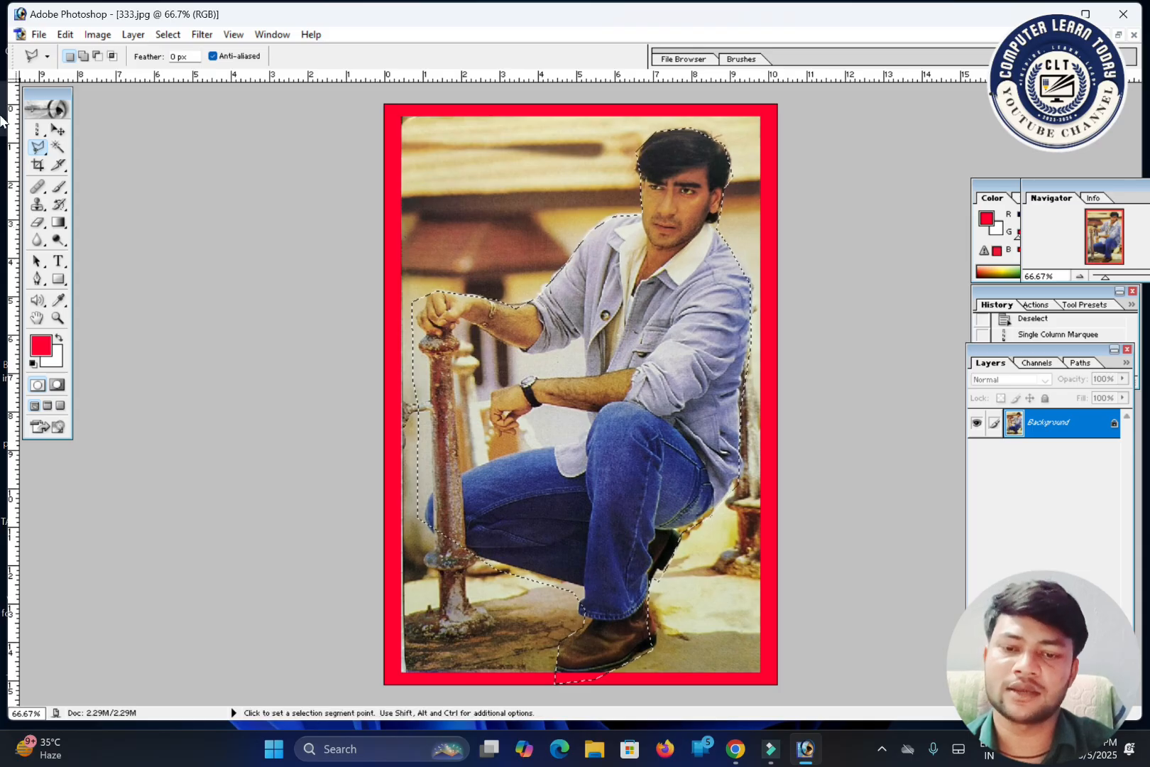
# Step: Shift the selected man slightly to the left with the Move tool, and undo back to before the polygonal selection
pyautogui.click(50, 128)
pyautogui.moveTo(674, 329)
pyautogui.mouseDown()
pyautogui.moveTo(628, 332)
pyautogui.moveTo(660, 333)
pyautogui.mouseUp()
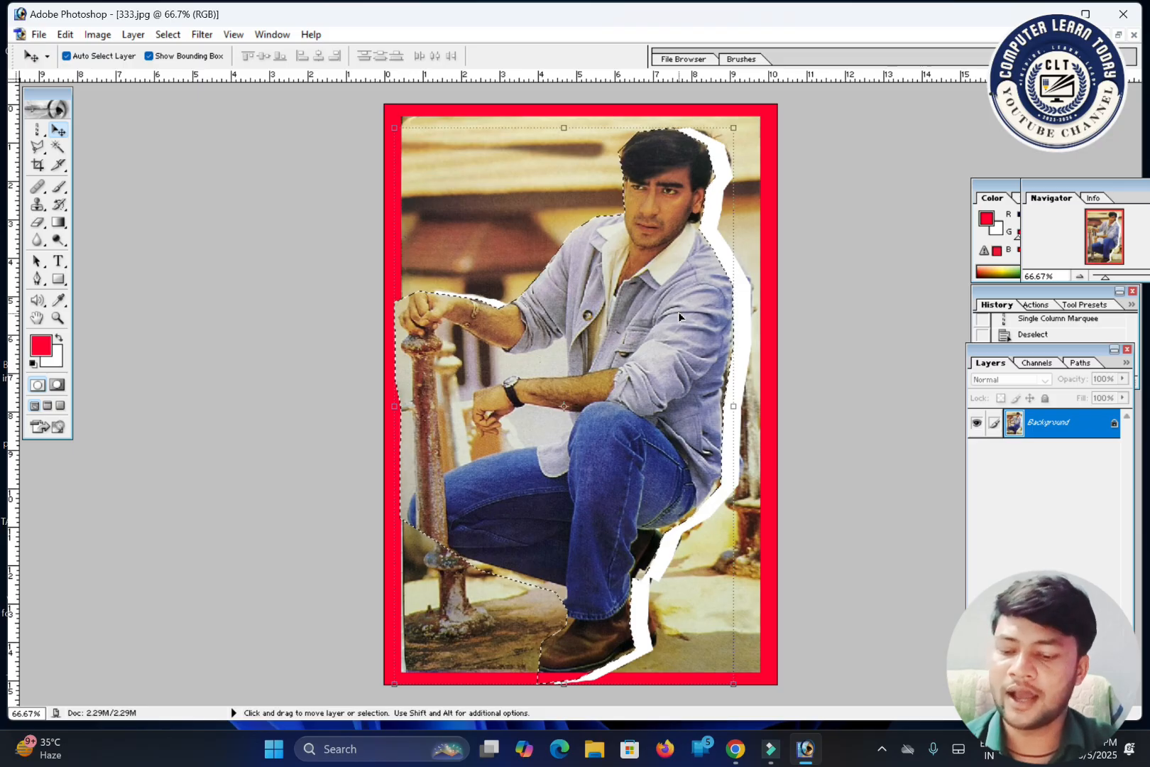
pyautogui.hotkey('ctrl', 'z')
pyautogui.hotkey('ctrl', 'alt', 'z')
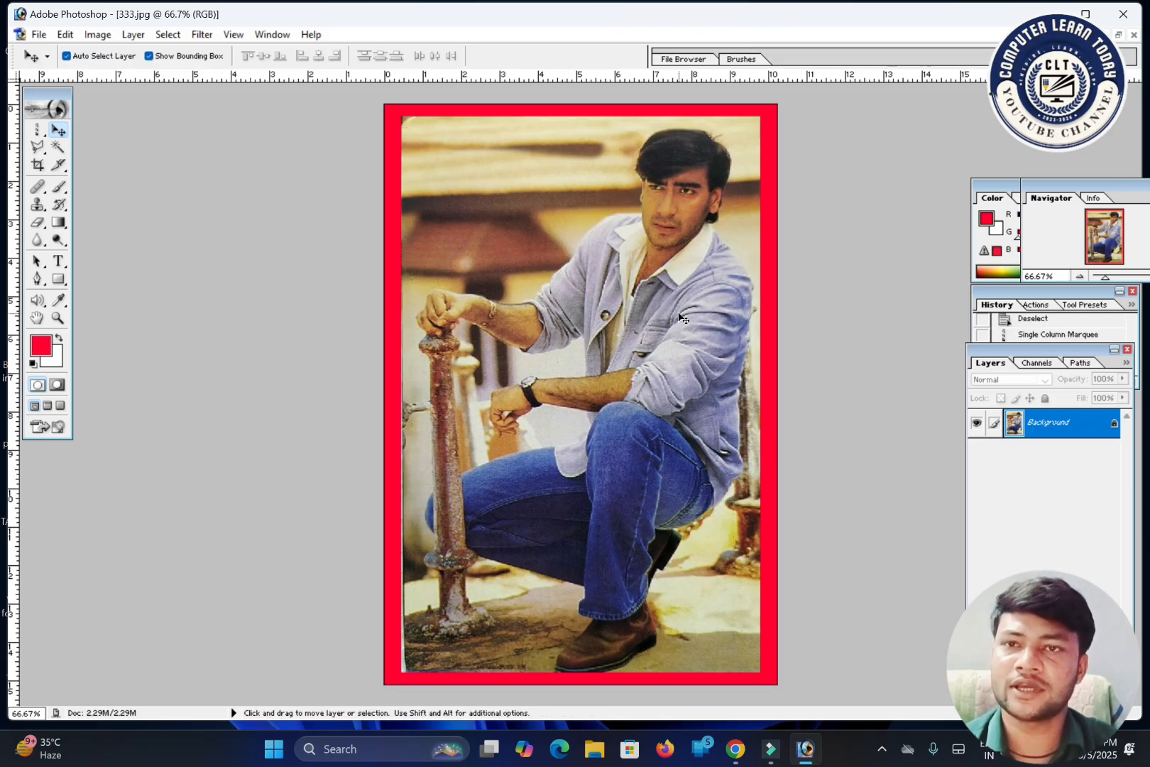
# Step: Select the man with the Magnetic Lasso, starting and closing at his hand and removing the stray fastening points beside his back
pyautogui.moveTo(37, 147); pyautogui.dragTo(108, 169)
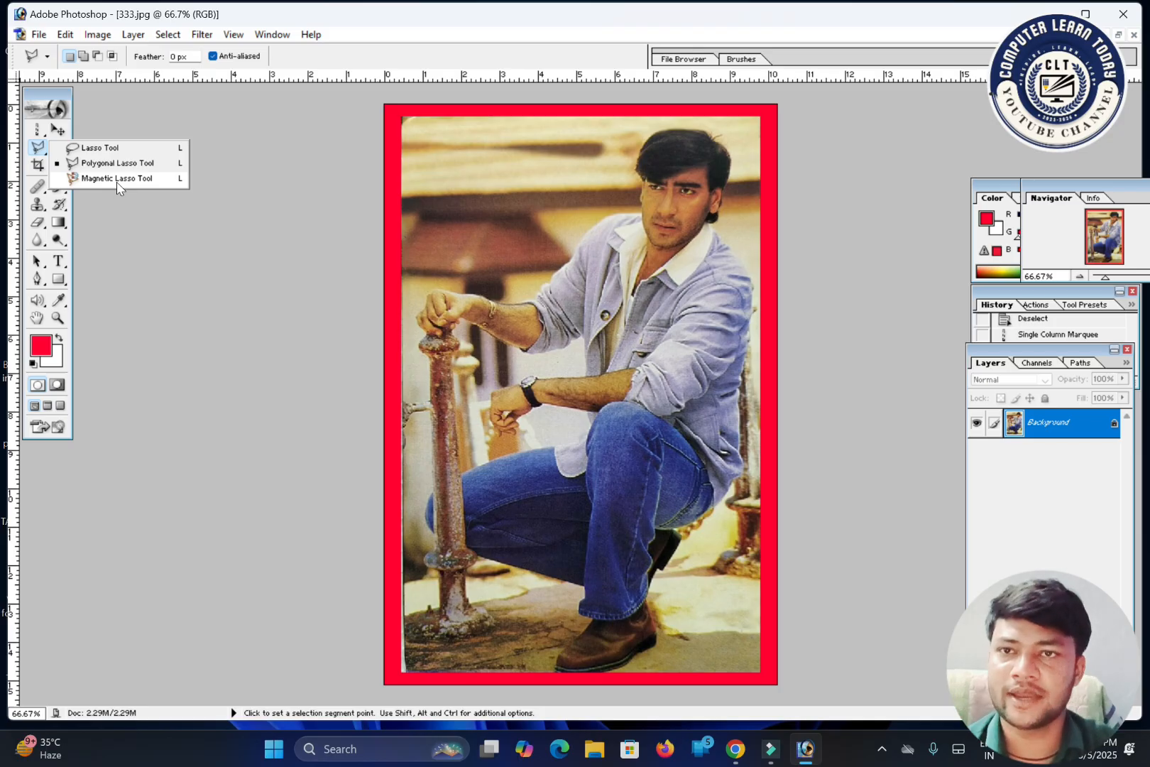
pyautogui.click(118, 182)
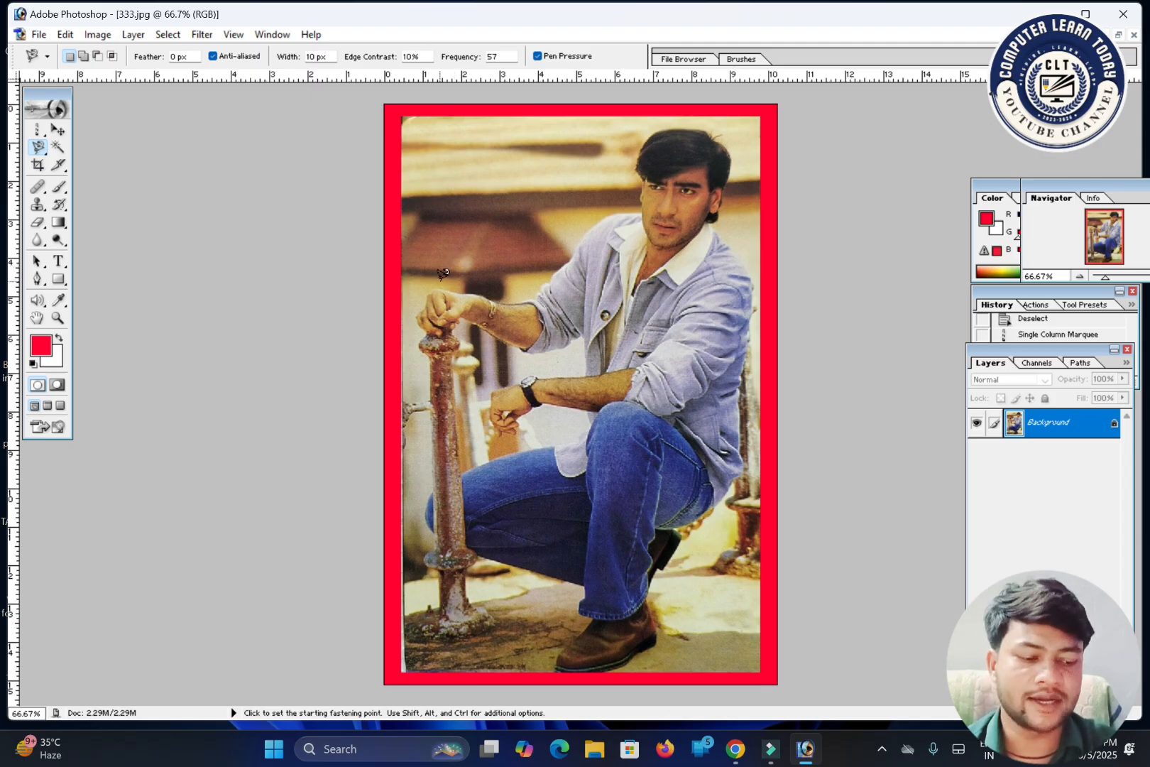
pyautogui.click(435, 291)
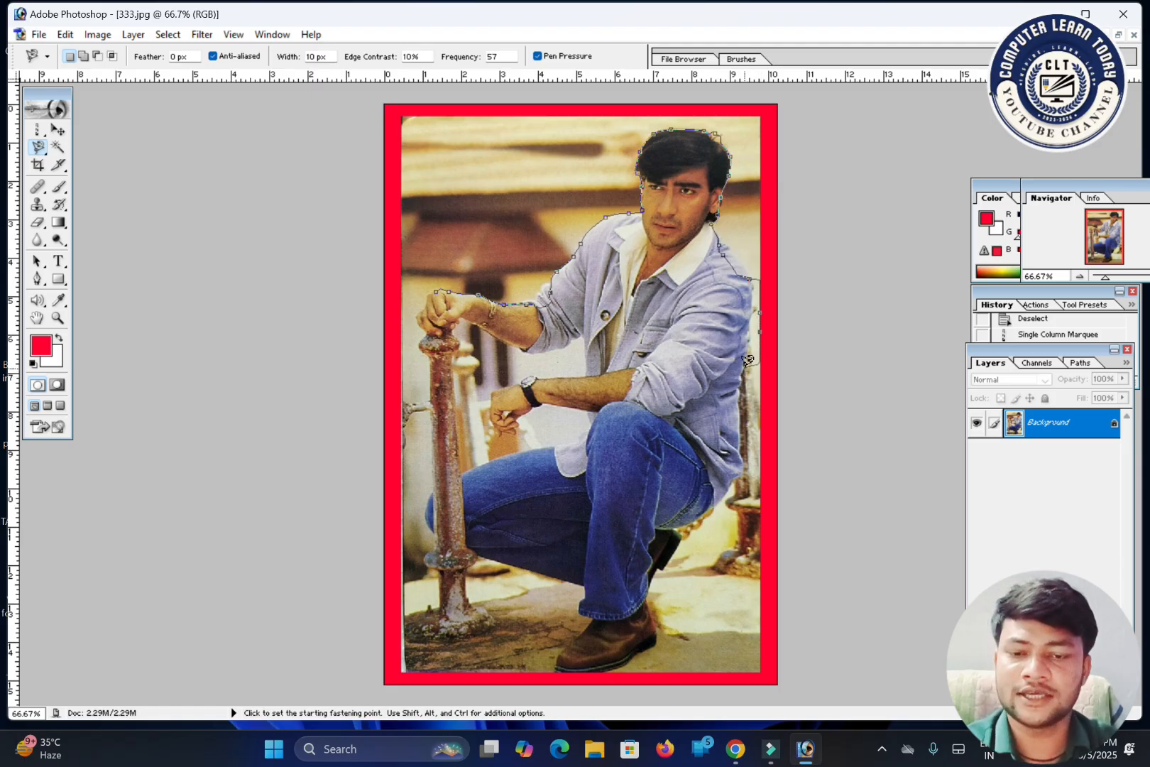
pyautogui.press('BackSpace')
pyautogui.press('BackSpace')
pyautogui.press('BackSpace')
pyautogui.press('BackSpace')
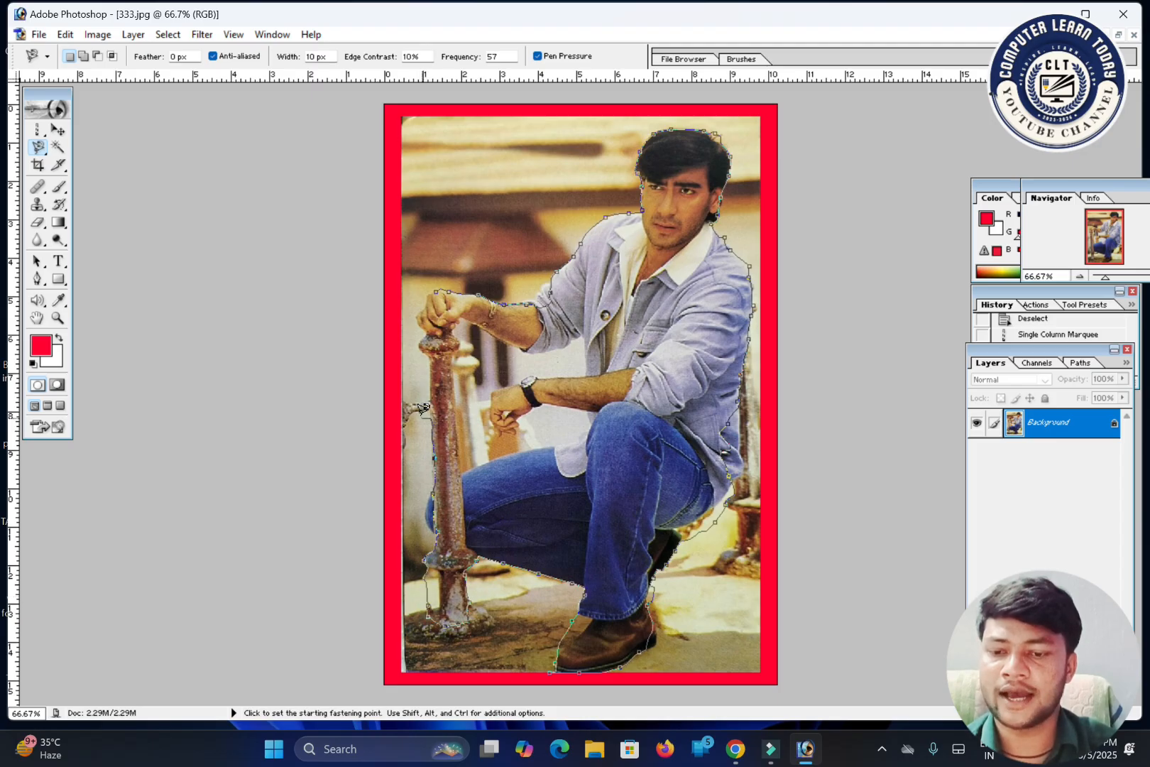
pyautogui.click(436, 288)
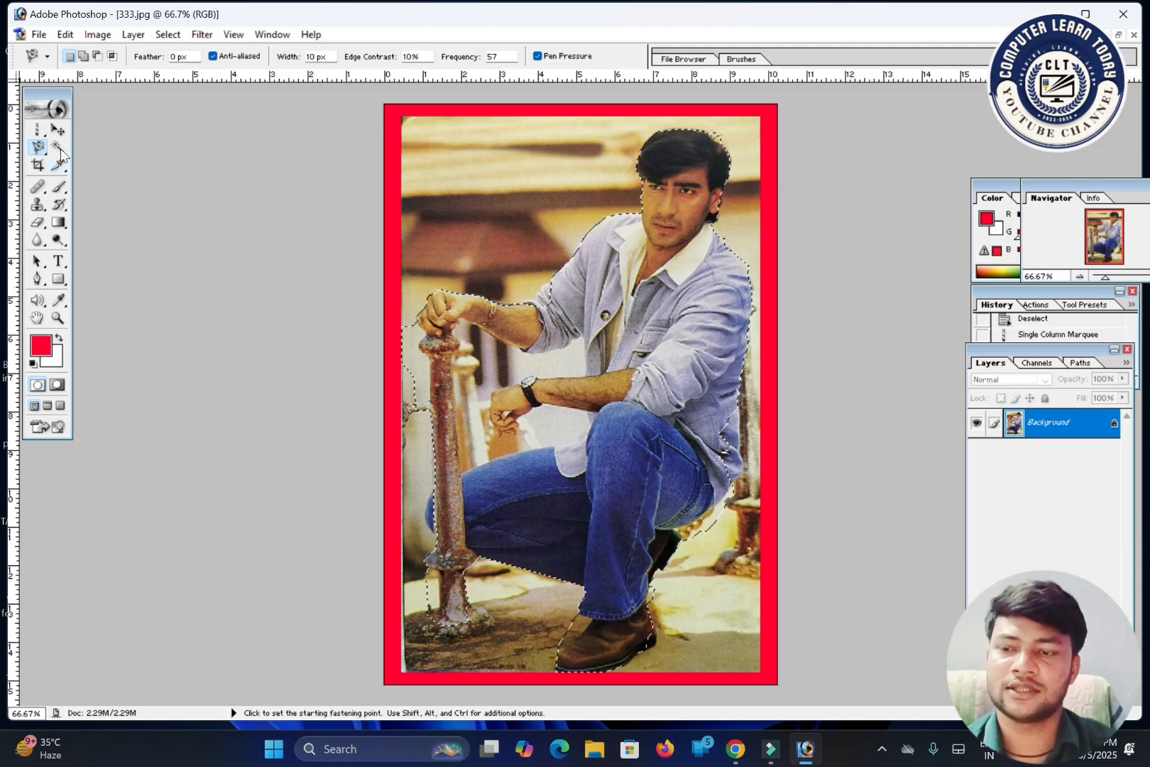
# Step: Shift the magnetically selected man slightly to the left with the Move tool, and undo the move and the selection
pyautogui.press('v')
pyautogui.moveTo(712, 332)
pyautogui.mouseDown()
pyautogui.moveTo(681, 348)
pyautogui.moveTo(644, 345)
pyautogui.moveTo(684, 323)
pyautogui.mouseUp()
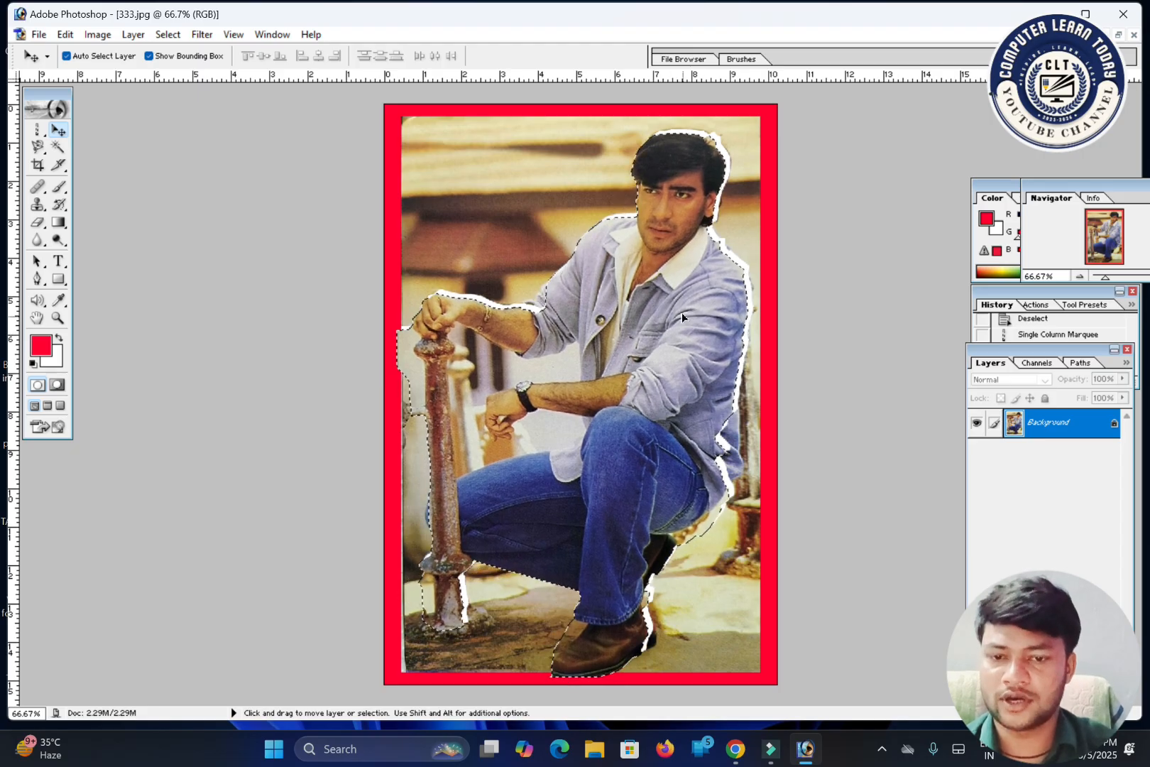
pyautogui.click(37, 147)
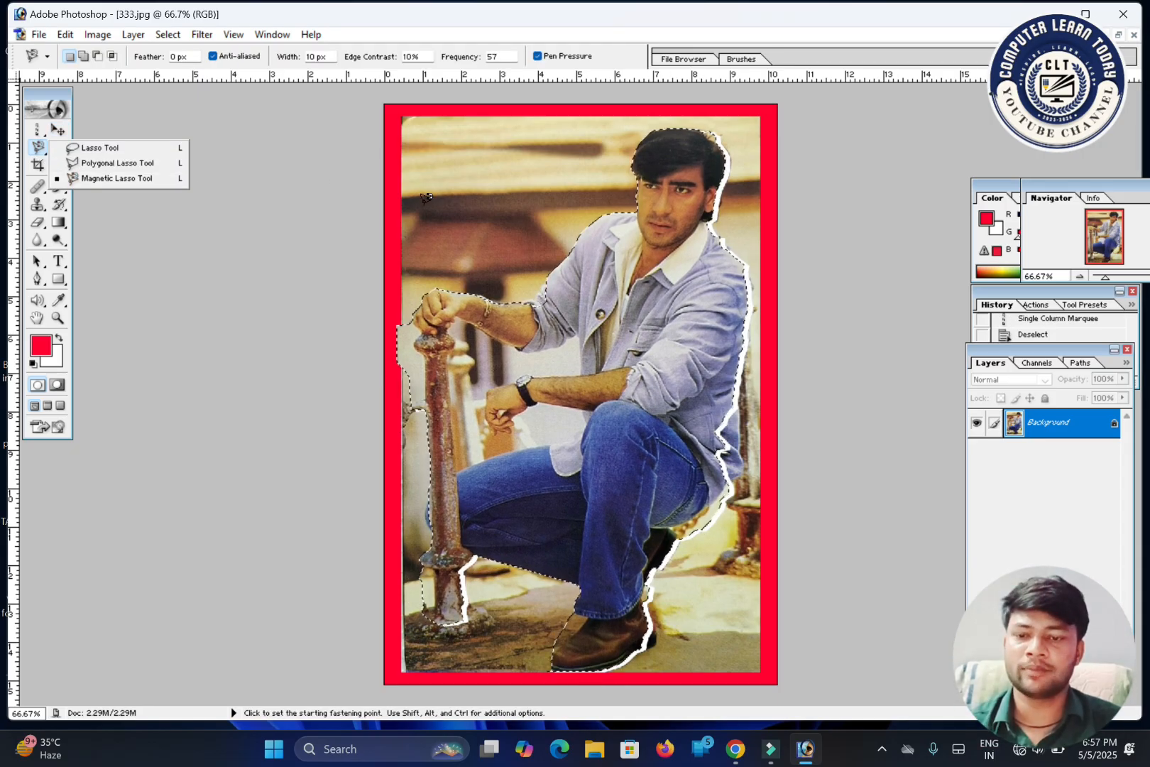
pyautogui.click(58, 132)
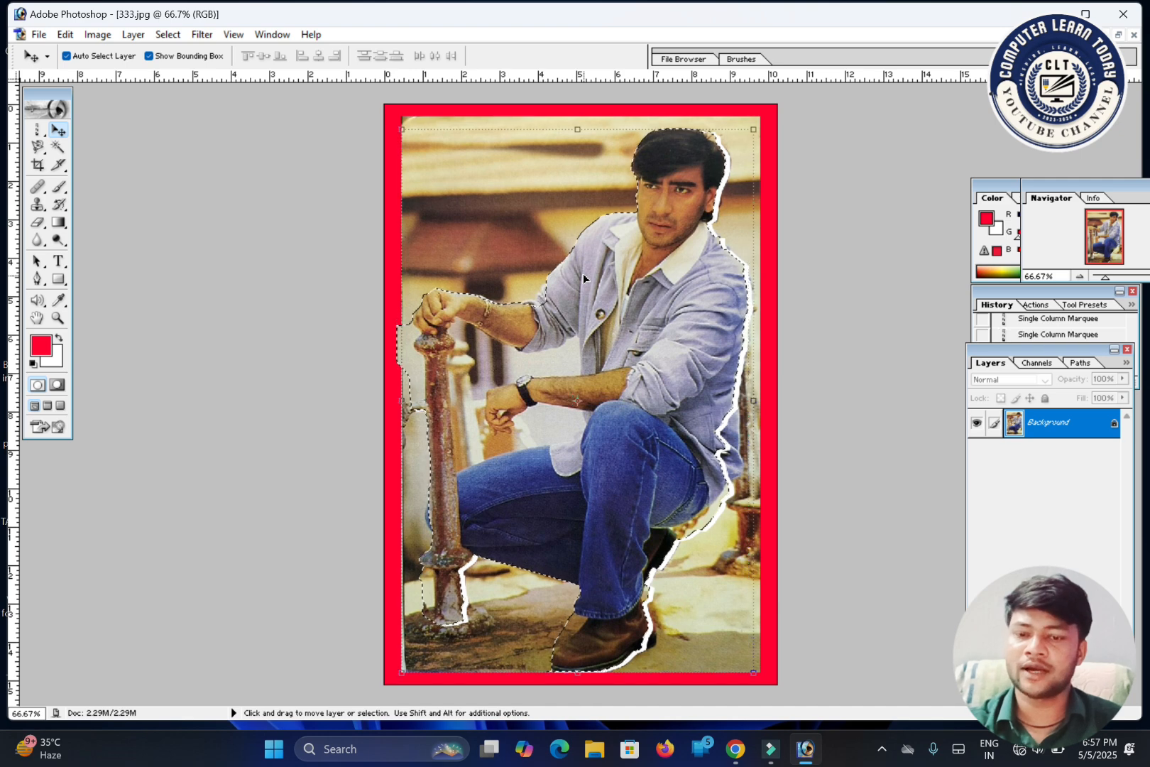
pyautogui.hotkey('ctrl', 'alt', 'z')
pyautogui.hotkey('ctrl', 'alt', 'z')
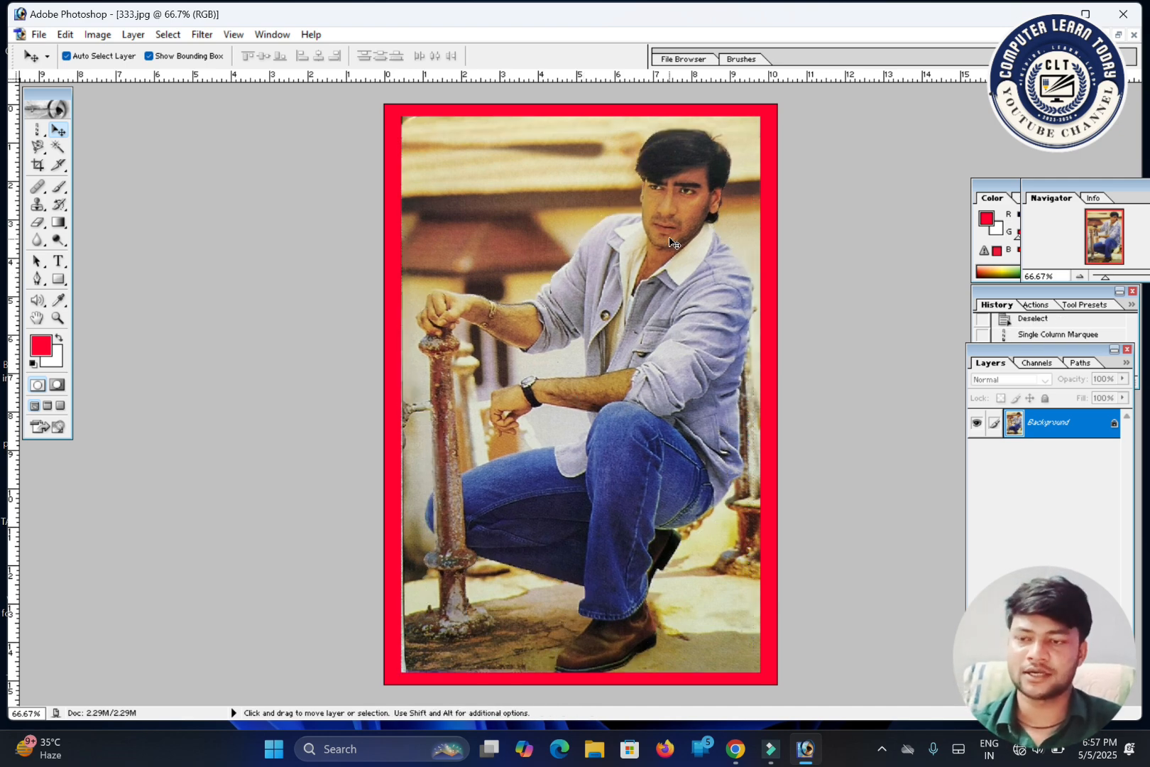
pyautogui.click(34, 134)
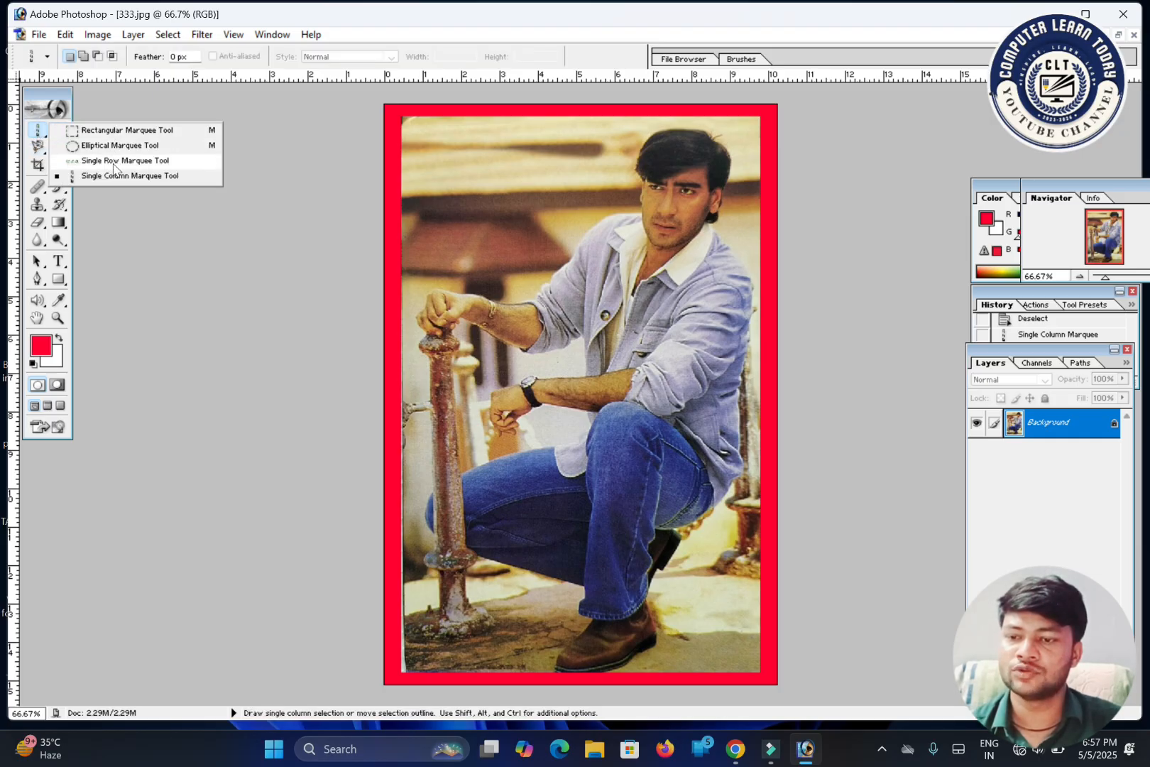
pyautogui.click(38, 146)
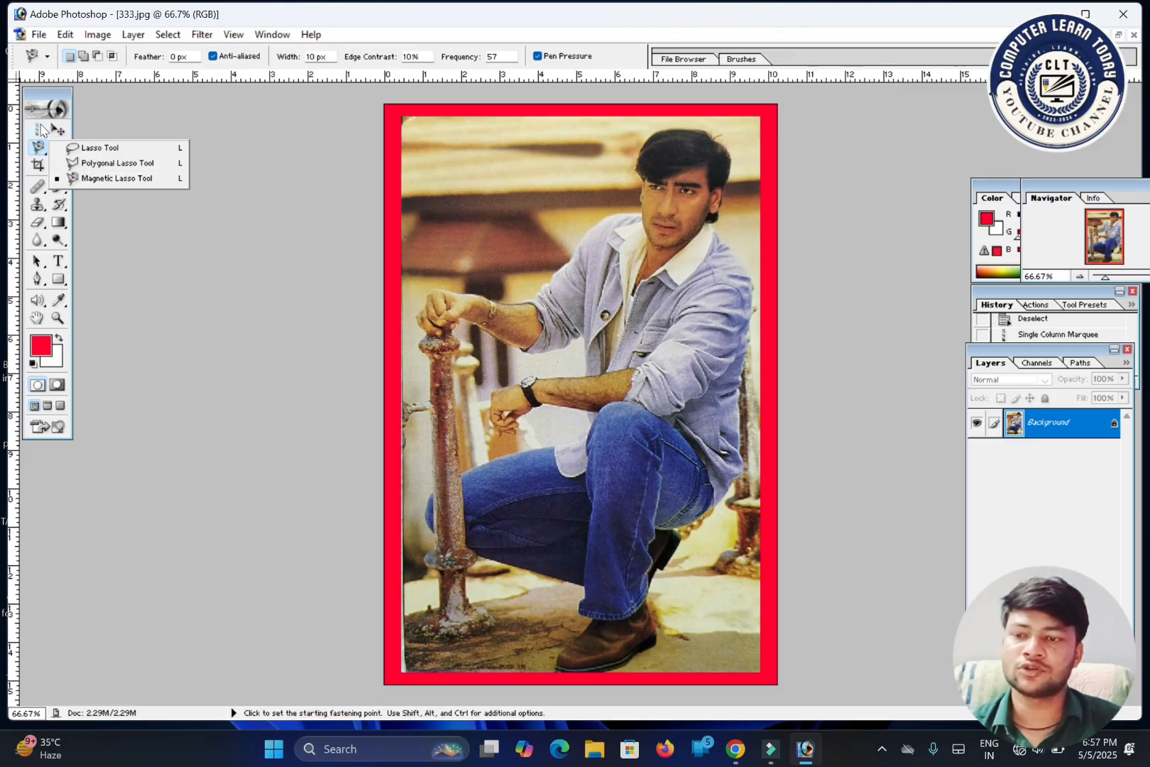
pyautogui.click(407, 160)
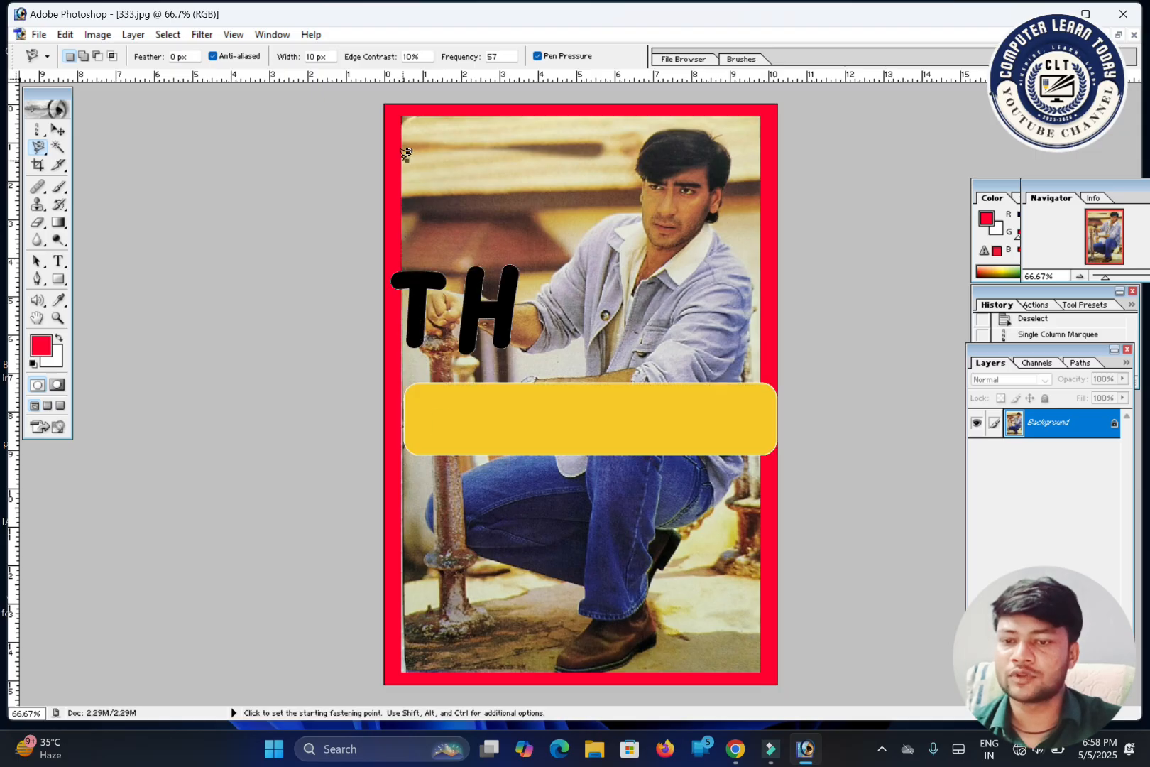
pyautogui.click(403, 160)
pyautogui.click(577, 288)
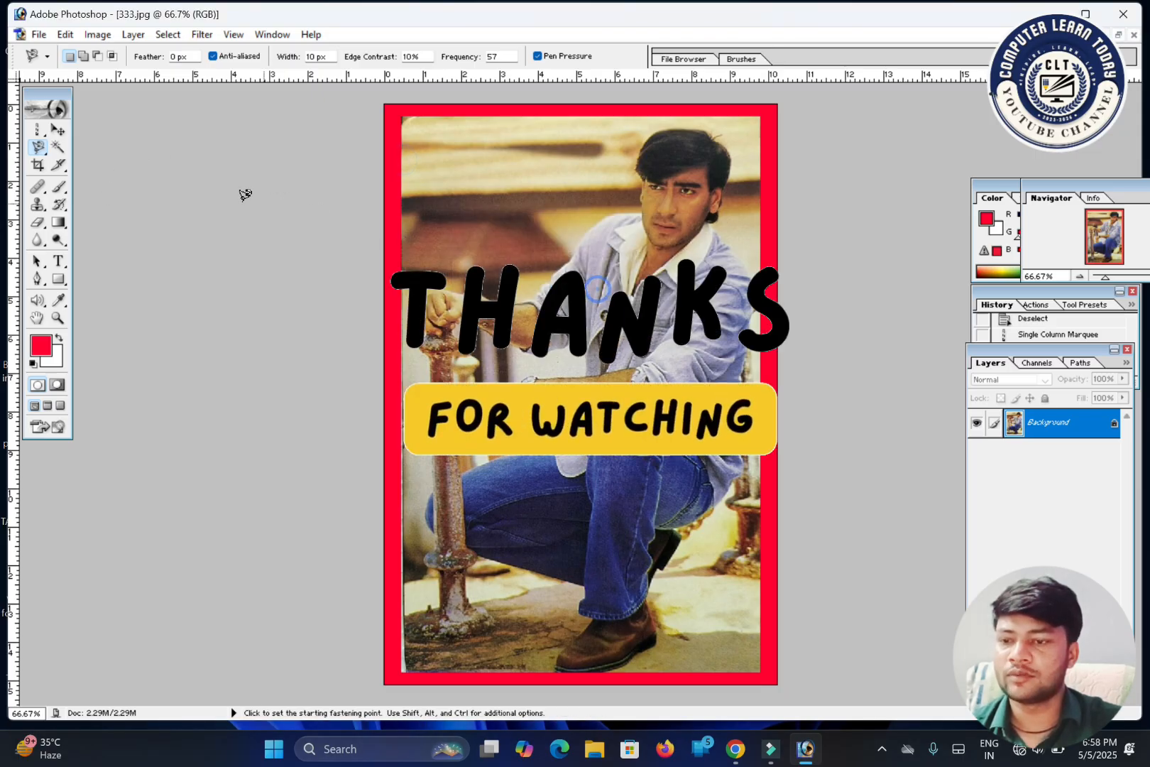